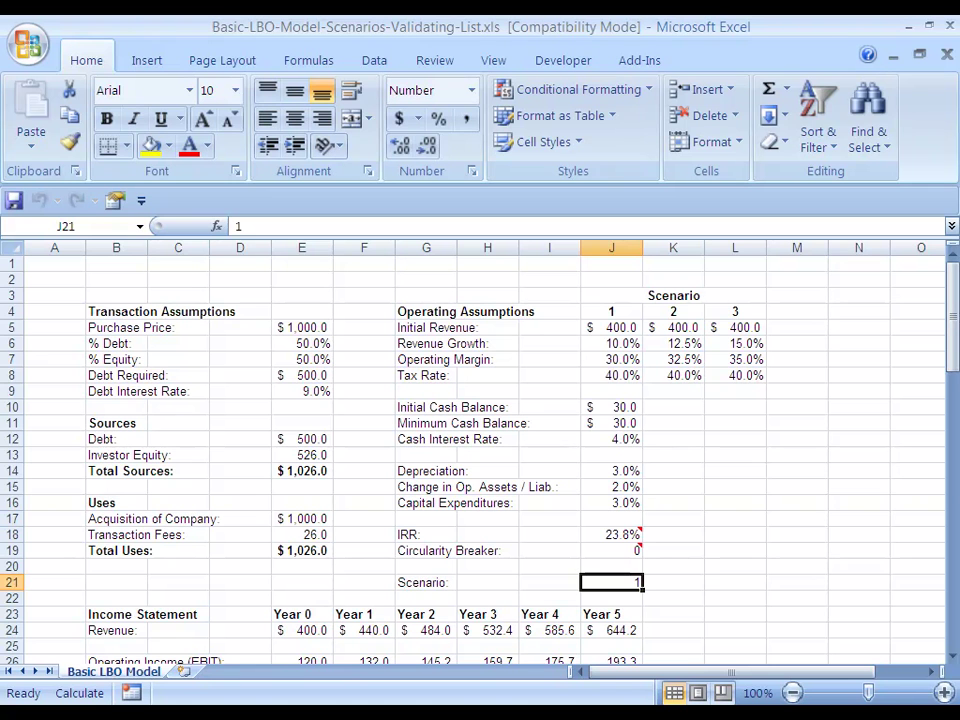
{"action": "key", "text": "Left"}
{"action": "key", "text": "Left"}
{"action": "key", "text": "Left"}
{"action": "key", "text": "Left"}
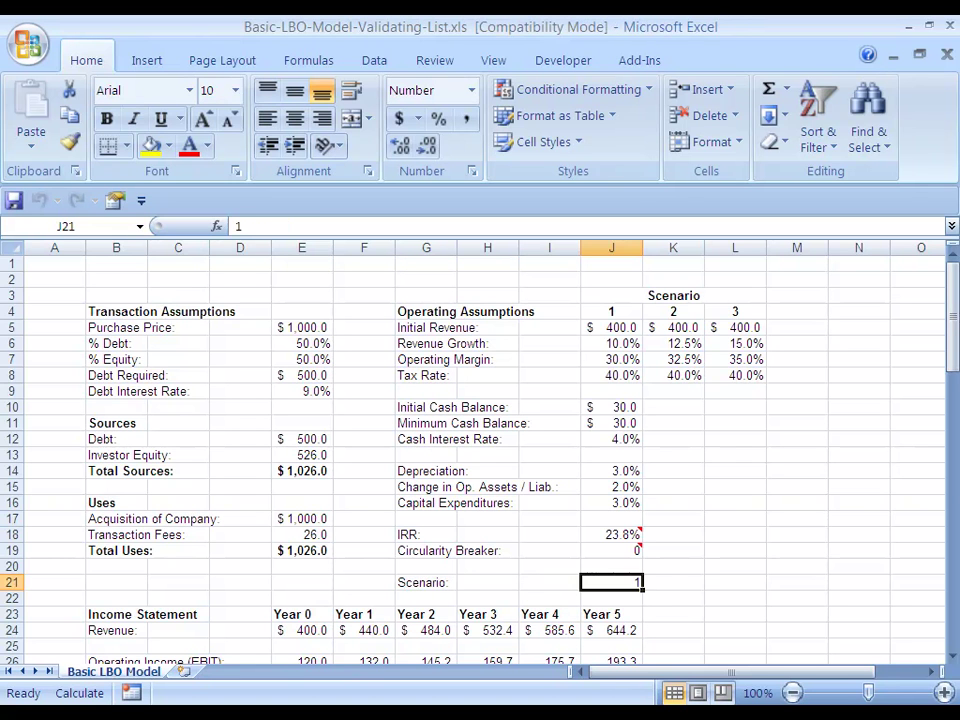
{"action": "left_click", "coordinate": [146, 314]}
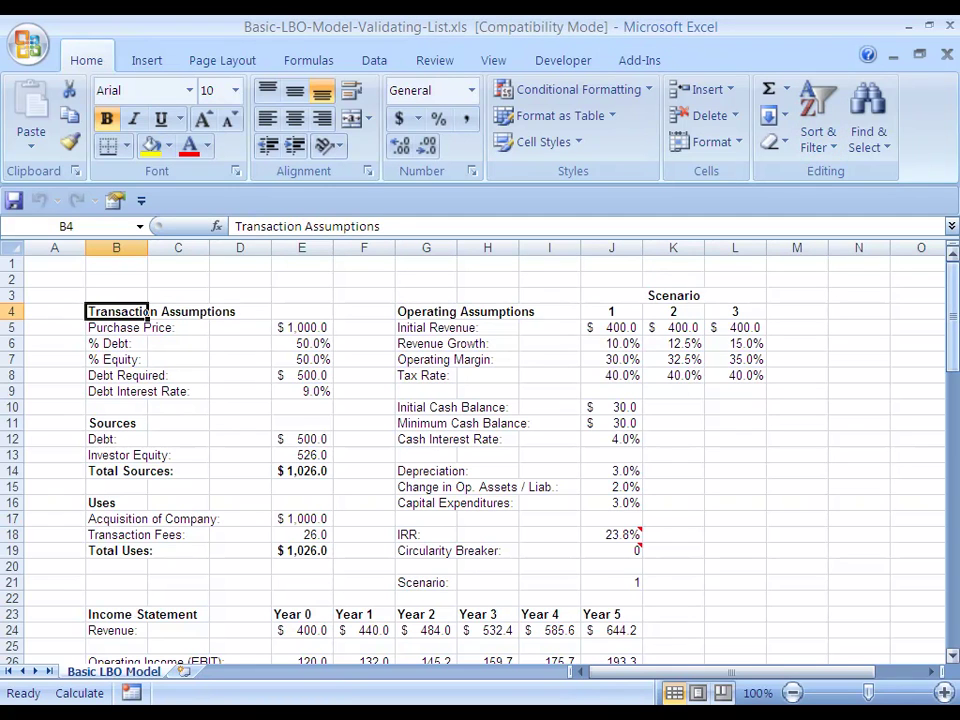
- Enter the list 5, 10, 10, 15, 20, 20, 25 in cells C89 to C95, below the purchase price sensitivity table
{"action": "left_click_drag", "start_coordinate": [952, 300], "coordinate": [952, 548]}
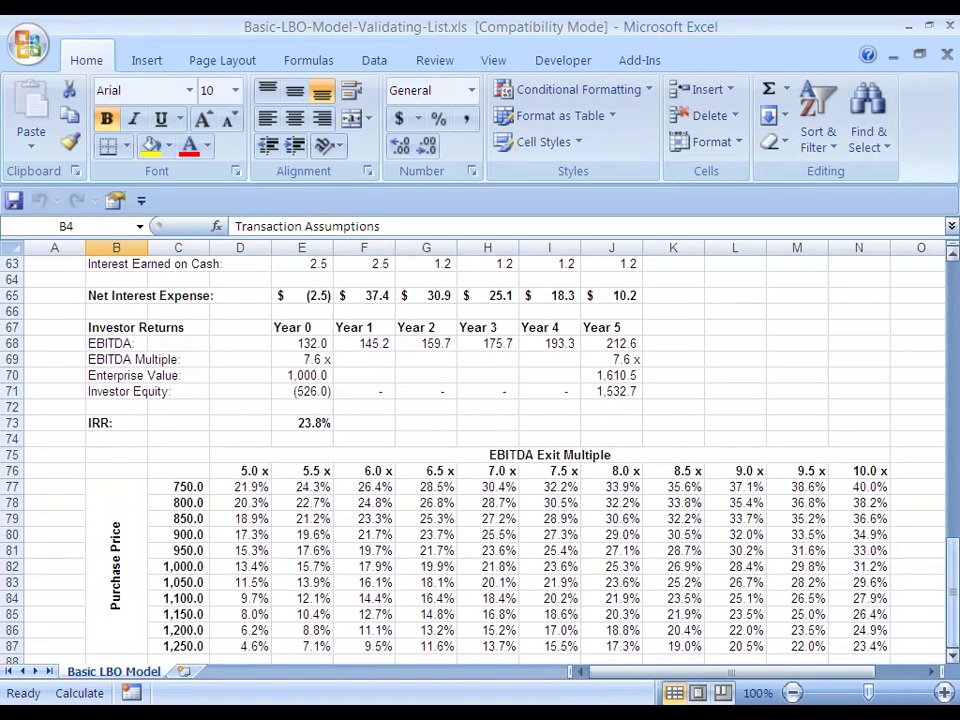
{"action": "left_click", "coordinate": [179, 646]}
{"action": "key", "text": "Down"}
{"action": "key", "text": "Down"}
{"action": "key", "text": "Down"}
{"action": "key", "text": "Down"}
{"action": "key", "text": "Down"}
{"action": "key", "text": "Down"}
{"action": "key", "text": "Down"}
{"action": "key", "text": "Down"}
{"action": "key", "text": "Down"}
{"action": "key", "text": "Down"}
{"action": "key", "text": "Down"}
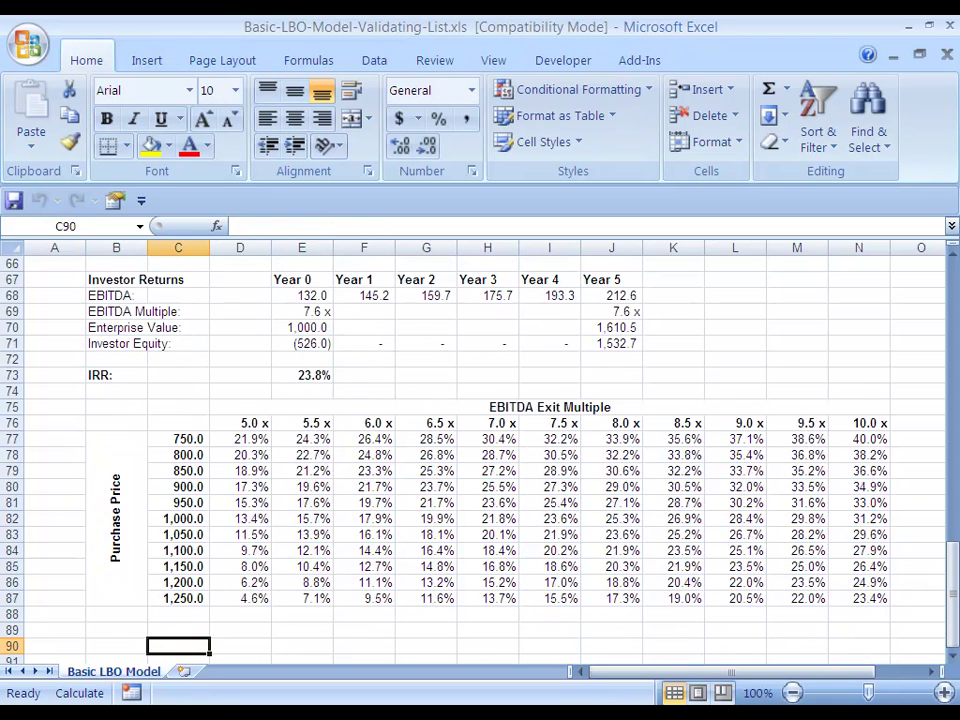
{"action": "key", "text": "Up"}
{"action": "key", "text": "Up"}
{"action": "key", "text": "Up"}
{"action": "key", "text": "Up"}
{"action": "key", "text": "Up"}
{"action": "key", "text": "Up"}
{"action": "key", "text": "Up"}
{"action": "key", "text": "Up"}
{"action": "key", "text": "Up"}
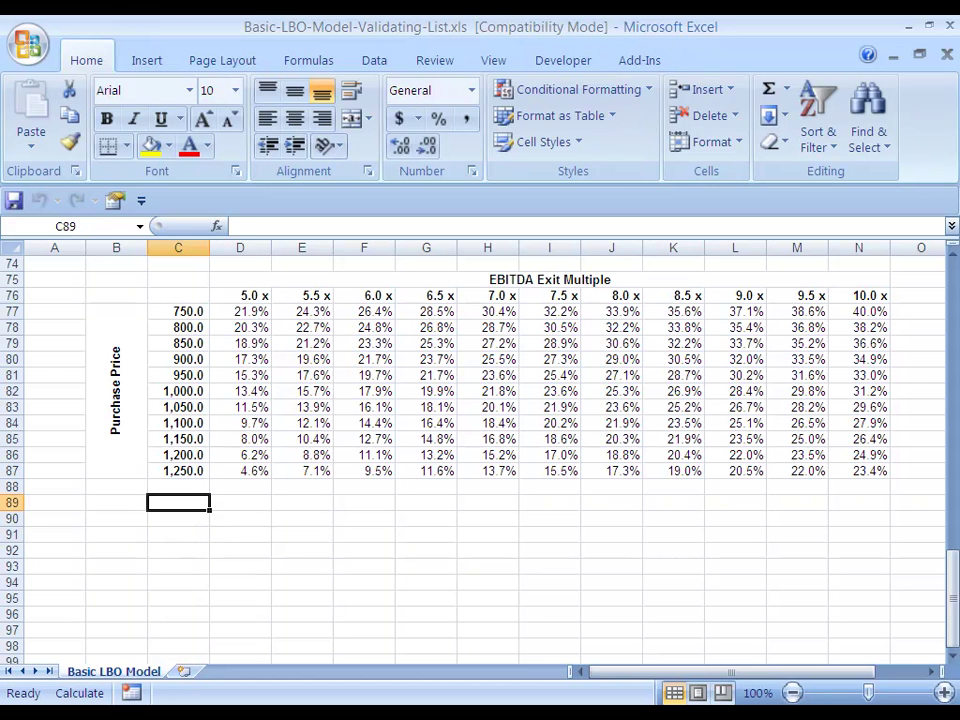
{"action": "type", "text": "5"}
{"action": "key", "text": "Return"}
{"action": "type", "text": "10"}
{"action": "key", "text": "Return"}
{"action": "type", "text": "10"}
{"action": "key", "text": "Return"}
{"action": "type", "text": "15"}
{"action": "key", "text": "Return"}
{"action": "type", "text": "20"}
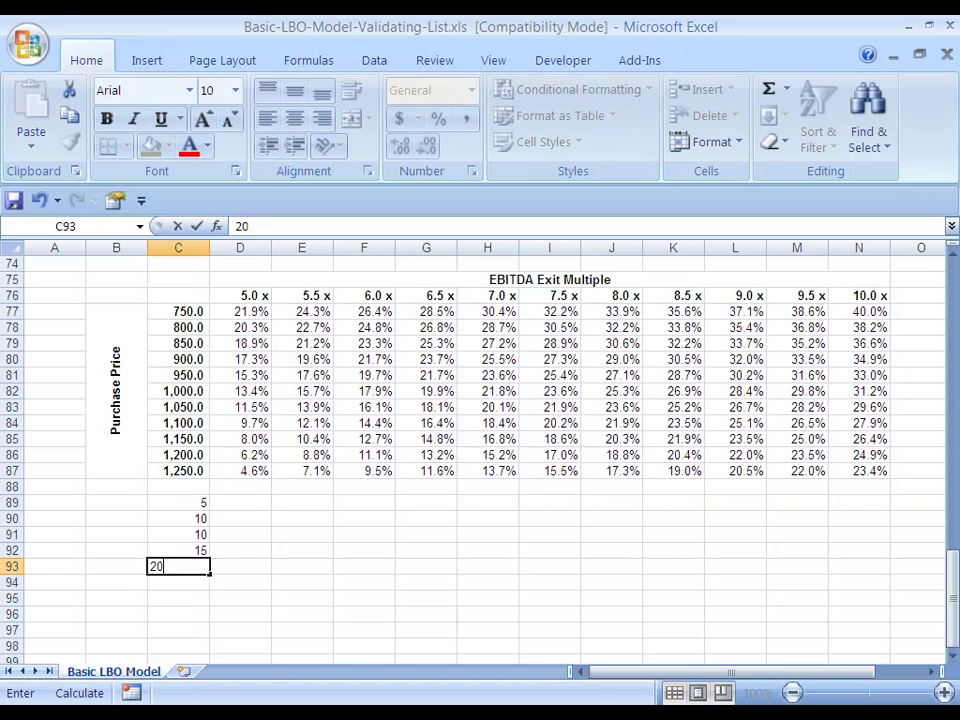
{"action": "key", "text": "Return"}
{"action": "type", "text": "20"}
{"action": "key", "text": "Return"}
{"action": "type", "text": "25"}
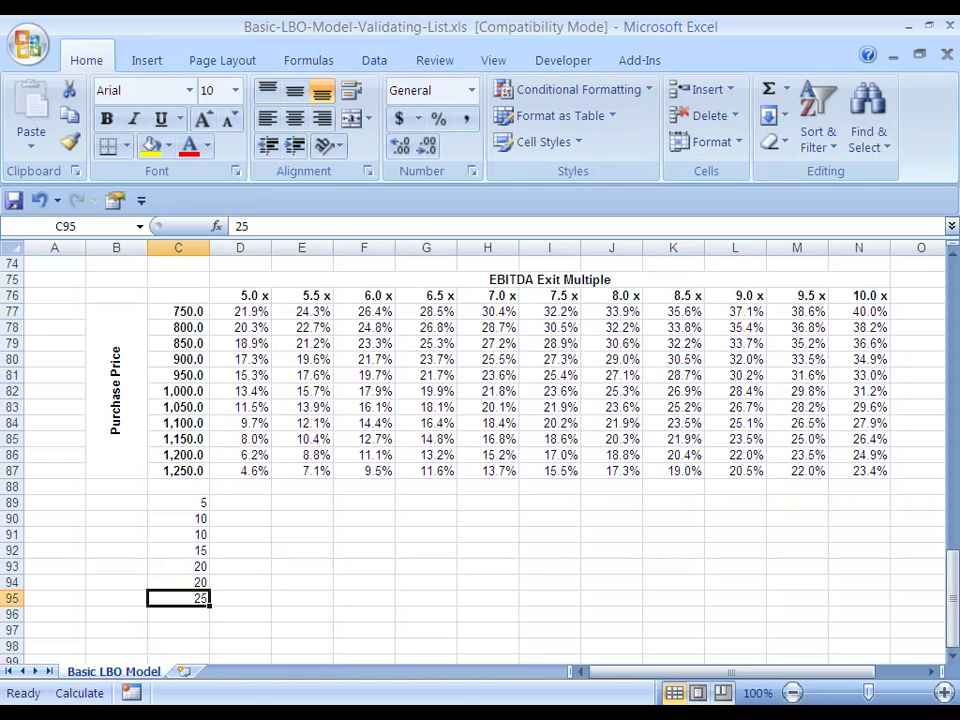
- Examine the new list in column C for duplicate entries, checking rows 90–91 and rows 93–94
{"action": "key", "text": "ctrl+Up"}
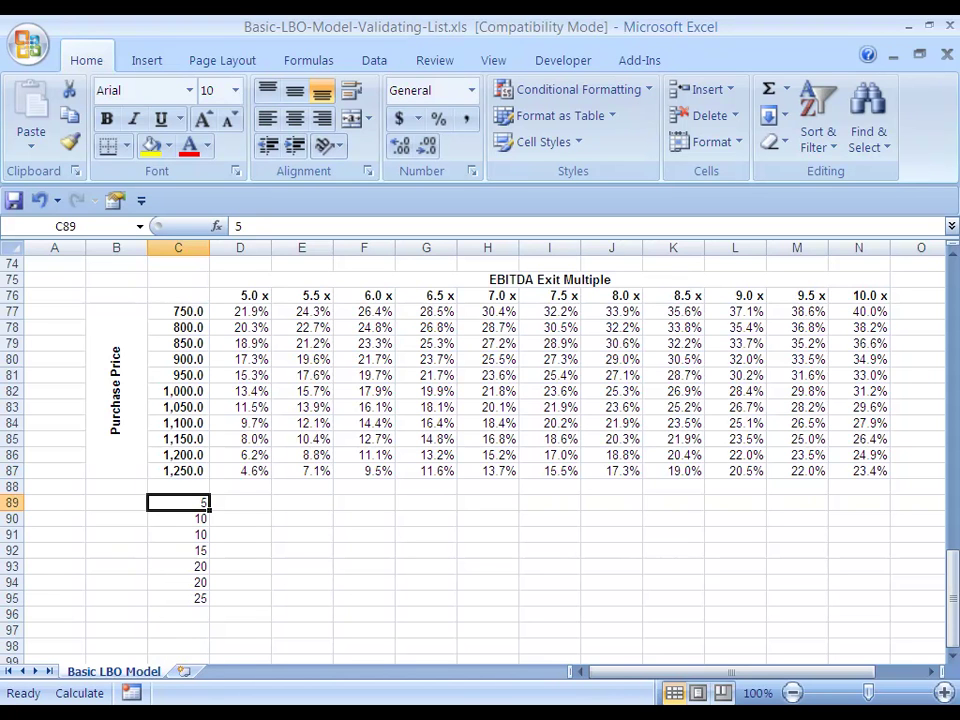
{"action": "key", "text": "Down"}
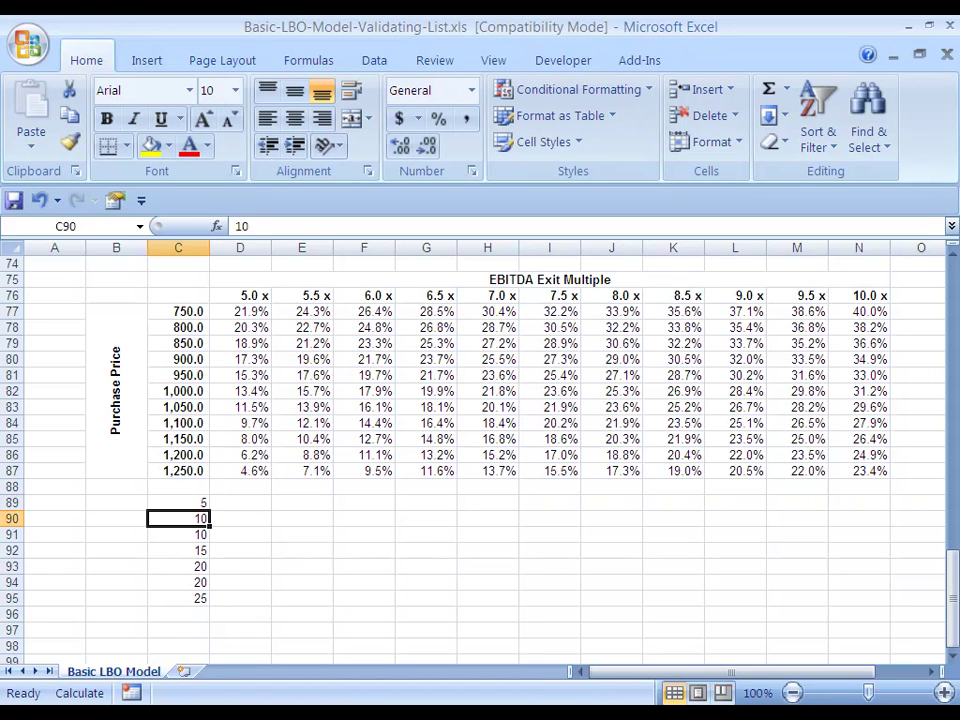
{"action": "key", "text": "shift+space"}
{"action": "key", "text": "shift+Down"}
{"action": "key", "text": "Down"}
{"action": "key", "text": "Down"}
{"action": "key", "text": "Down"}
{"action": "key", "text": "shift+space"}
{"action": "key", "text": "shift+Down"}
{"action": "key", "text": "ctrl+Up"}
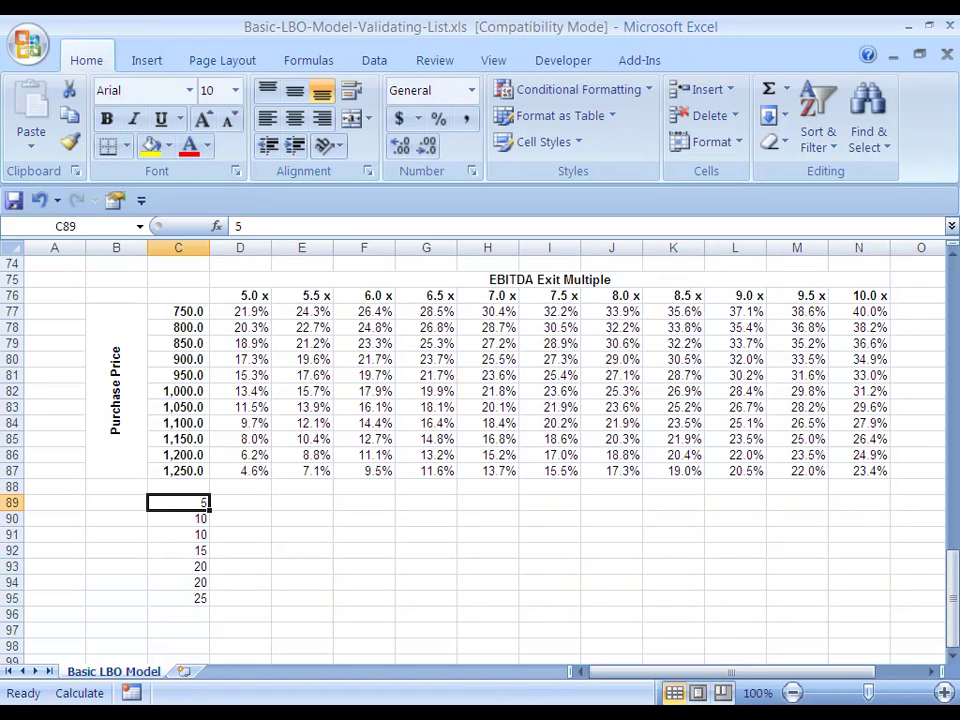
{"action": "key", "text": "Down"}
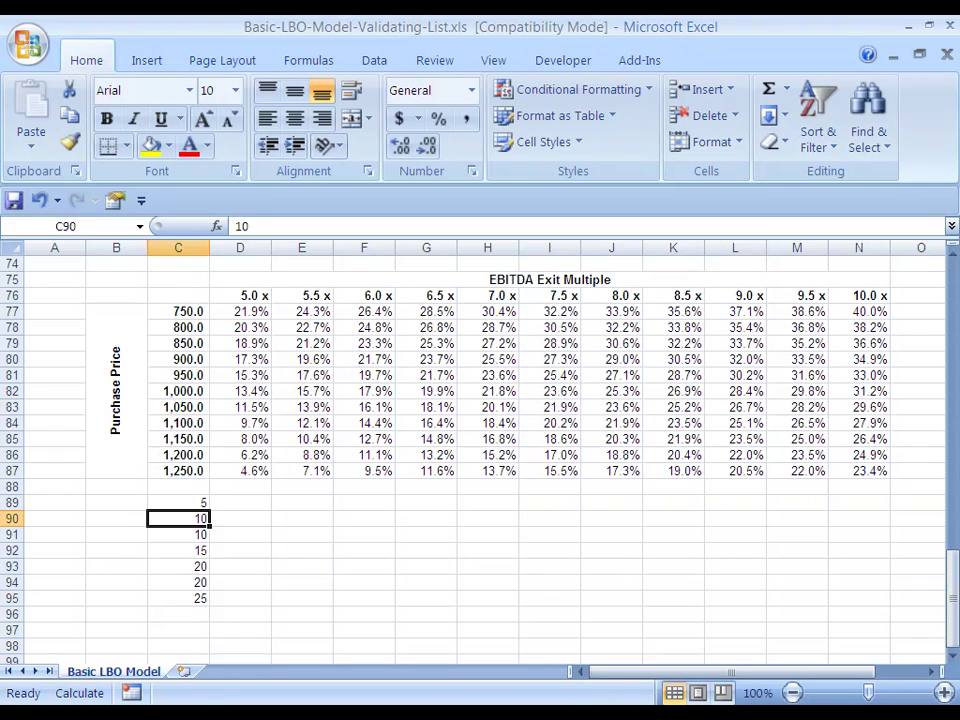
{"action": "key", "text": "shift+space"}
{"action": "key", "text": "shift+Down"}
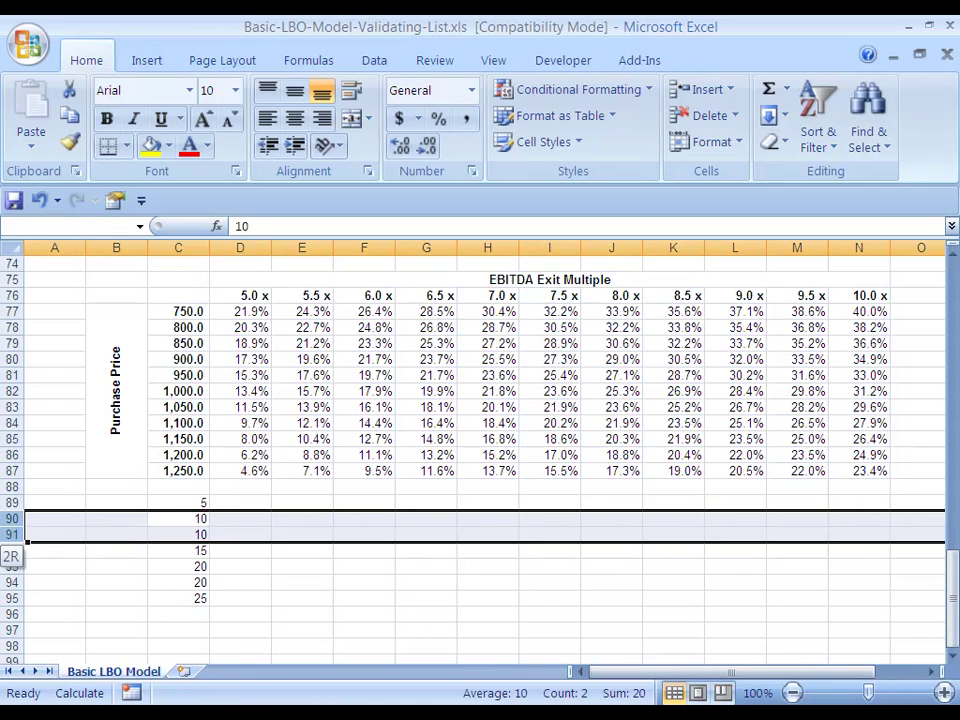
{"action": "key", "text": "Down"}
{"action": "key", "text": "Down"}
{"action": "key", "text": "Down"}
{"action": "key", "text": "shift+space"}
{"action": "key", "text": "shift+Down"}
{"action": "left_click_drag", "start_coordinate": [27, 590], "coordinate": [27, 590]}
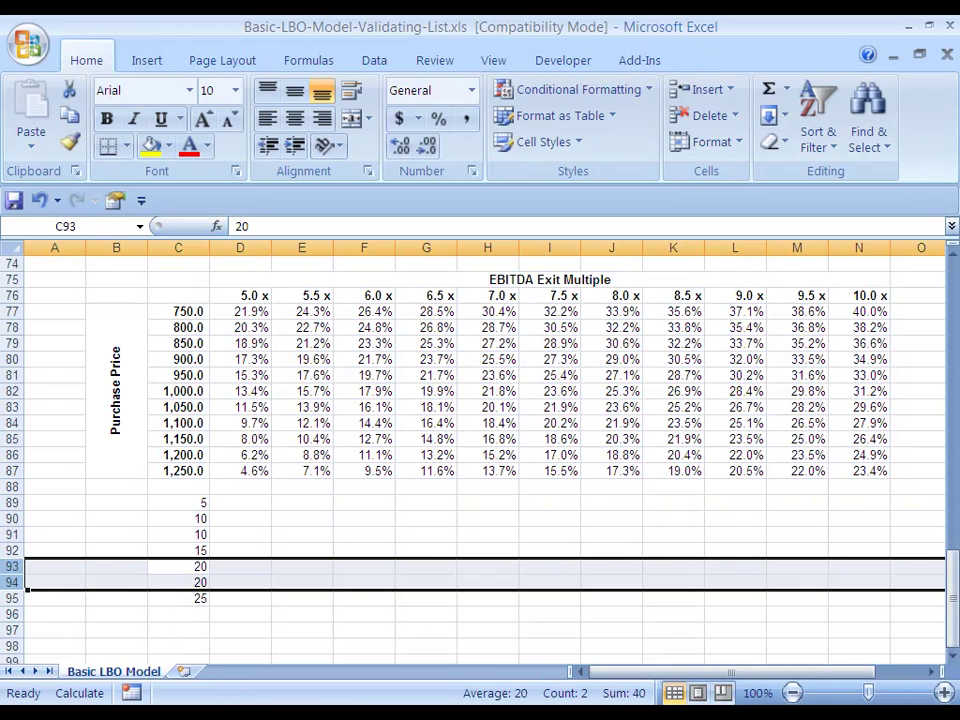
- Select the list in C89:C95 and open the Advanced Filter settings
{"action": "key", "text": "ctrl+Up"}
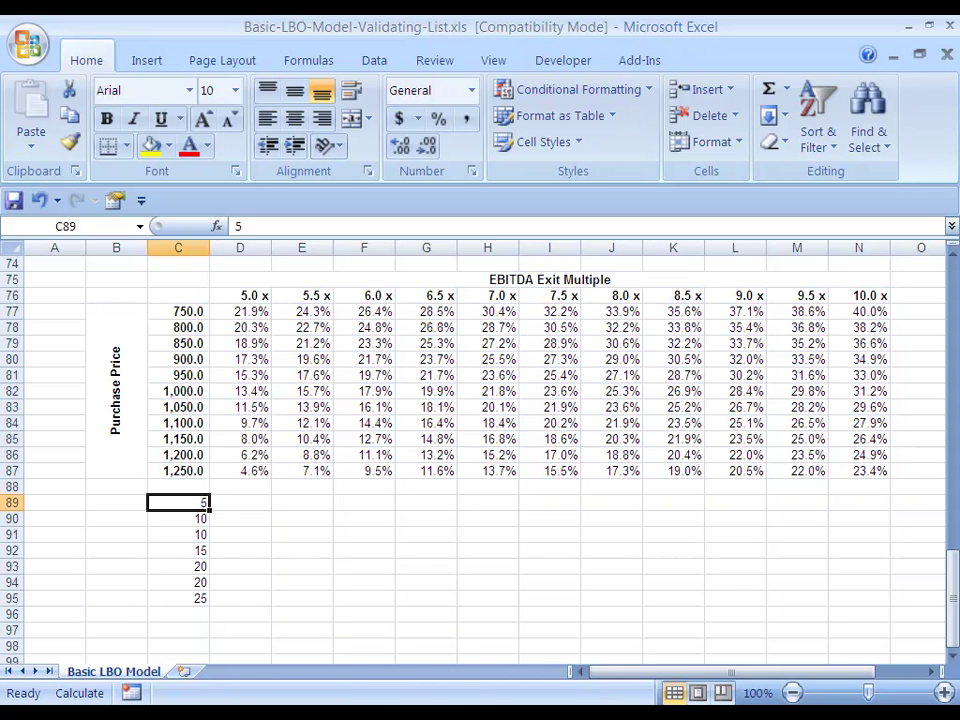
{"action": "key", "text": "ctrl+shift+Down"}
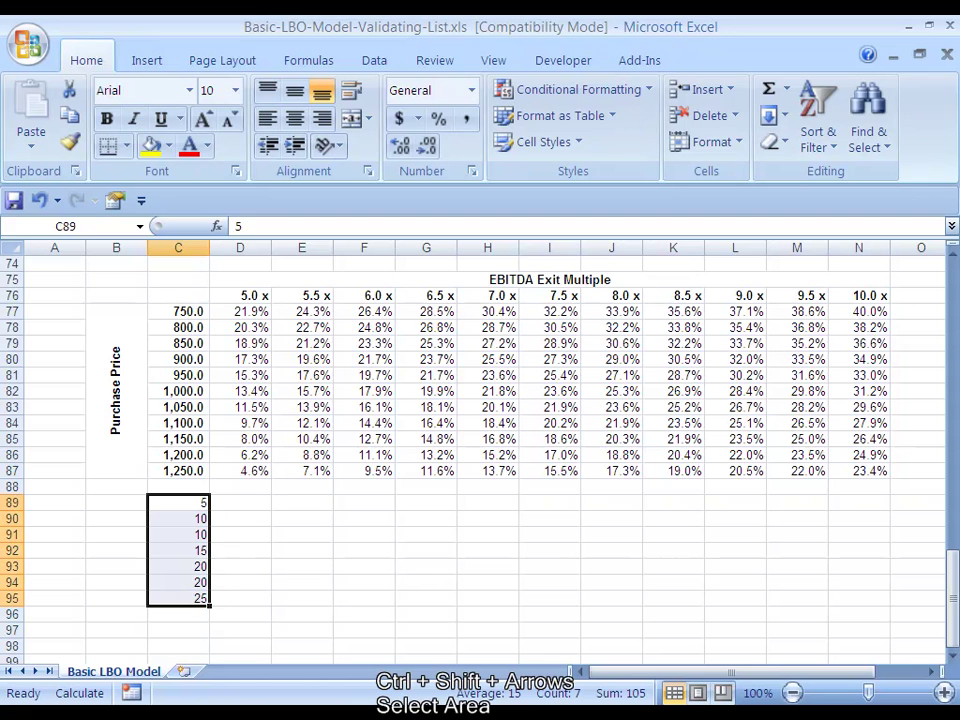
{"action": "key", "text": "alt"}
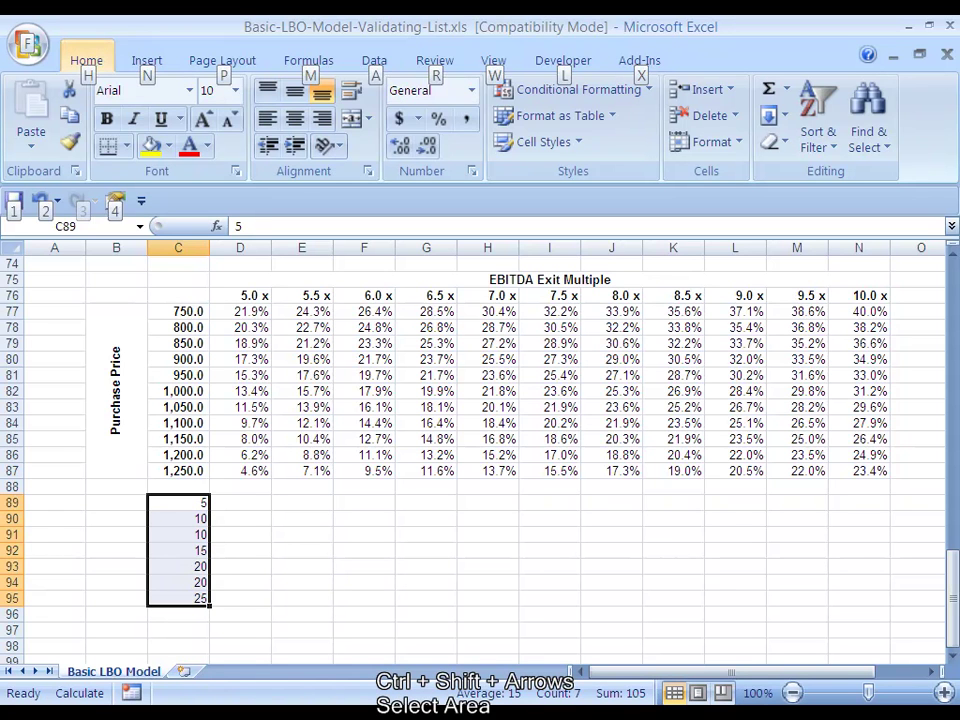
{"action": "key", "text": "d"}
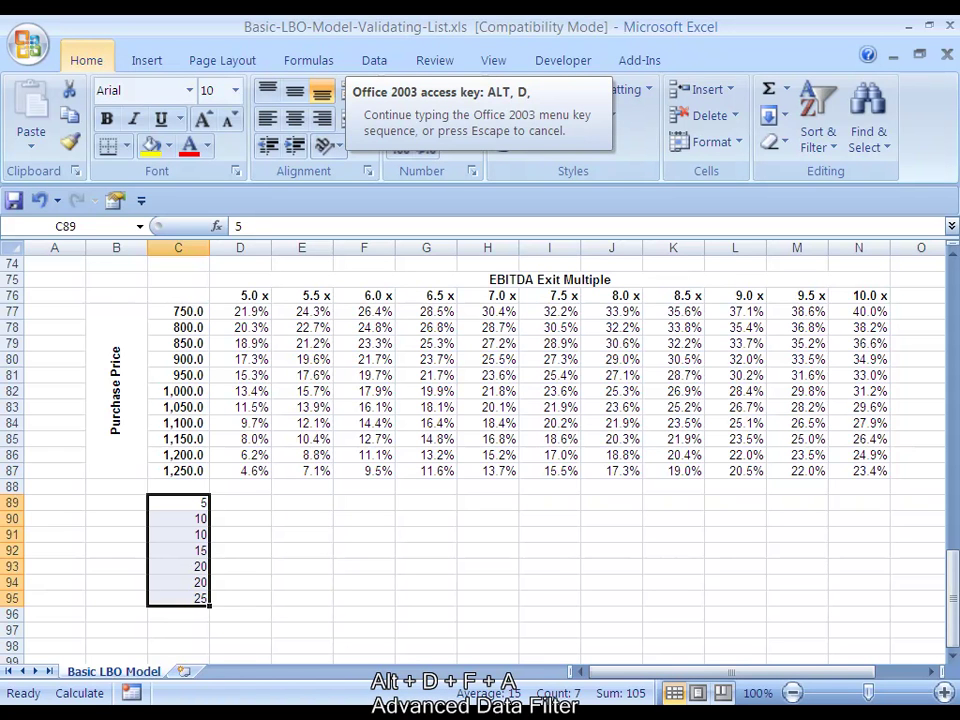
{"action": "key", "text": "f"}
{"action": "key", "text": "a"}
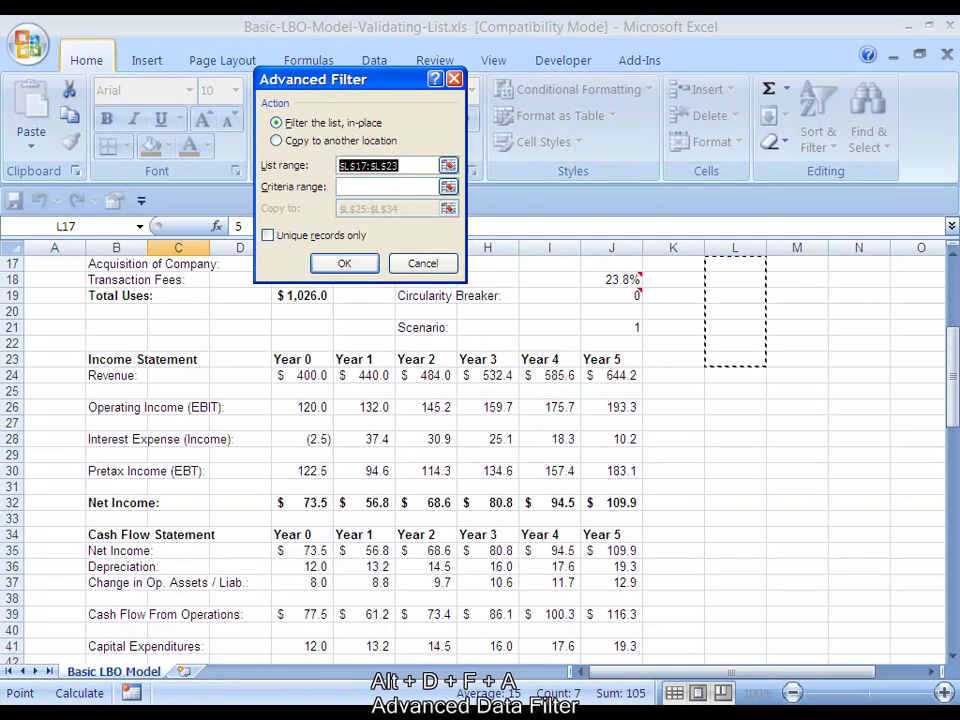
- Replace the Advanced Filter's list range with C89:C95 on the Basic LBO Model sheet
{"action": "key", "text": "BackSpace"}
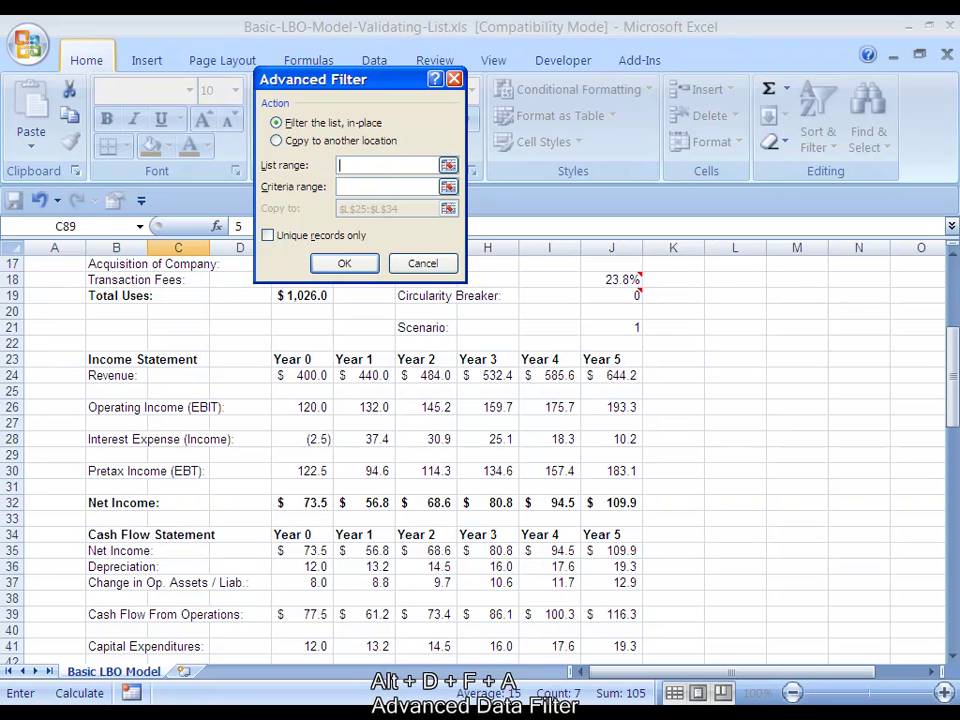
{"action": "scroll", "coordinate": [480, 450], "scroll_direction": "down", "scroll_amount": 15}
{"action": "scroll", "coordinate": [480, 450], "scroll_direction": "down", "scroll_amount": 6}
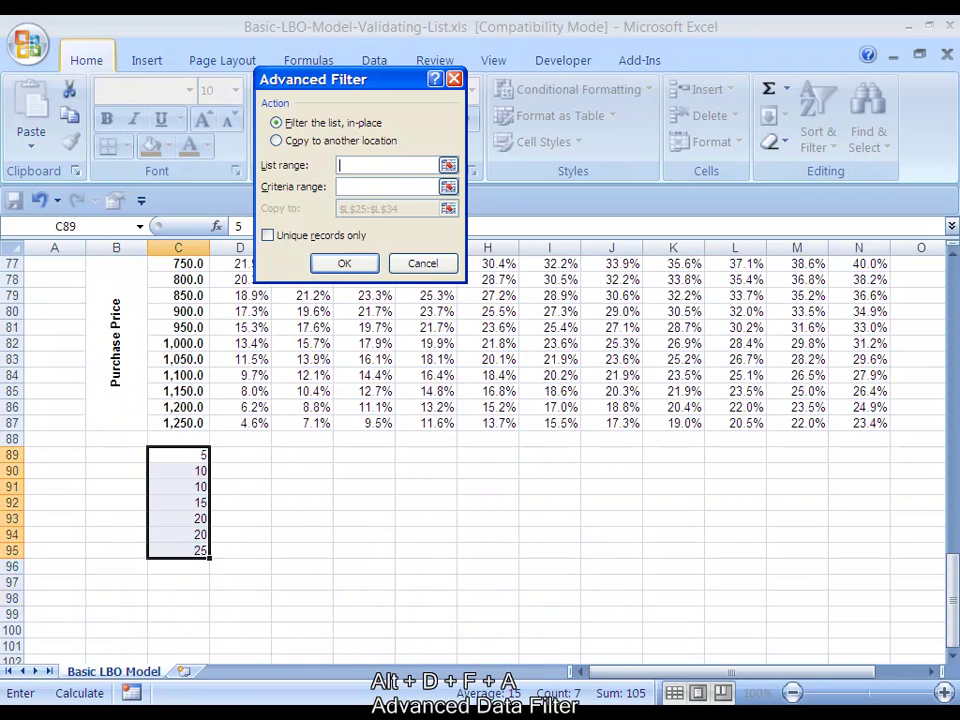
{"action": "left_click_drag", "start_coordinate": [350, 79], "coordinate": [354, 126]}
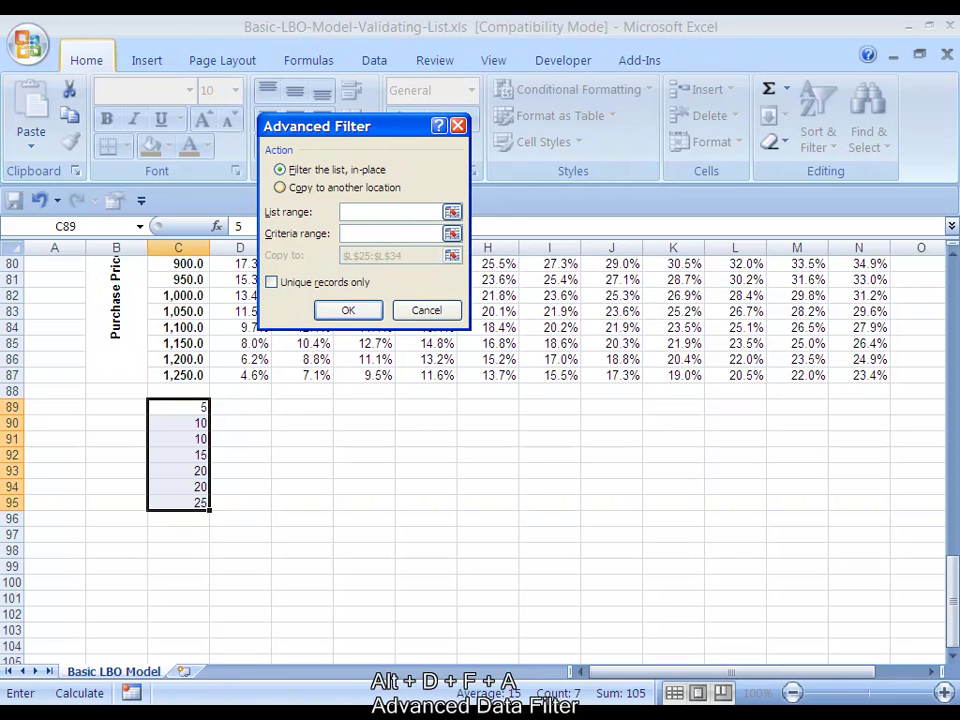
{"action": "left_click", "coordinate": [390, 234]}
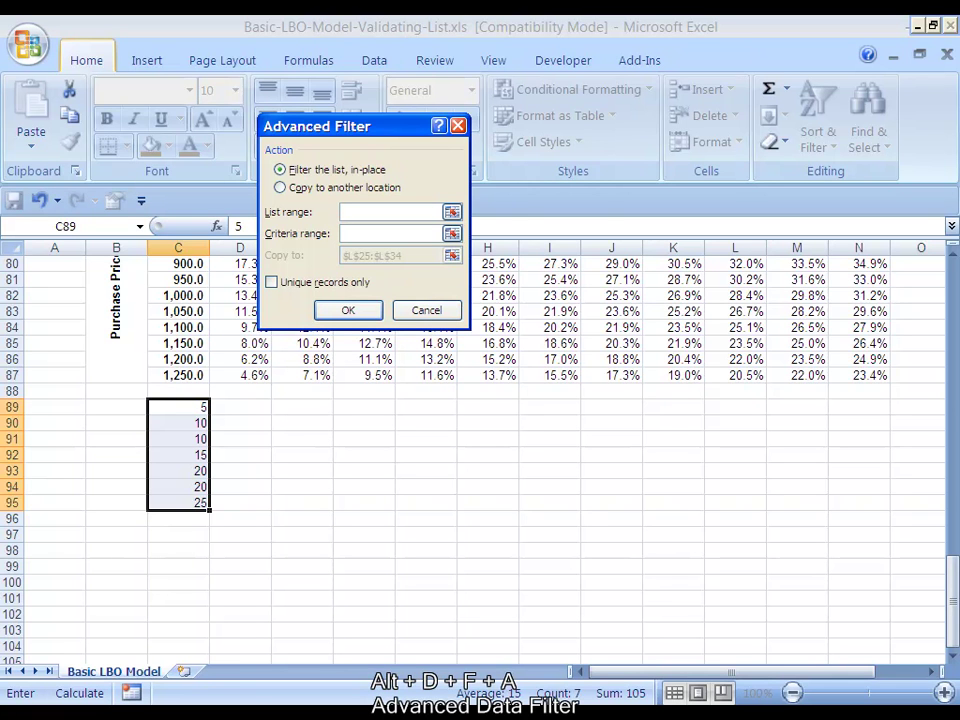
{"action": "left_click_drag", "start_coordinate": [345, 126], "coordinate": [447, 149]}
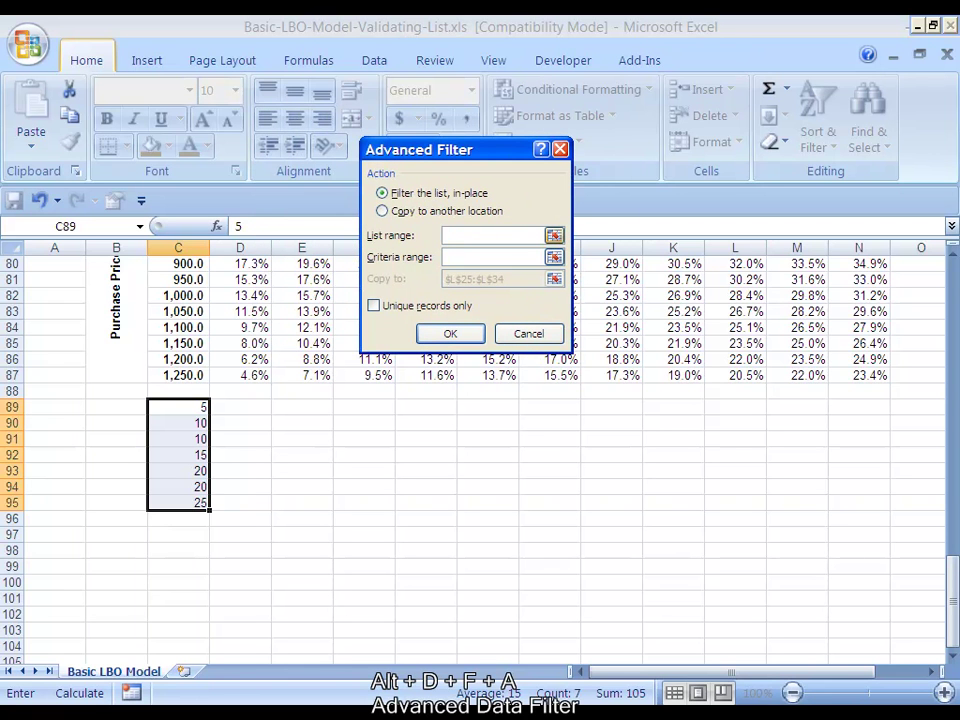
{"action": "key", "text": "Right"}
{"action": "key", "text": "Left"}
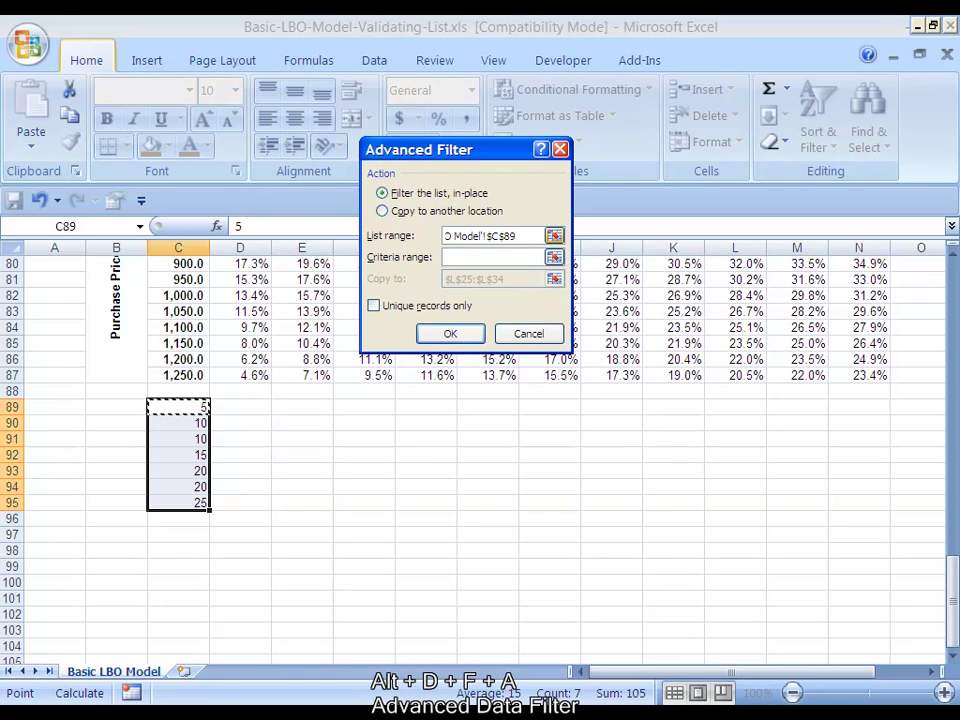
{"action": "key", "text": "ctrl+shift+Down"}
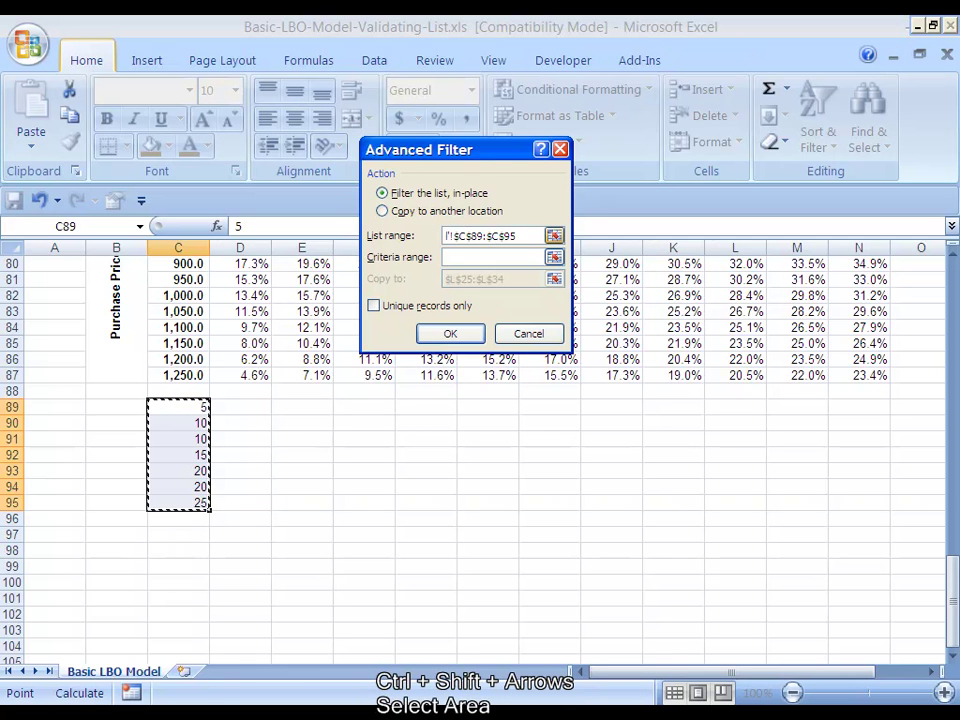
- Leave the criteria range blank, restrict the in-place filter to unique records only, and apply it
{"action": "key", "text": "Tab"}
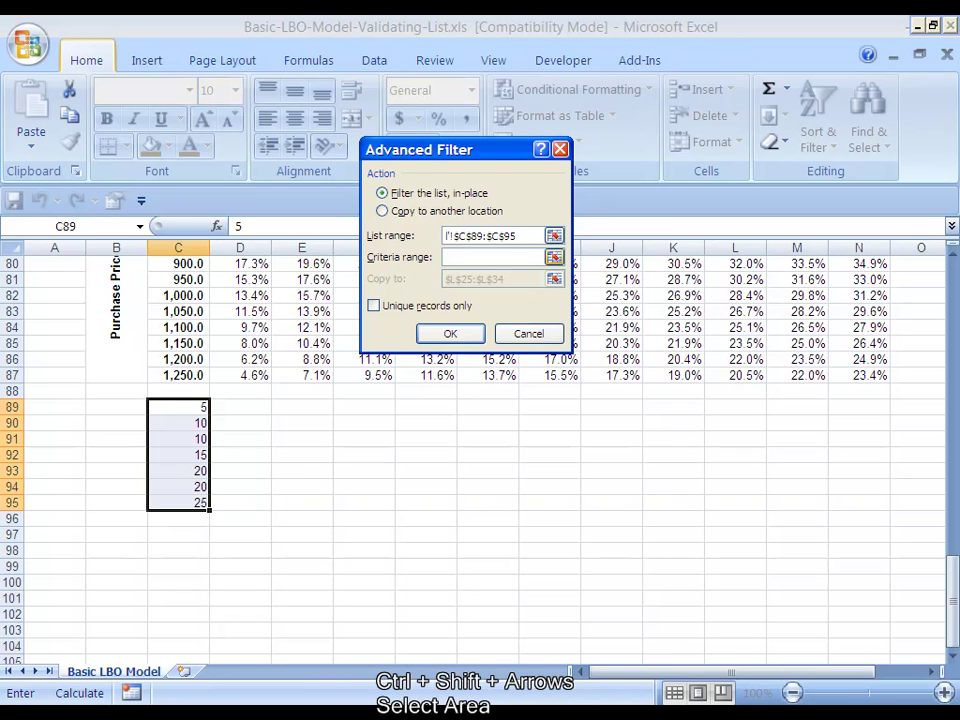
{"action": "key", "text": "alt+r"}
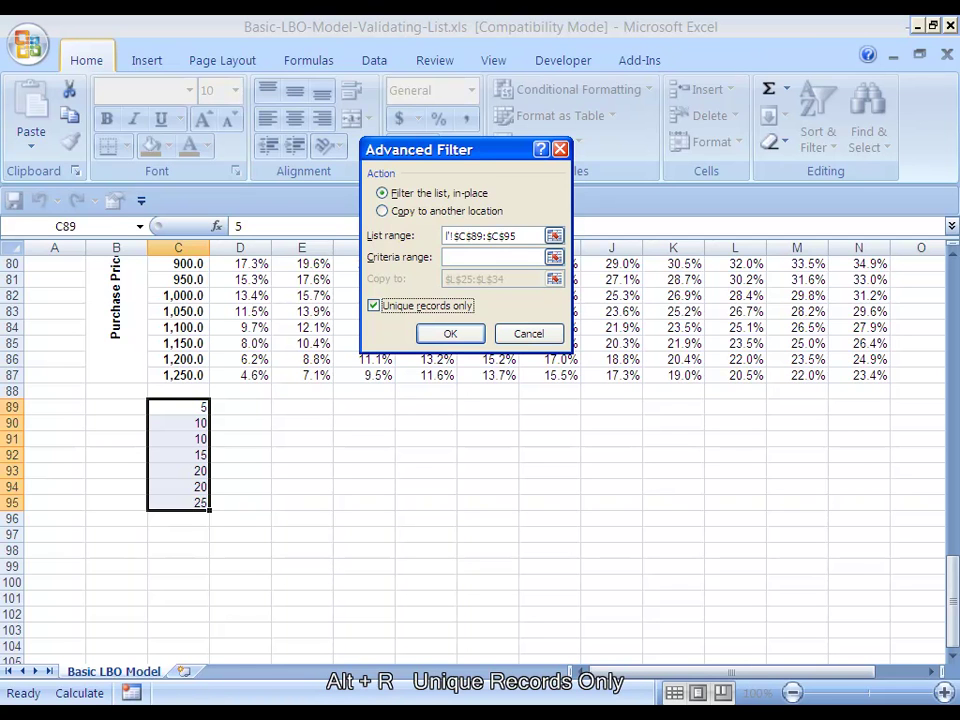
{"action": "key", "text": "Return"}
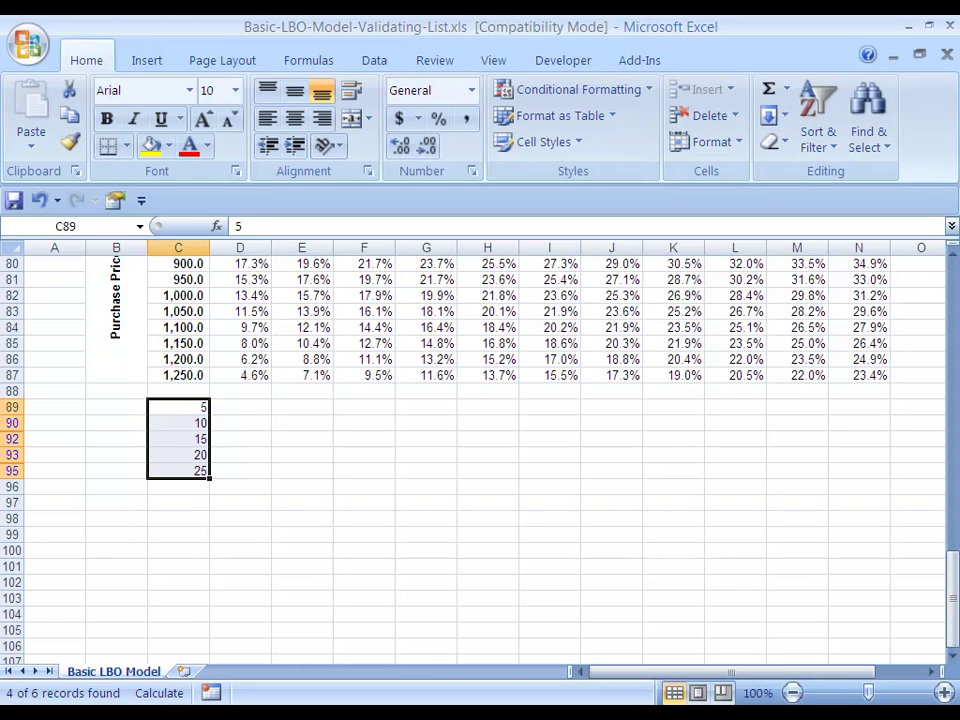
- Group the entire rows 89 to 95 that contain the filtered list
{"action": "key", "text": "shift+space"}
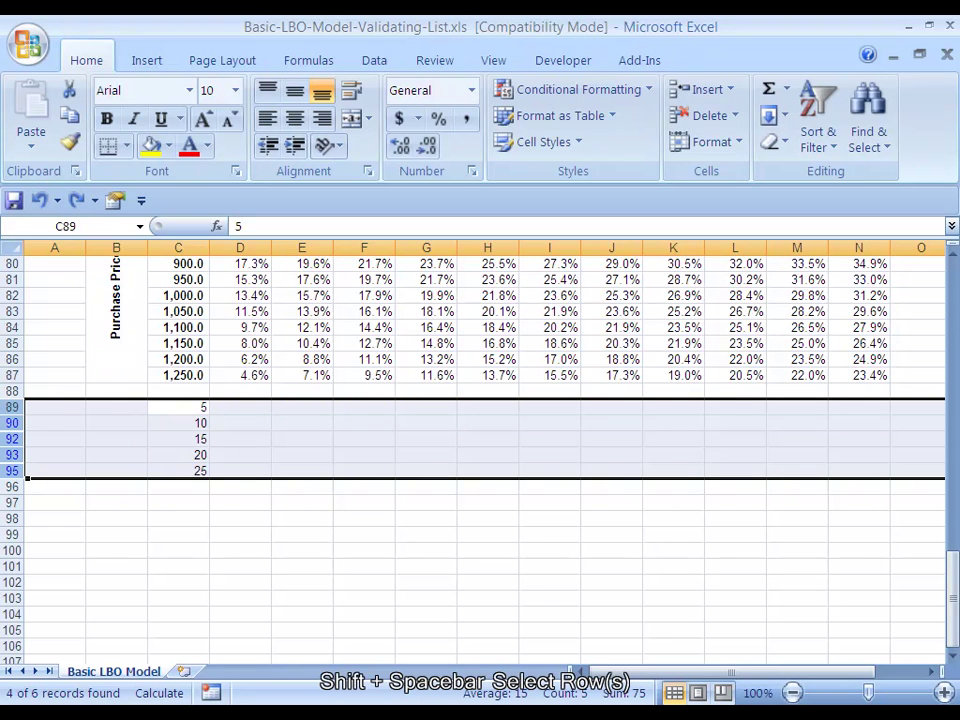
{"action": "key", "text": "alt+d"}
{"action": "key", "text": "g"}
{"action": "key", "text": "g"}
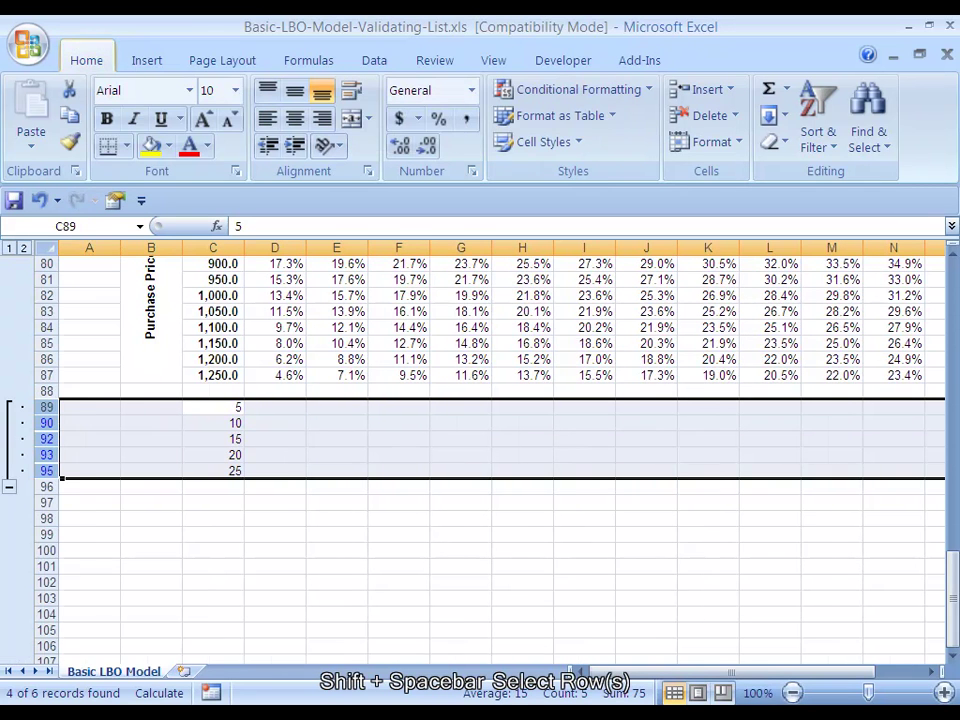
- Hide the detail of the grouped rows 89 to 95 and show it again
{"action": "key", "text": "alt+d"}
{"action": "key", "text": "g"}
{"action": "key", "text": "h"}
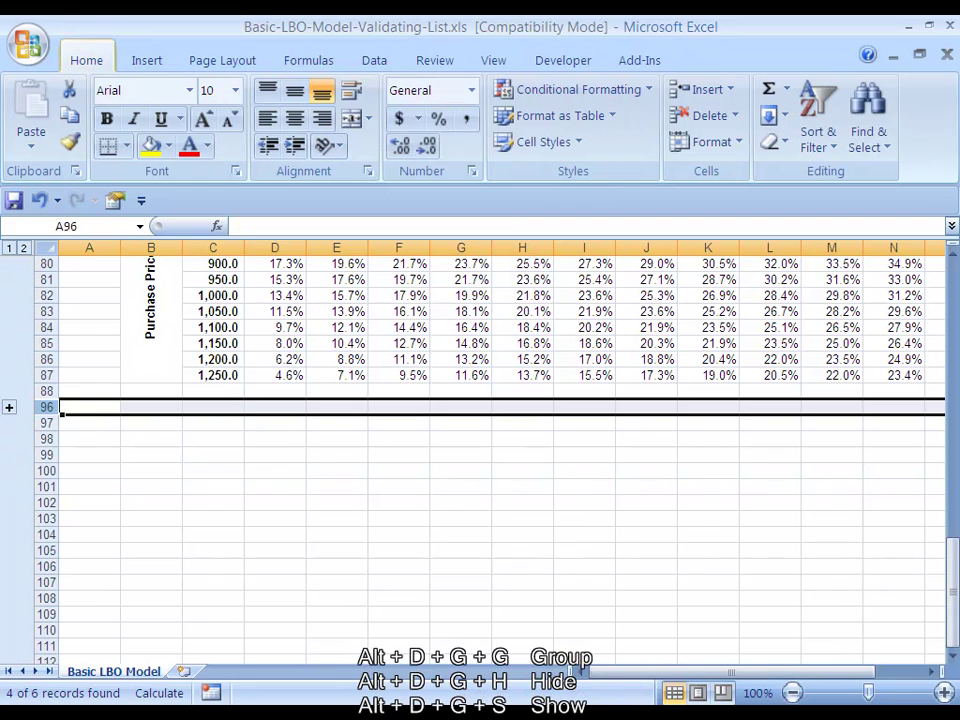
{"action": "key", "text": "s"}
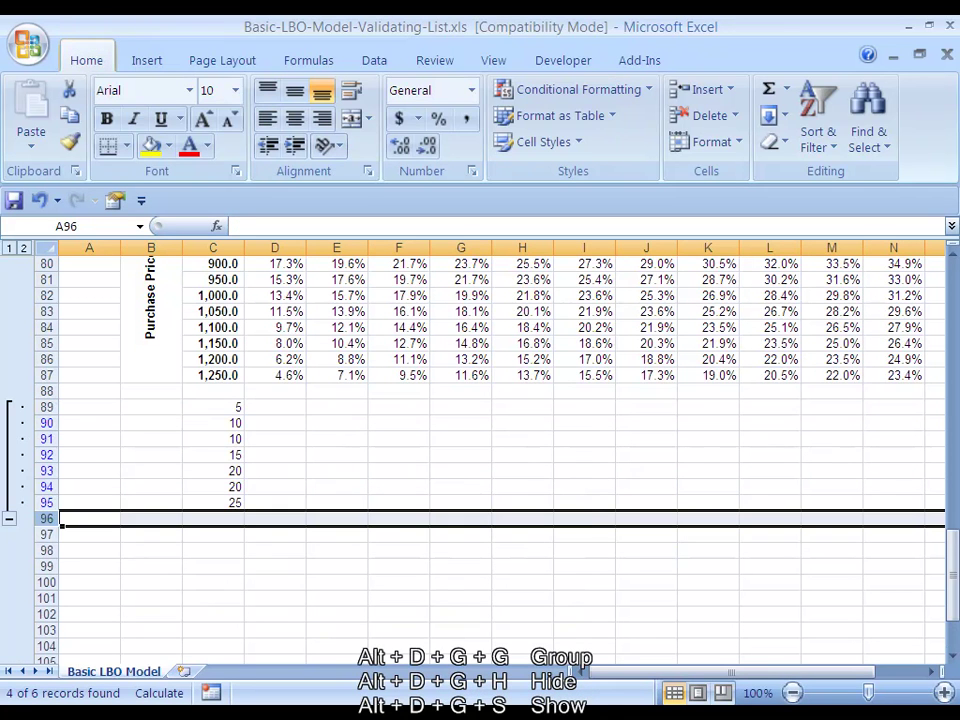
- Examine the expanded list in column C for duplicate entries, checking rows 93 and 94
{"action": "key", "text": "Up"}
{"action": "key", "text": "Right"}
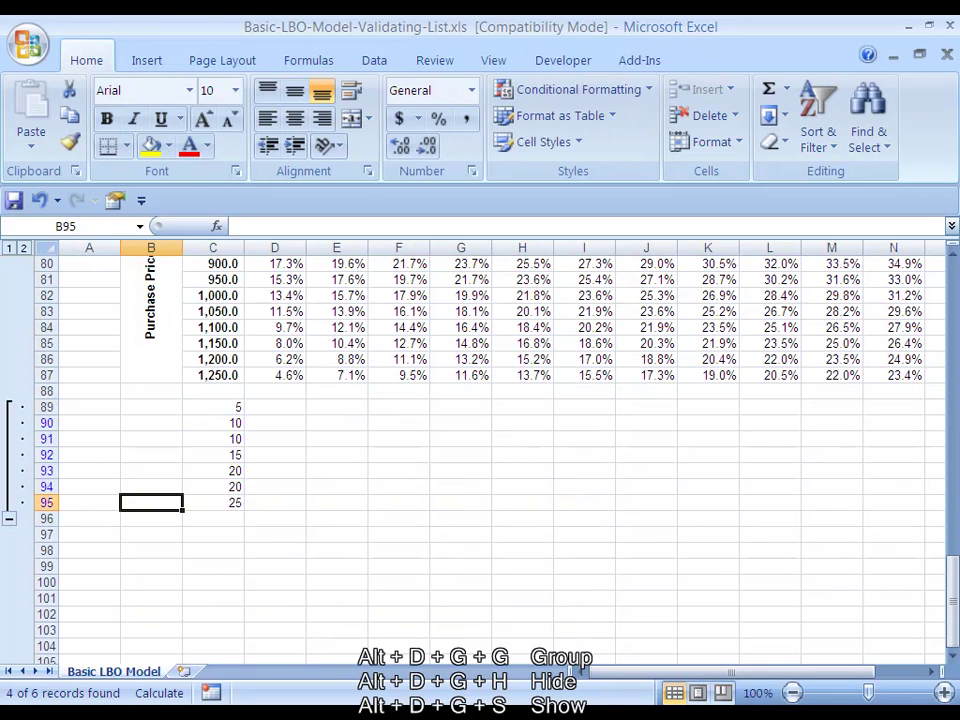
{"action": "key", "text": "Right"}
{"action": "key", "text": "Up"}
{"action": "key", "text": "Up"}
{"action": "key", "text": "Up"}
{"action": "key", "text": "Down"}
{"action": "key", "text": "shift+space"}
{"action": "key", "text": "shift+Down"}
{"action": "key", "text": "Down"}
- Copy the number list in C89:C95 and paste it below the grouped rows, starting at C98
{"action": "key", "text": "Up"}
{"action": "key", "text": "Up"}
{"action": "key", "text": "Up"}
{"action": "key", "text": "Up"}
{"action": "key", "text": "Up"}
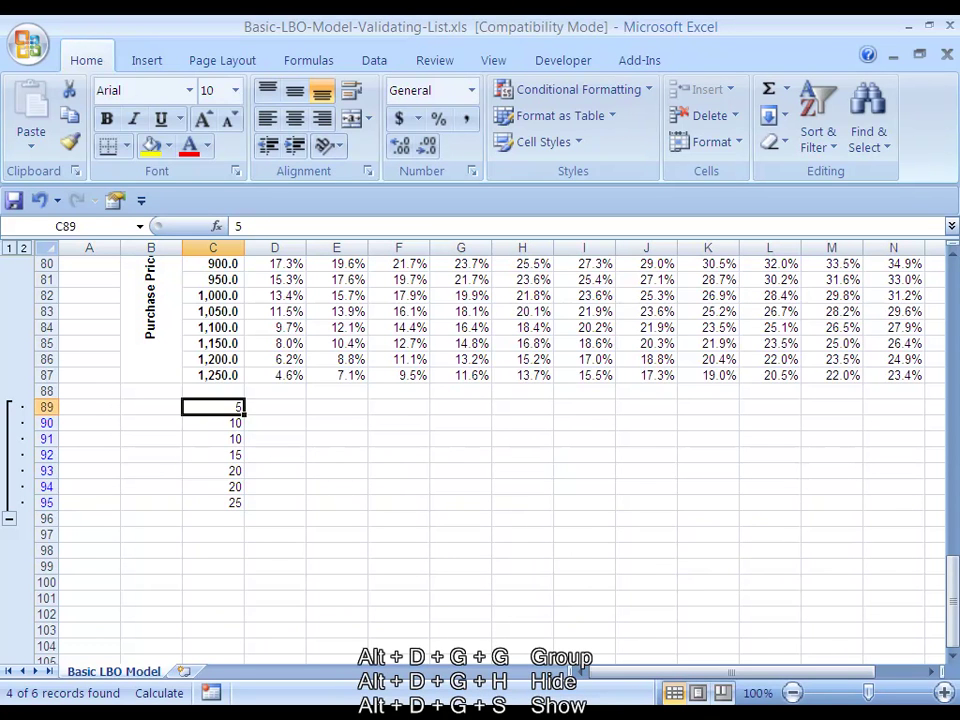
{"action": "key", "text": "ctrl+shift+Down"}
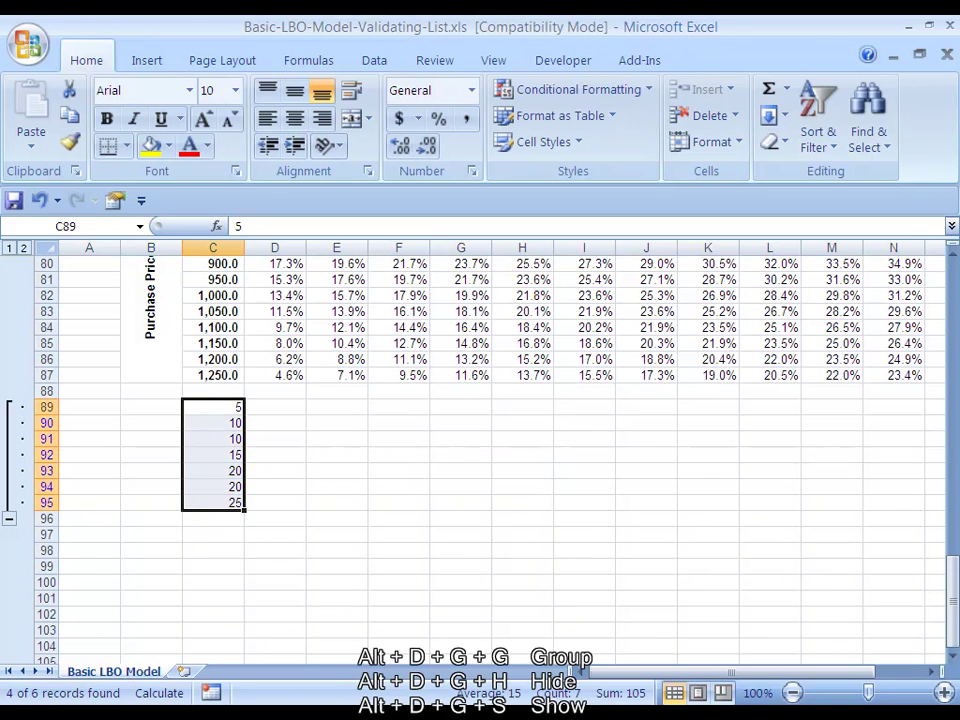
{"action": "key", "text": "ctrl+c"}
{"action": "key", "text": "Down"}
{"action": "key", "text": "Down"}
{"action": "key", "text": "Down"}
{"action": "key", "text": "Down"}
{"action": "key", "text": "Down"}
{"action": "key", "text": "Down"}
{"action": "key", "text": "Down"}
{"action": "key", "text": "Down"}
{"action": "key", "text": "Down"}
{"action": "key", "text": "alt+e"}
{"action": "key", "text": "p"}
- Delete the entire grouped rows 89 to 95 that hold the original list
{"action": "key", "text": "Up"}
{"action": "key", "text": "Up"}
{"action": "key", "text": "Up"}
{"action": "key", "text": "shift+space"}
{"action": "key", "text": "shift+Up"}
{"action": "key", "text": "shift+Up"}
{"action": "key", "text": "shift+Up"}
{"action": "key", "text": "shift+Up"}
{"action": "key", "text": "shift+Up"}
{"action": "key", "text": "shift+Up"}
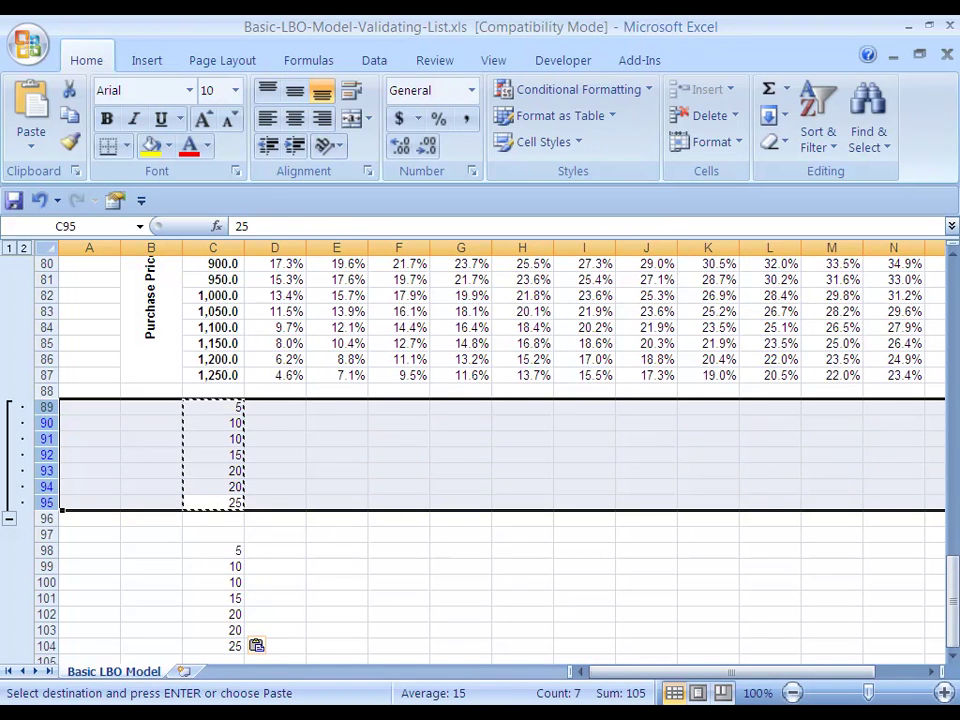
{"action": "key", "text": "alt+e"}
{"action": "key", "text": "d"}
{"action": "key", "text": "Down"}
{"action": "key", "text": "Left"}
{"action": "key", "text": "Left"}
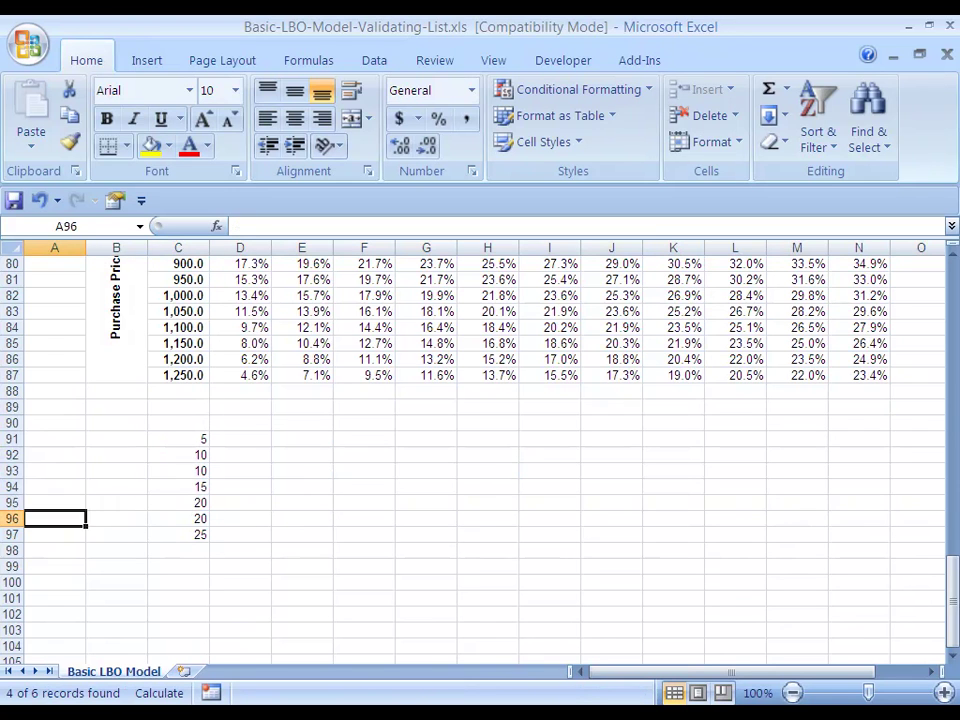
- Delete the two blank rows 89 and 90 above the pasted list so it starts in C89
{"action": "key", "text": "Up"}
{"action": "key", "text": "Up"}
{"action": "key", "text": "Up"}
{"action": "key", "text": "Up"}
{"action": "key", "text": "Up"}
{"action": "key", "text": "Up"}
{"action": "key", "text": "Up"}
{"action": "key", "text": "shift+space"}
{"action": "key", "text": "alt+e"}
{"action": "key", "text": "d"}
{"action": "key", "text": "Down"}
{"action": "key", "text": "Right"}
{"action": "key", "text": "Right"}
{"action": "key", "text": "Up"}
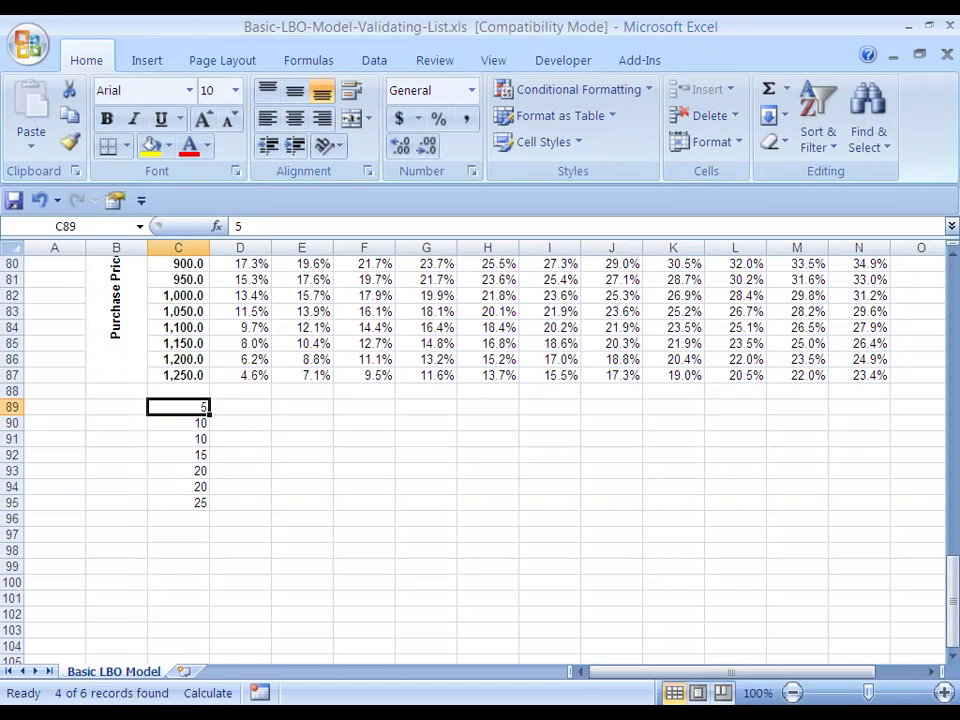
- Start an Advanced Filter on the list C89:C95, treating the first row as labels and copying to another location
{"action": "key", "text": "ctrl+shift+Down"}
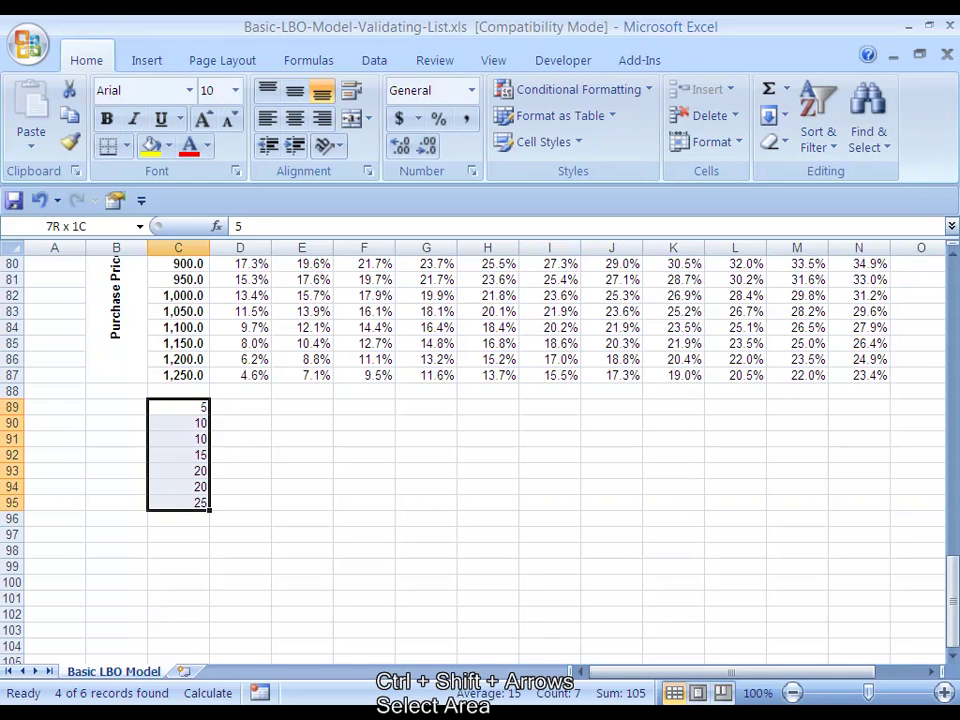
{"action": "key", "text": "alt+d"}
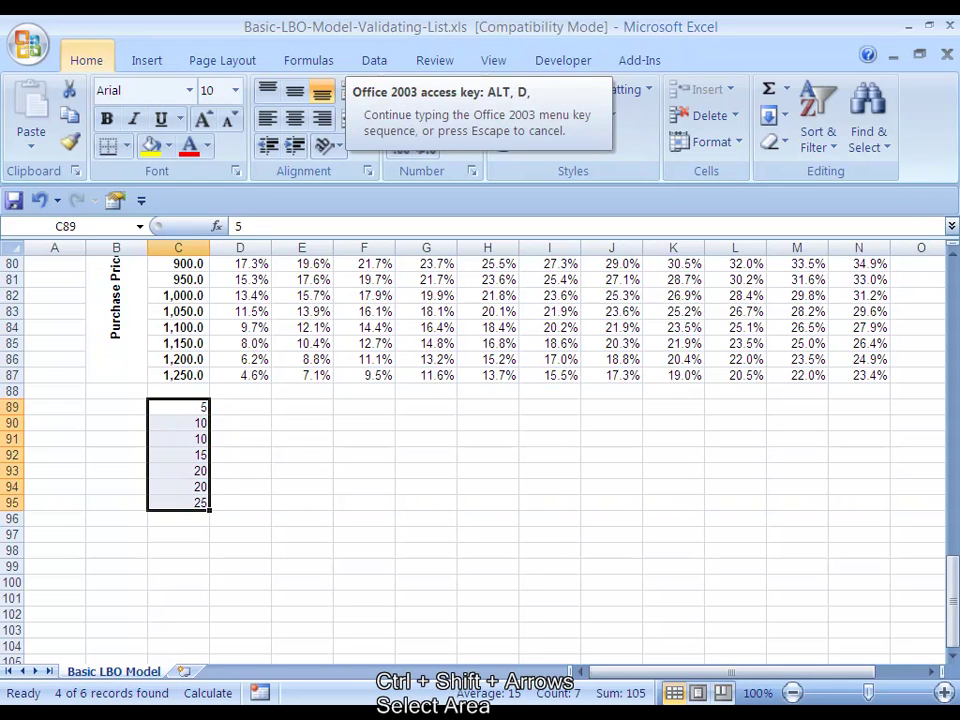
{"action": "key", "text": "f"}
{"action": "key", "text": "a"}
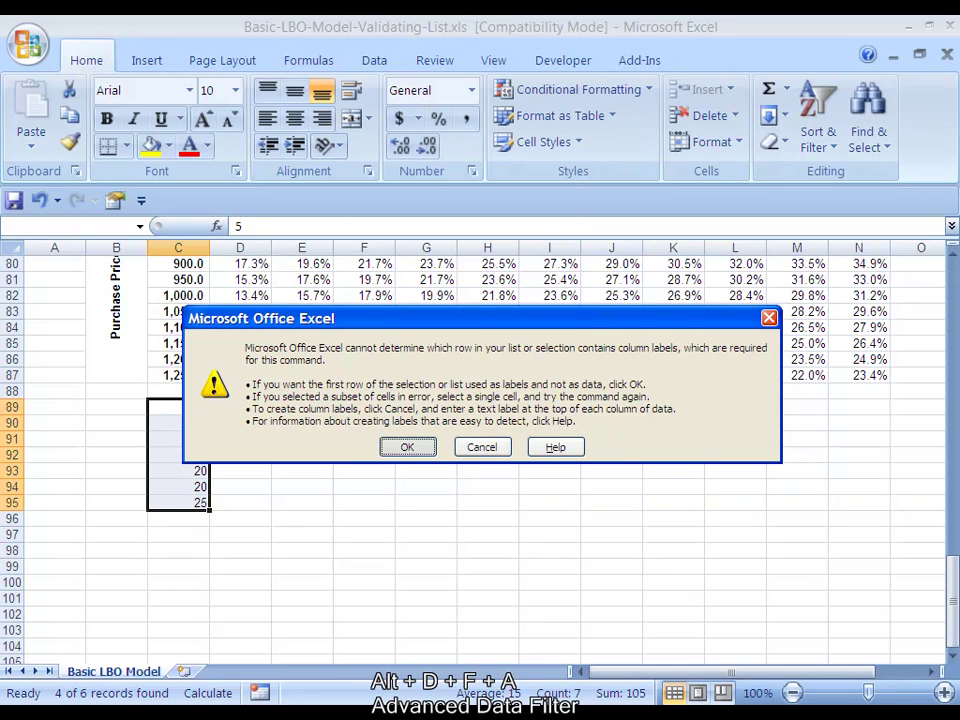
{"action": "key", "text": "Return"}
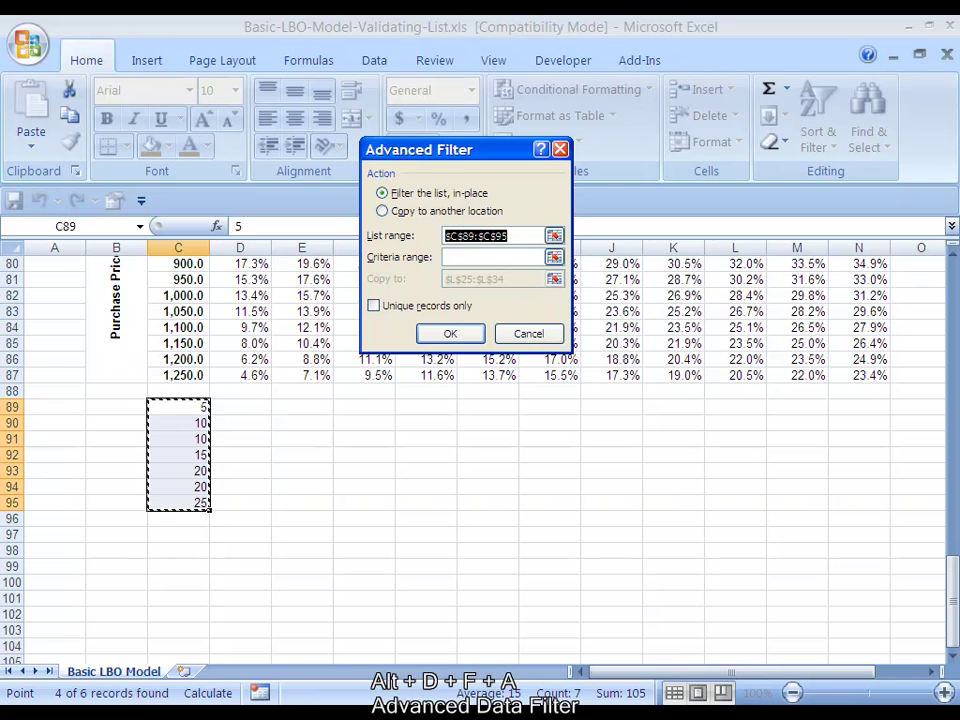
{"action": "key", "text": "alt+o"}
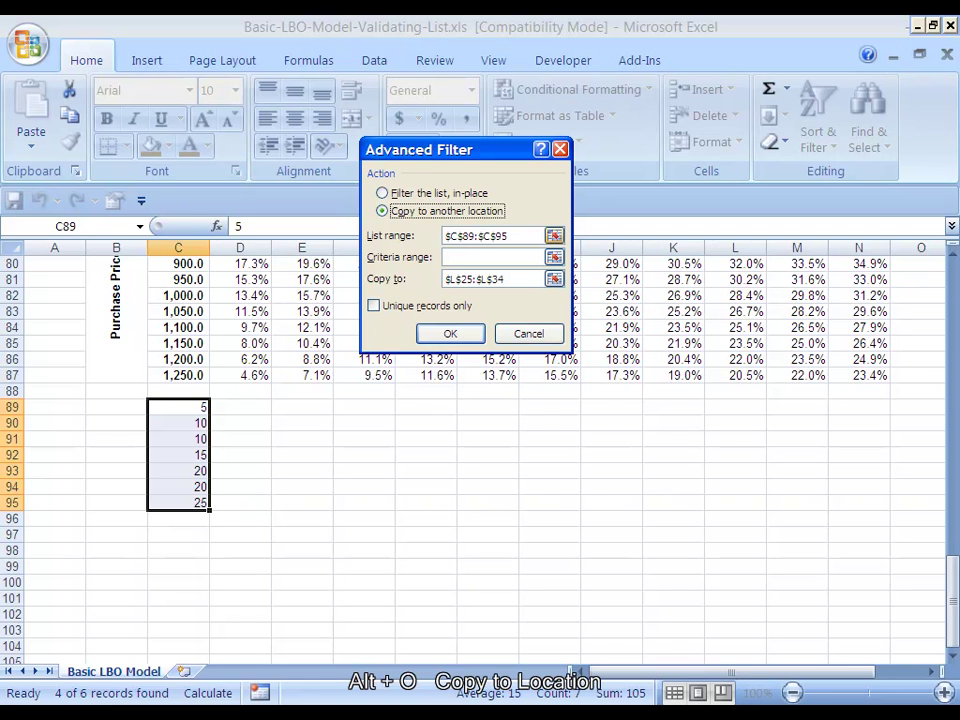
- Clear the existing Copy to range and begin picking a new destination on the sheet near the list
{"action": "key", "text": "Tab"}
{"action": "key", "text": "Tab"}
{"action": "key", "text": "Tab"}
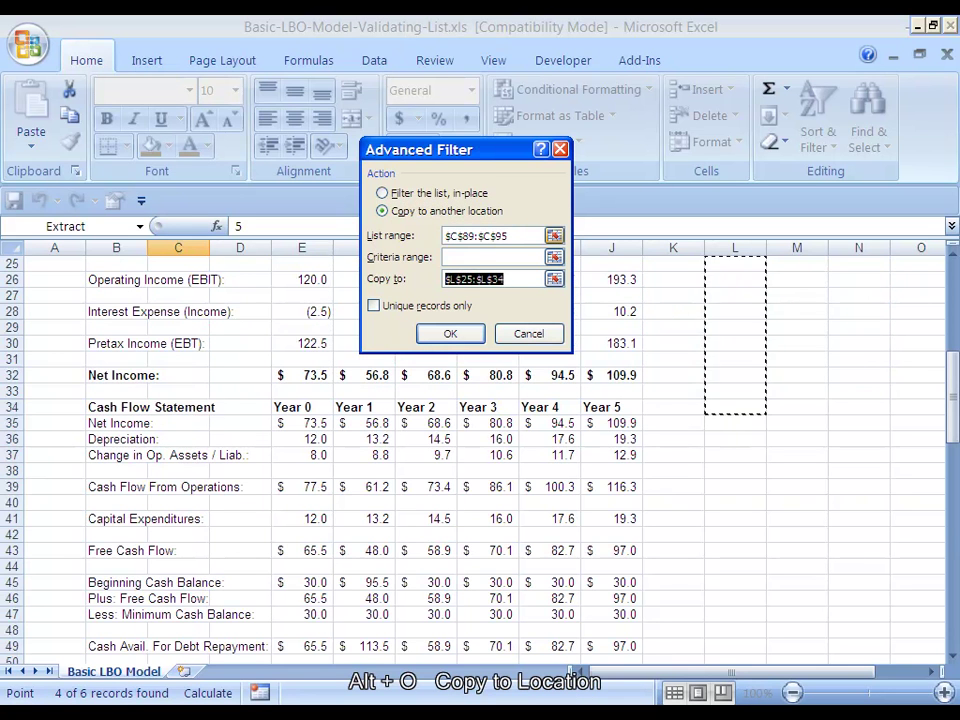
{"action": "key", "text": "BackSpace"}
{"action": "left_click", "coordinate": [555, 279]}
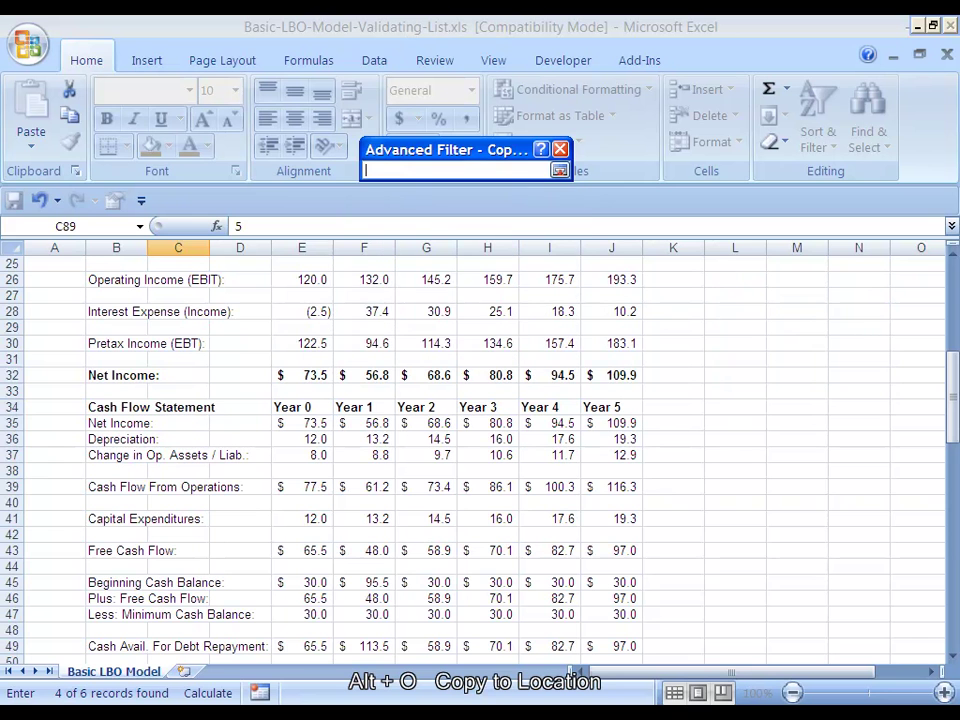
{"action": "left_click_drag", "start_coordinate": [952, 396], "coordinate": [952, 600]}
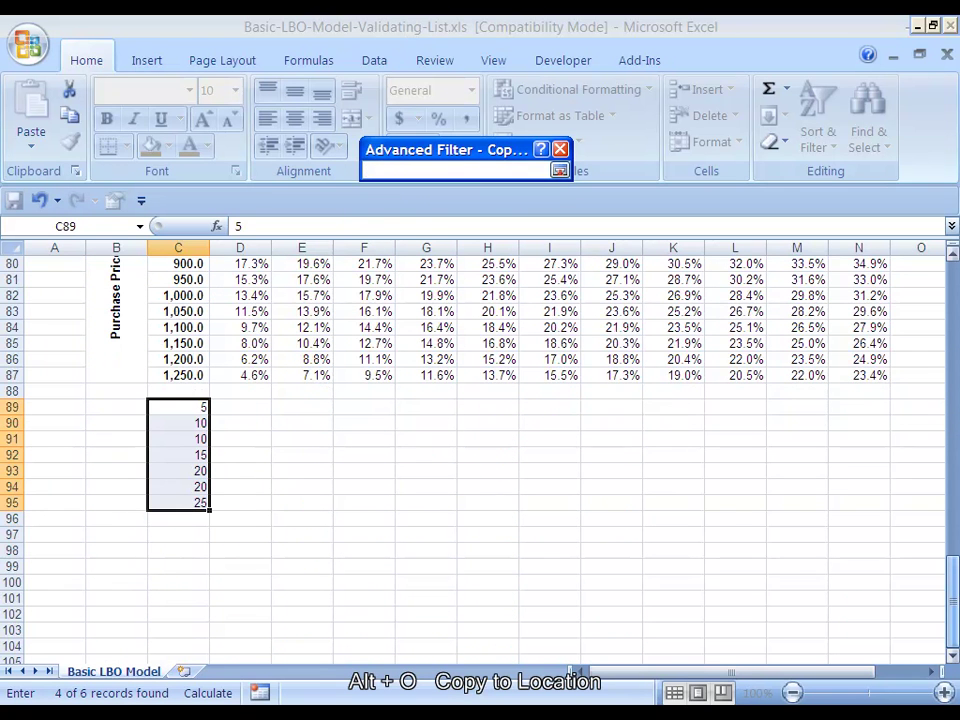
{"action": "left_click", "coordinate": [179, 535]}
{"action": "key", "text": "Up"}
{"action": "key", "text": "Up"}
{"action": "key", "text": "Up"}
{"action": "key", "text": "Up"}
{"action": "key", "text": "Up"}
{"action": "key", "text": "Up"}
{"action": "key", "text": "Up"}
{"action": "key", "text": "Up"}
{"action": "key", "text": "shift+Down"}
{"action": "key", "text": "shift+Down"}
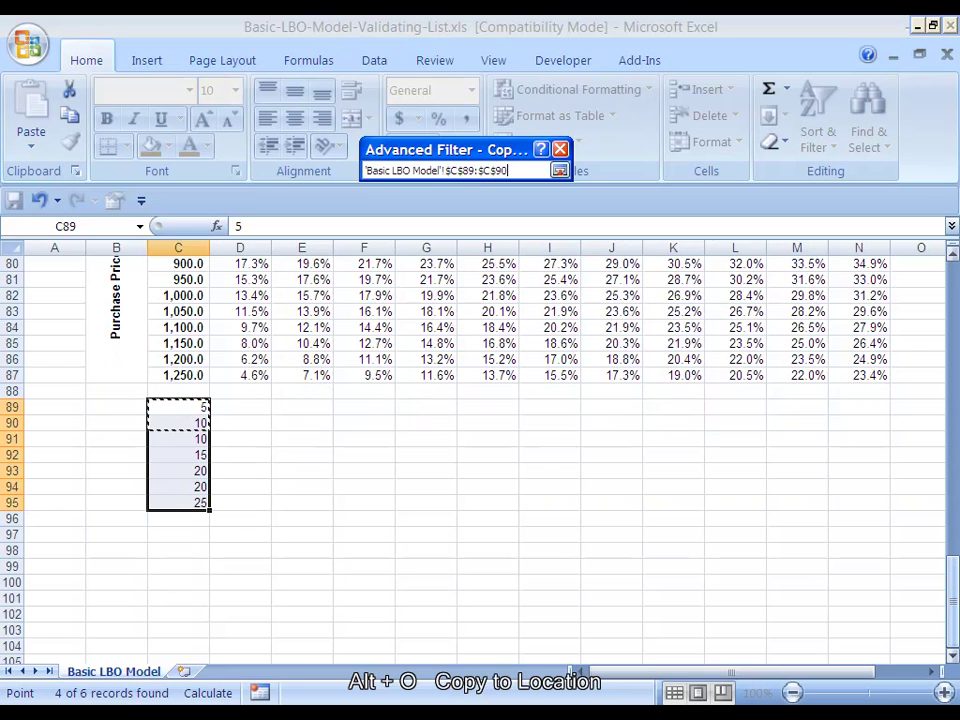
{"action": "key", "text": "shift+Down"}
{"action": "key", "text": "shift+Down"}
{"action": "key", "text": "shift+Down"}
{"action": "key", "text": "shift+Down"}
- Set the filter's Copy to range to C97:C103, below the list
{"action": "key", "text": "Down"}
{"action": "key", "text": "Down"}
{"action": "key", "text": "Down"}
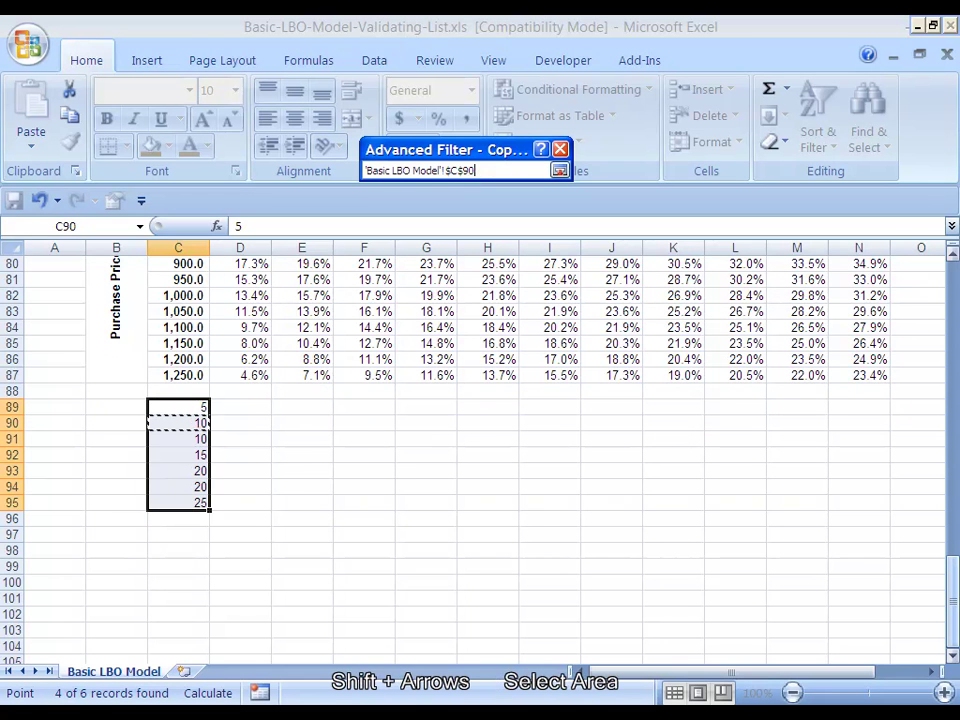
{"action": "key", "text": "Down"}
{"action": "key", "text": "Down"}
{"action": "key", "text": "Down"}
{"action": "key", "text": "Down"}
{"action": "key", "text": "Down"}
{"action": "key", "text": "Down"}
{"action": "key", "text": "Up"}
{"action": "key", "text": "shift+Down"}
{"action": "key", "text": "shift+Down"}
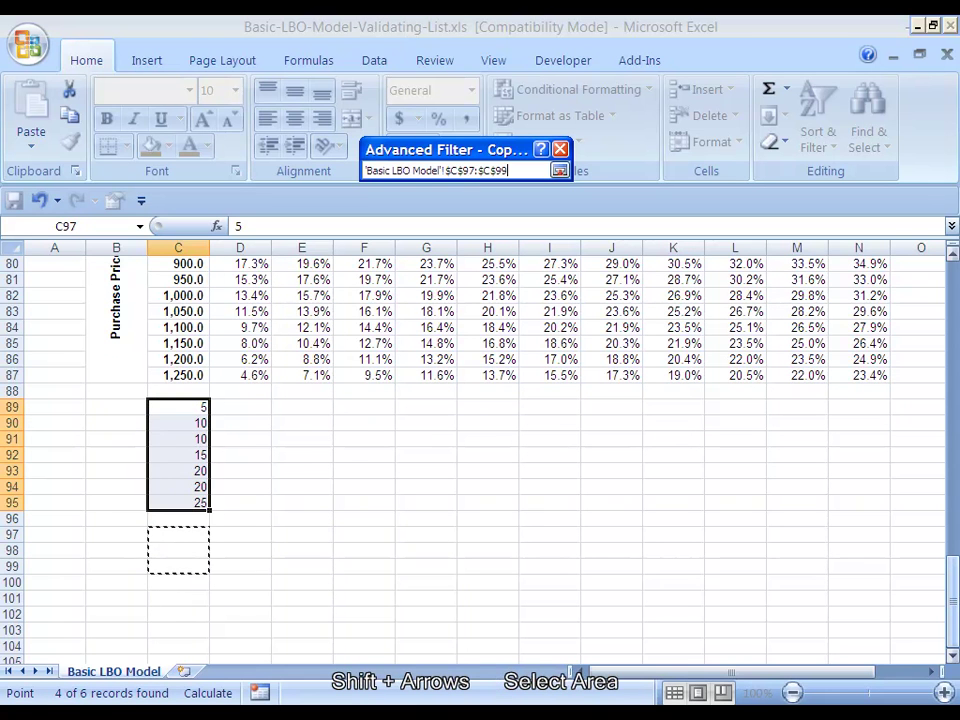
{"action": "key", "text": "shift+Down"}
{"action": "key", "text": "shift+Down"}
{"action": "key", "text": "shift+Down"}
{"action": "key", "text": "shift+Down"}
{"action": "key", "text": "Return"}
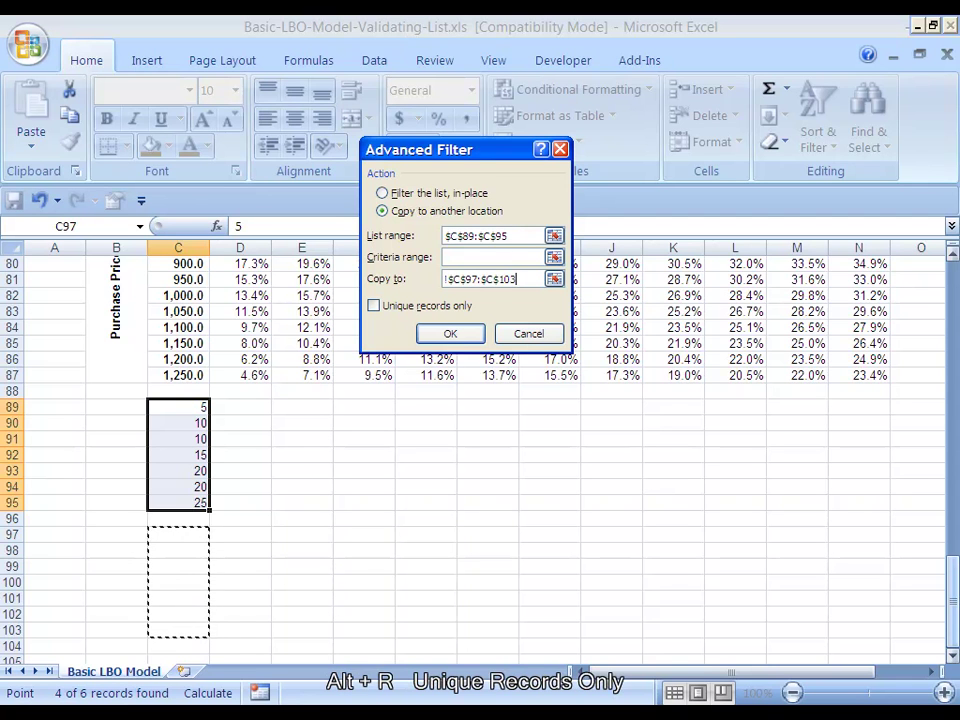
- Restrict the copied output to unique records only and run the Advanced Filter
{"action": "key", "text": "alt+r"}
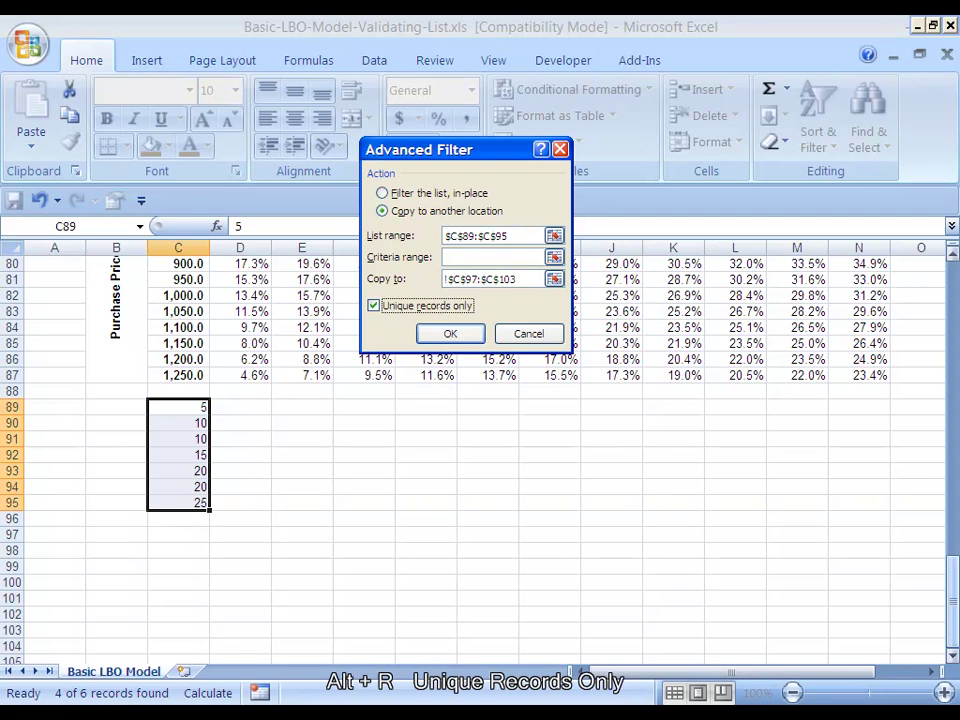
{"action": "left_click", "coordinate": [520, 279]}
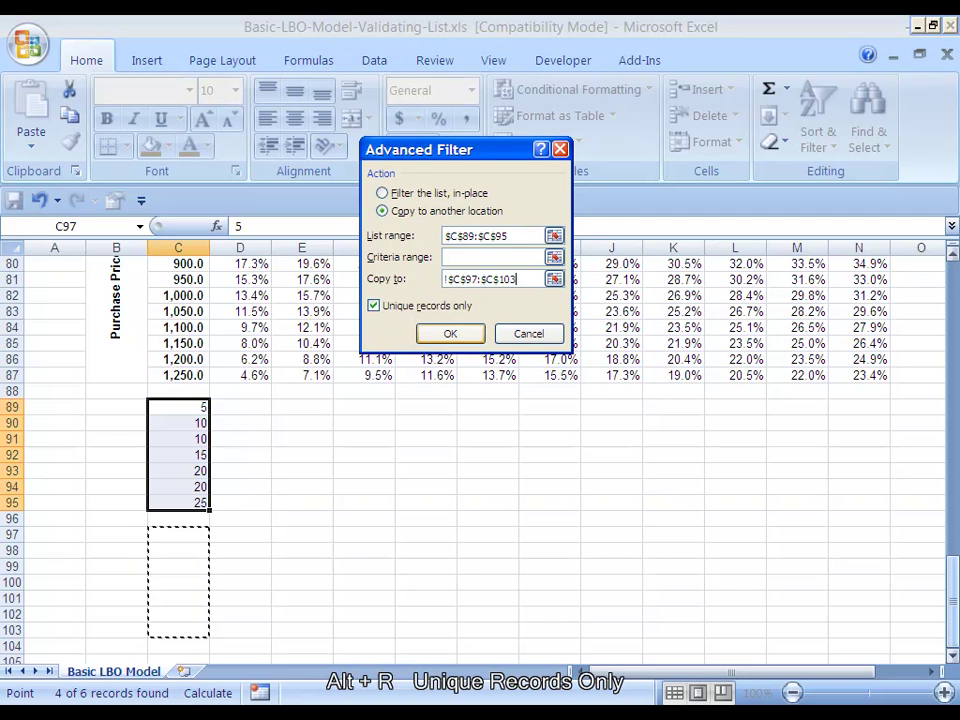
{"action": "key", "text": "Return"}
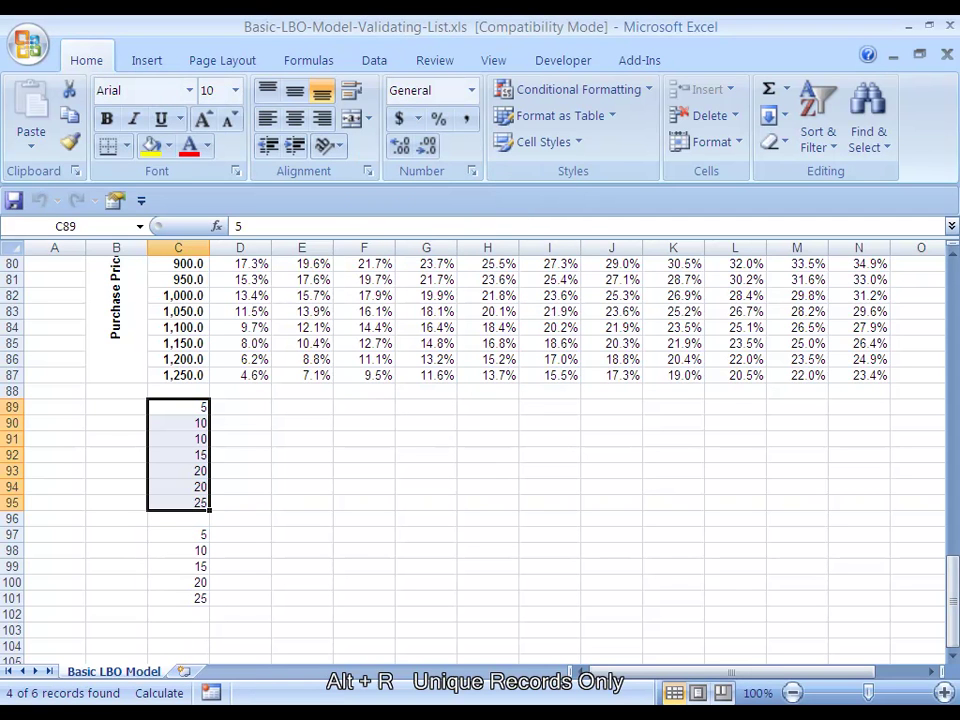
- Examine the copied unique list by selecting the entire rows 97 to 101
{"action": "left_click", "coordinate": [178, 535]}
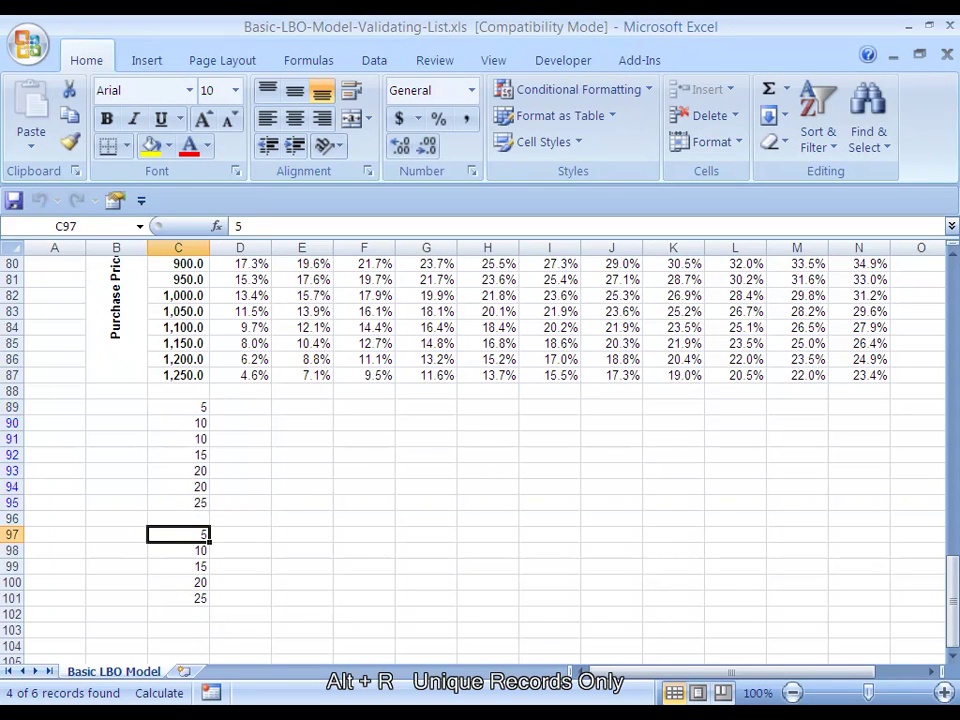
{"action": "left_click", "coordinate": [14, 535]}
{"action": "left_click_drag", "start_coordinate": [14, 543], "coordinate": [14, 600]}
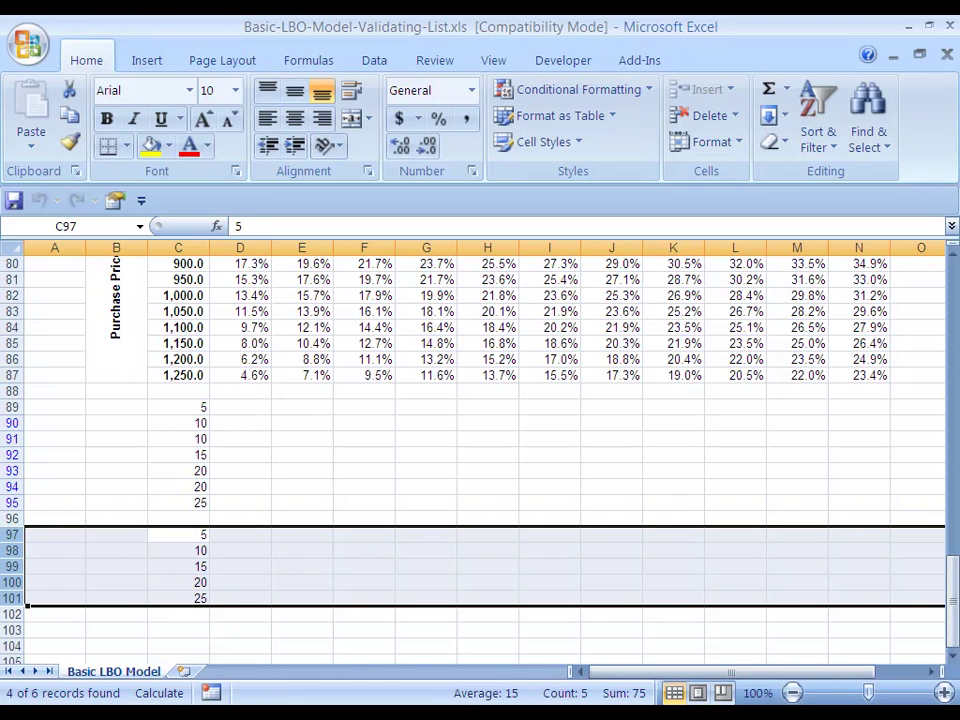
{"action": "key", "text": "Down"}
{"action": "key", "text": "Up"}
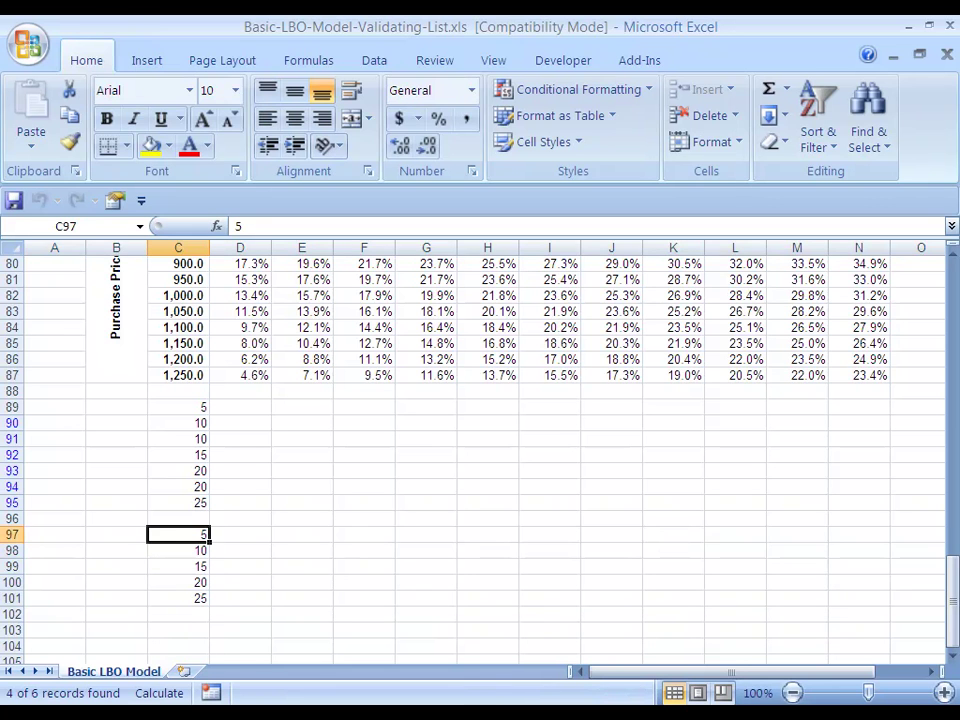
{"action": "key", "text": "shift+space"}
{"action": "key", "text": "shift+Down"}
{"action": "key", "text": "shift+Down"}
{"action": "left_click_drag", "start_coordinate": [26, 576], "coordinate": [26, 606]}
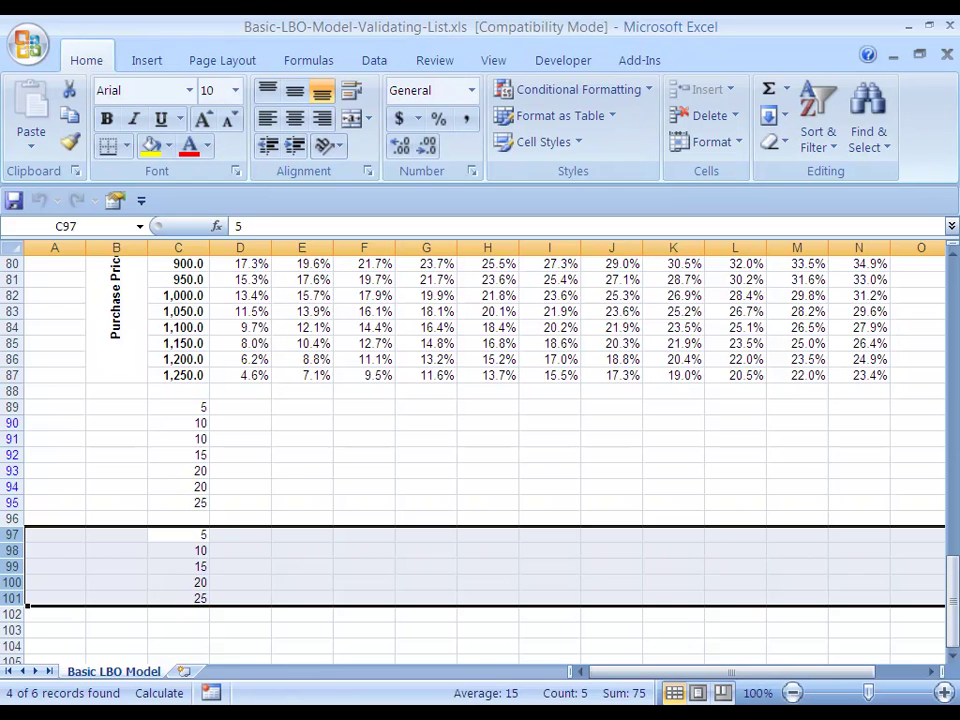
- Delete the entire rows 89 to 103 containing both the original and the copied lists
{"action": "key", "text": "Up"}
{"action": "key", "text": "Up"}
{"action": "key", "text": "Up"}
{"action": "key", "text": "Up"}
{"action": "key", "text": "Up"}
{"action": "key", "text": "Up"}
{"action": "key", "text": "Up"}
{"action": "key", "text": "Up"}
{"action": "left_click_drag", "start_coordinate": [12, 407], "coordinate": [12, 600]}
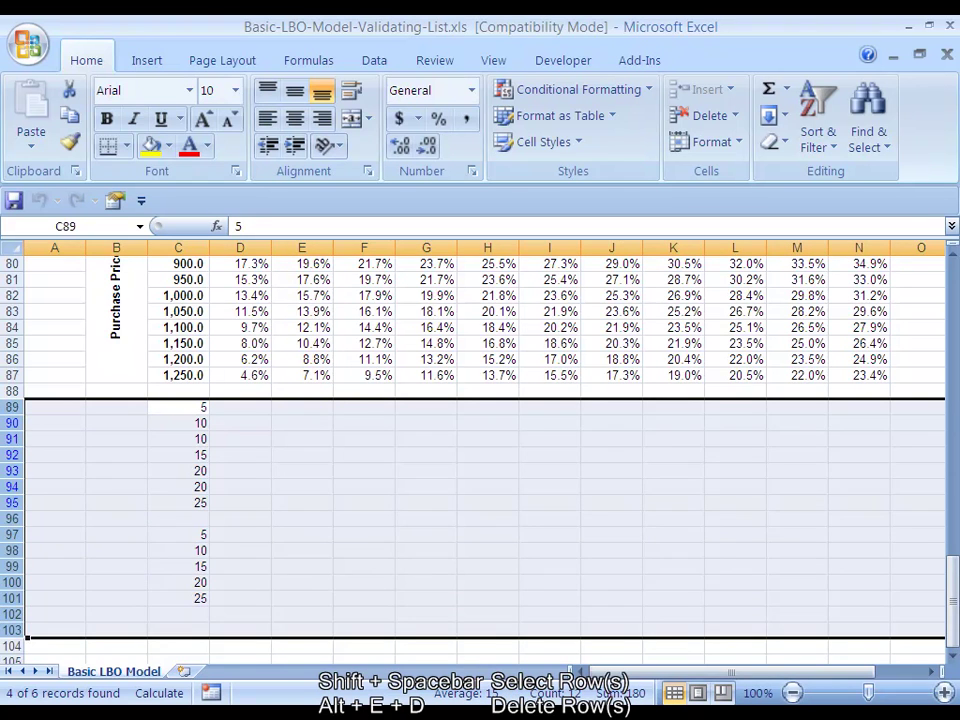
{"action": "key", "text": "alt+e"}
{"action": "key", "text": "d"}
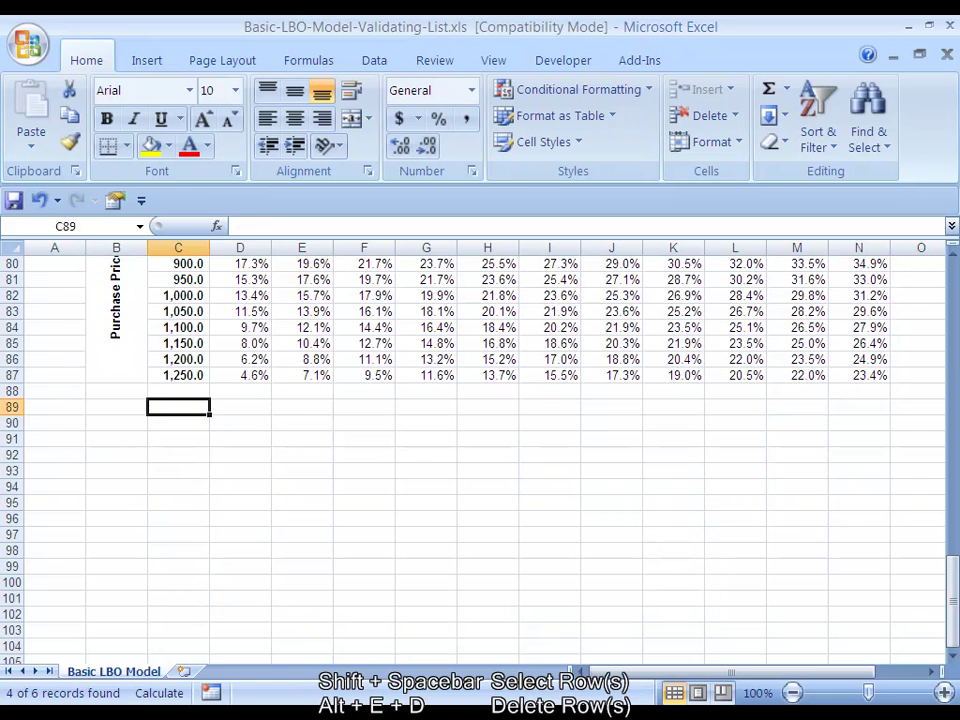
- Go back up to the model's assumptions and select the Scenario value in J21
{"action": "key", "text": "ctrl+Up"}
{"action": "key", "text": "ctrl+Up"}
{"action": "key", "text": "ctrl+Up"}
{"action": "key", "text": "ctrl+Up"}
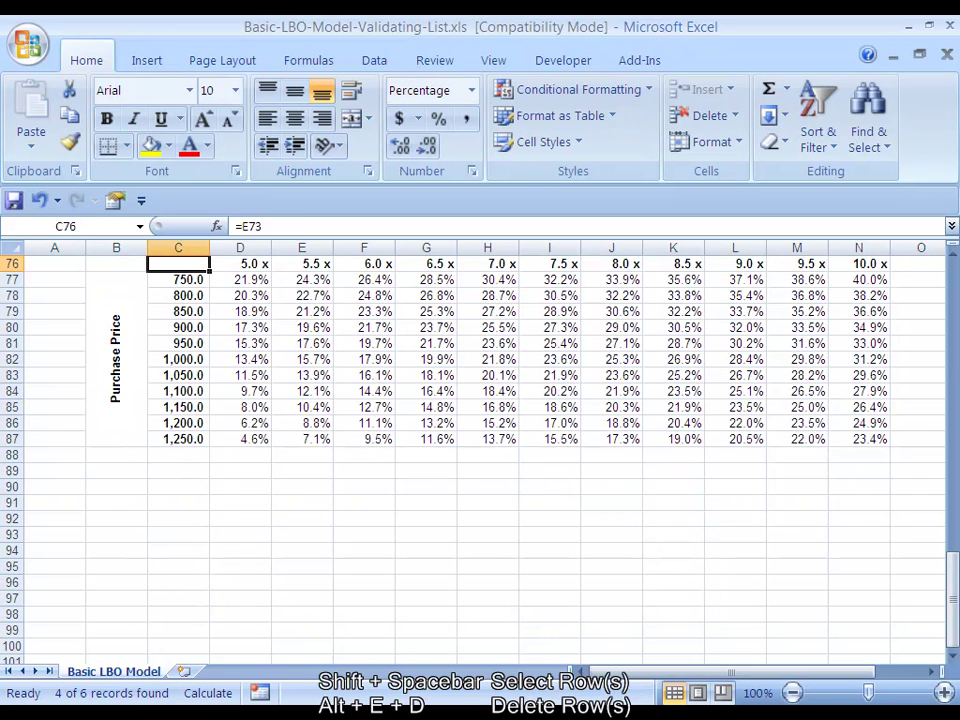
{"action": "key", "text": "Down"}
{"action": "key", "text": "Down"}
{"action": "key", "text": "ctrl+Down"}
{"action": "key", "text": "ctrl+Down"}
{"action": "key", "text": "Down"}
{"action": "key", "text": "Down"}
{"action": "key", "text": "Down"}
{"action": "key", "text": "Right"}
{"action": "key", "text": "Right"}
{"action": "key", "text": "Right"}
{"action": "key", "text": "Right"}
{"action": "key", "text": "Right"}
{"action": "key", "text": "Right"}
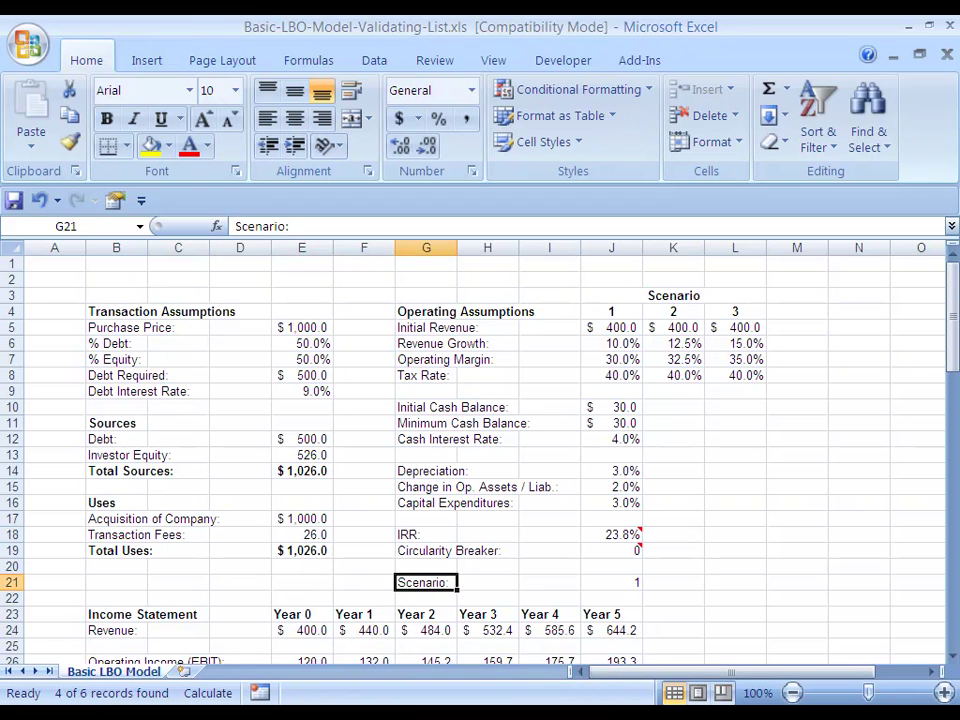
{"action": "key", "text": "Right"}
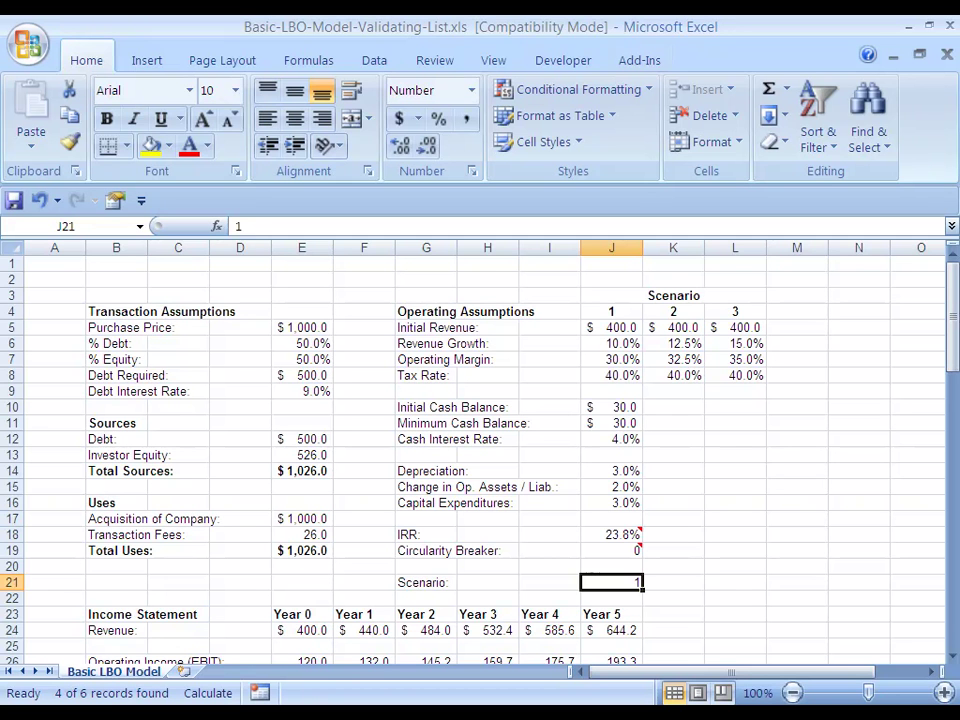
- Examine how the revenue formulas in row 24 depend on the Scenario value in J21 and the operating assumptions
{"action": "scroll", "coordinate": [480, 450], "scroll_direction": "down", "scroll_amount": 2}
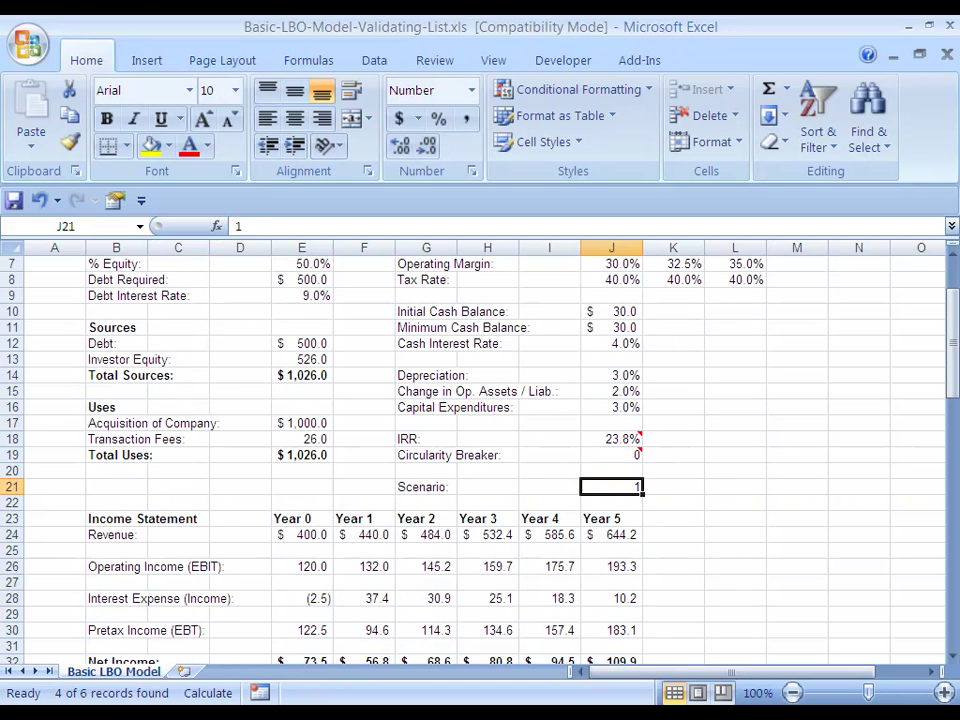
{"action": "key", "text": "Down"}
{"action": "key", "text": "Down"}
{"action": "key", "text": "Down"}
{"action": "key", "text": "Left"}
{"action": "key", "text": "Left"}
{"action": "key", "text": "Left"}
{"action": "key", "text": "Left"}
{"action": "key", "text": "Left"}
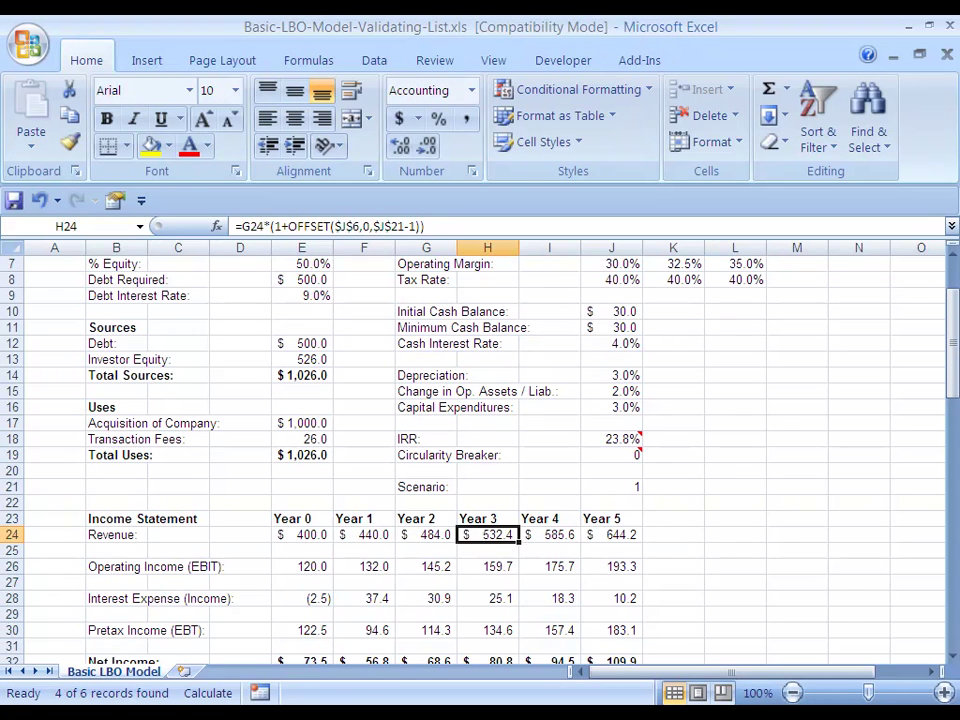
{"action": "key", "text": "Right"}
{"action": "key", "text": "Right"}
{"action": "key", "text": "Right"}
{"action": "key", "text": "Right"}
{"action": "key", "text": "Right"}
{"action": "key", "text": "Up"}
{"action": "key", "text": "Up"}
{"action": "key", "text": "Up"}
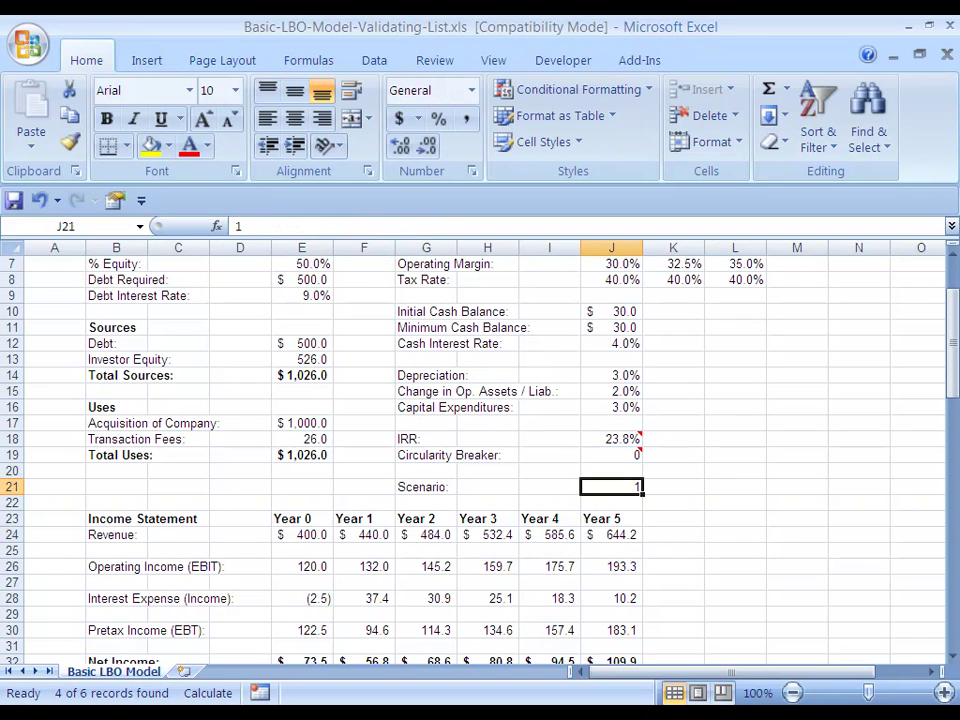
{"action": "scroll", "coordinate": [480, 450], "scroll_direction": "up", "scroll_amount": 2}
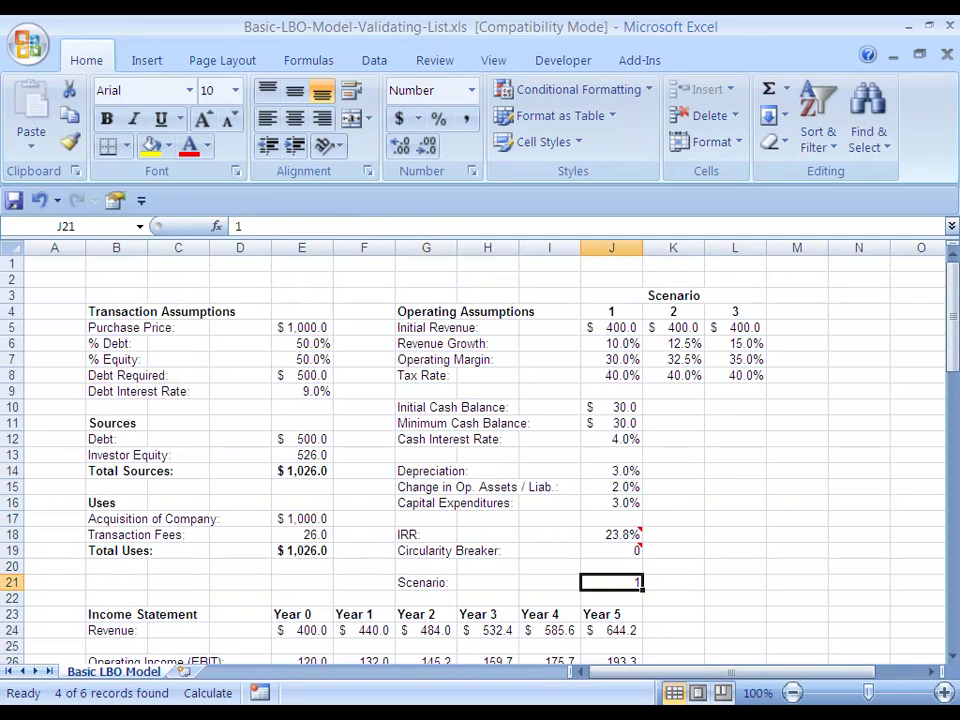
{"action": "scroll", "coordinate": [480, 450], "scroll_direction": "down", "scroll_amount": 2}
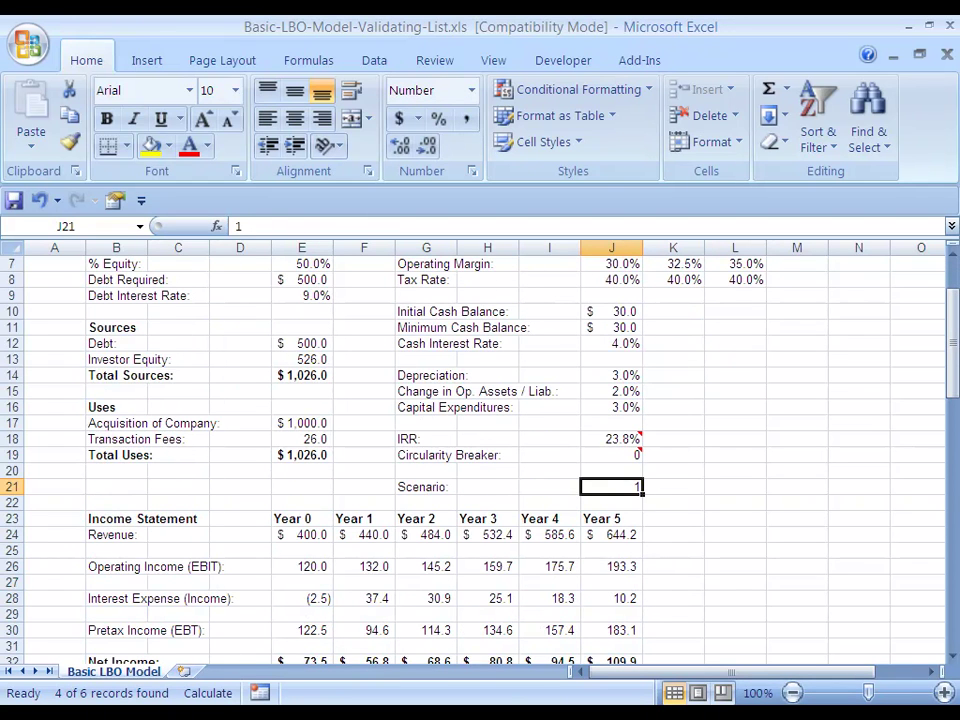
{"action": "scroll", "coordinate": [480, 450], "scroll_direction": "down", "scroll_amount": 1}
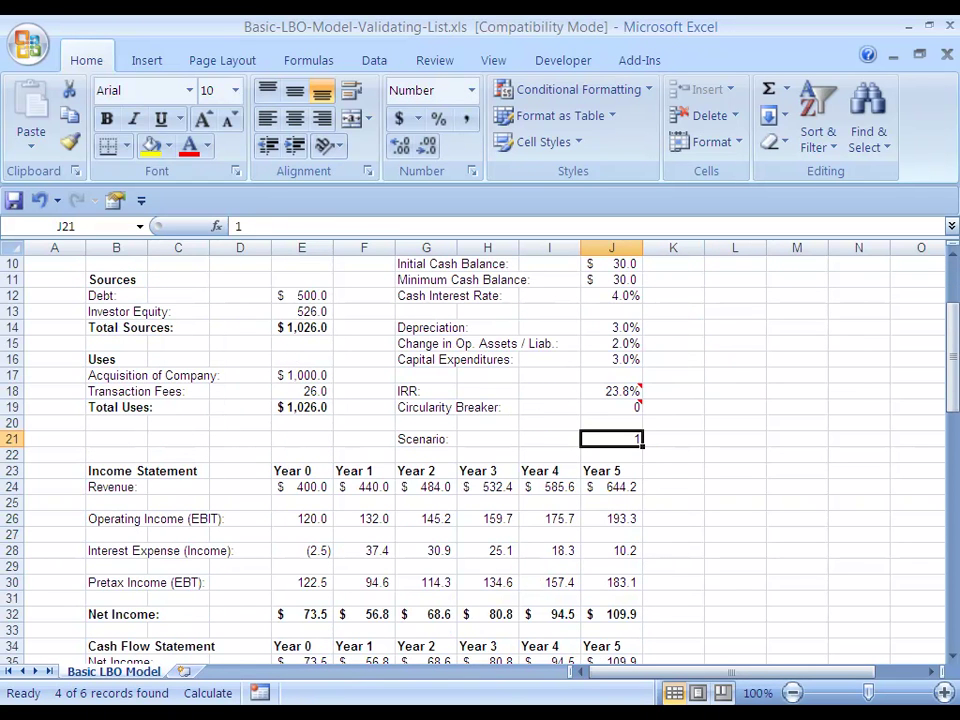
- Enter 4 as the Scenario value in J21 and examine its effect on the IRR and income statement
{"action": "key", "text": "Right"}
{"action": "key", "text": "Left"}
{"action": "type", "text": "4"}
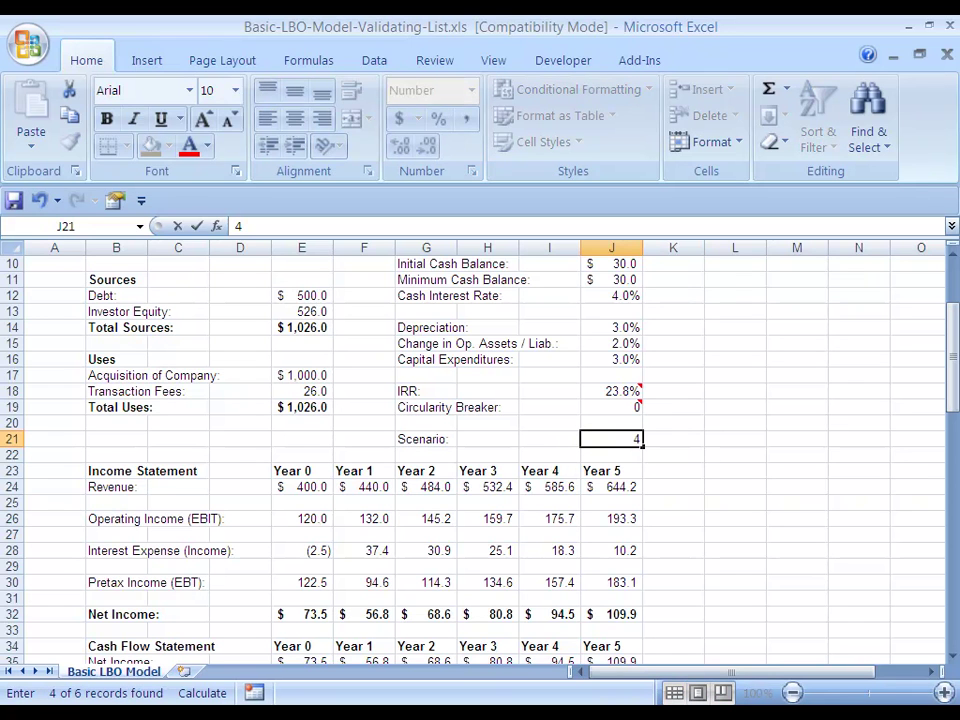
{"action": "key", "text": "ctrl+Return"}
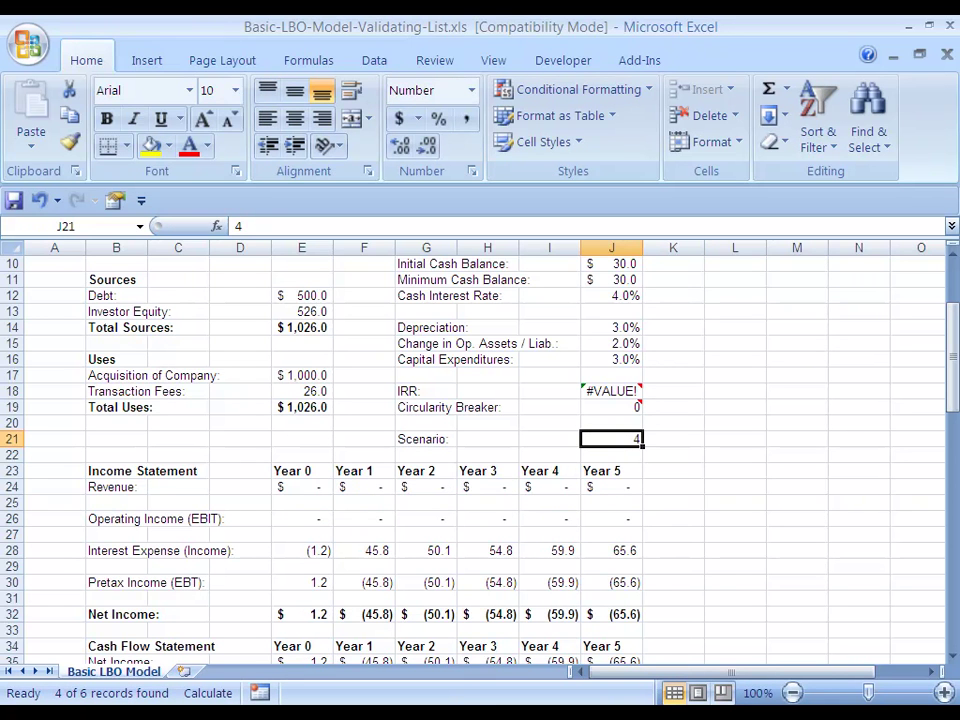
{"action": "scroll", "coordinate": [480, 450], "scroll_direction": "up", "scroll_amount": 3}
{"action": "scroll", "coordinate": [480, 450], "scroll_direction": "down", "scroll_amount": 3}
{"action": "scroll", "coordinate": [480, 450], "scroll_direction": "up", "scroll_amount": 3}
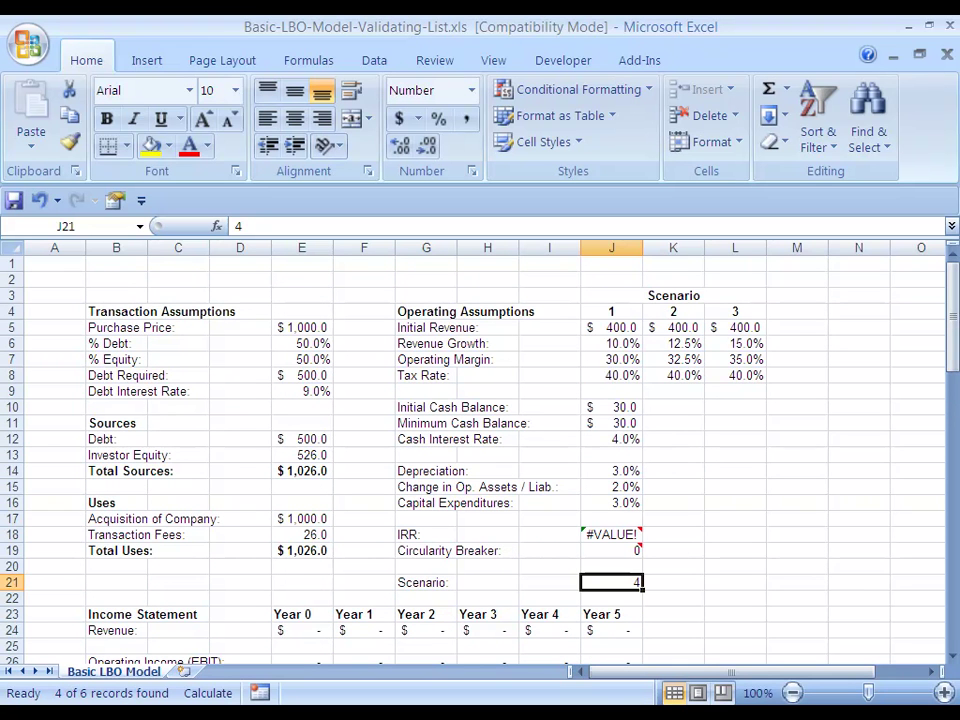
{"action": "scroll", "coordinate": [480, 450], "scroll_direction": "down", "scroll_amount": 2}
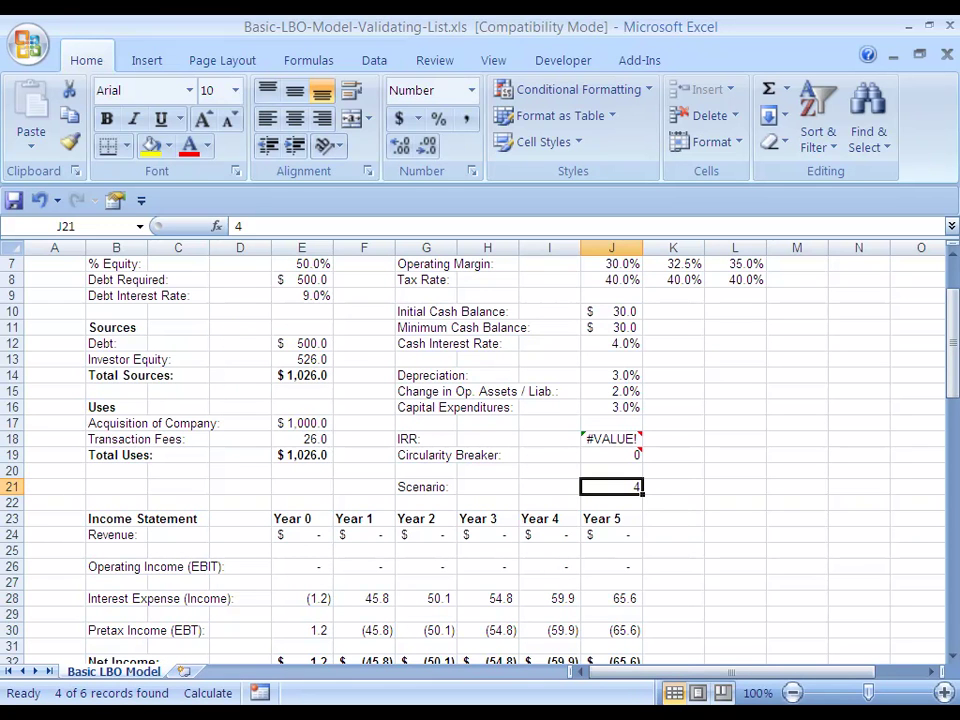
- Restore the Scenario value in J21 to 1 and go back up to the operating assumptions
{"action": "type", "text": "1"}
{"action": "key", "text": "Return"}
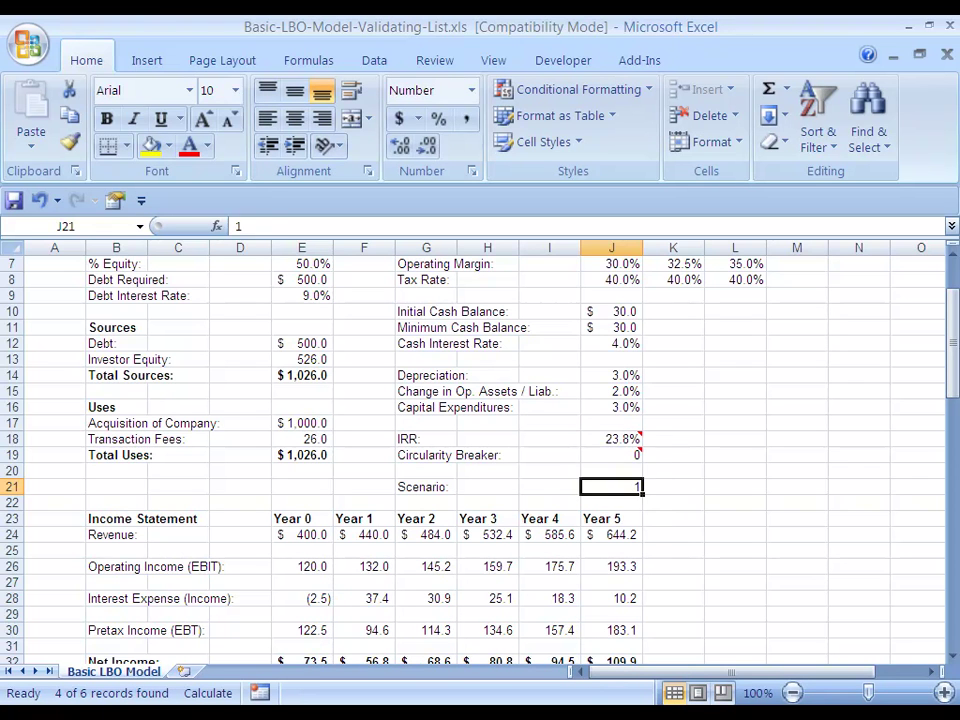
{"action": "key", "text": "Up"}
{"action": "key", "text": "Up"}
{"action": "key", "text": "Up"}
{"action": "key", "text": "Down"}
{"action": "key", "text": "Down"}
{"action": "key", "text": "Down"}
{"action": "scroll", "coordinate": [480, 450], "scroll_direction": "up", "scroll_amount": 2}
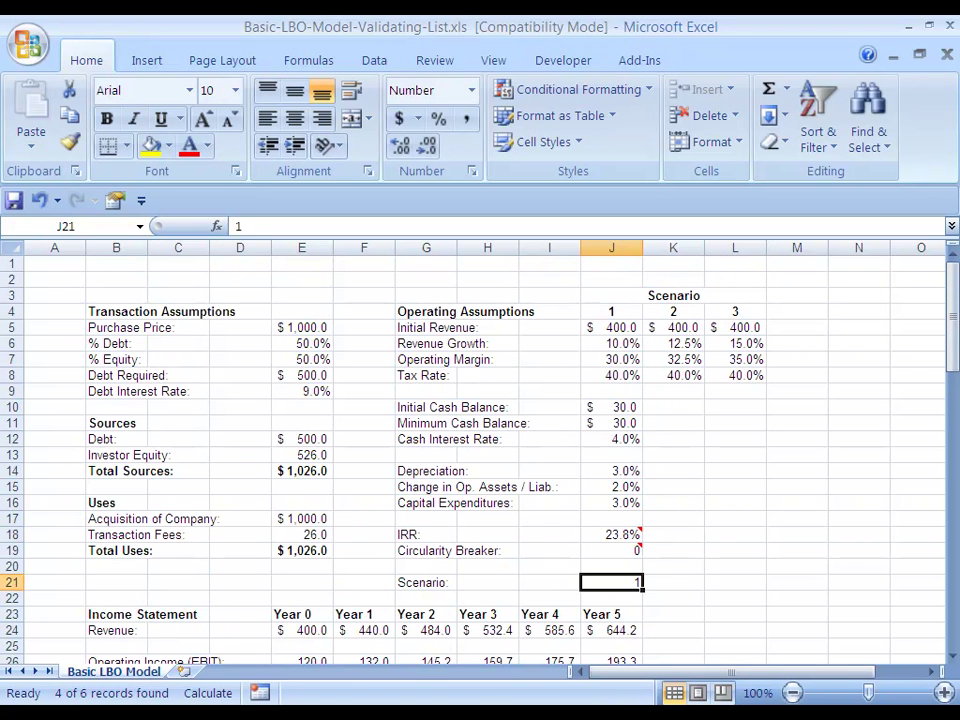
- Start a data validation rule for Scenario cell J21, review the allowed value types and choose Whole number
{"action": "key", "text": "alt+d"}
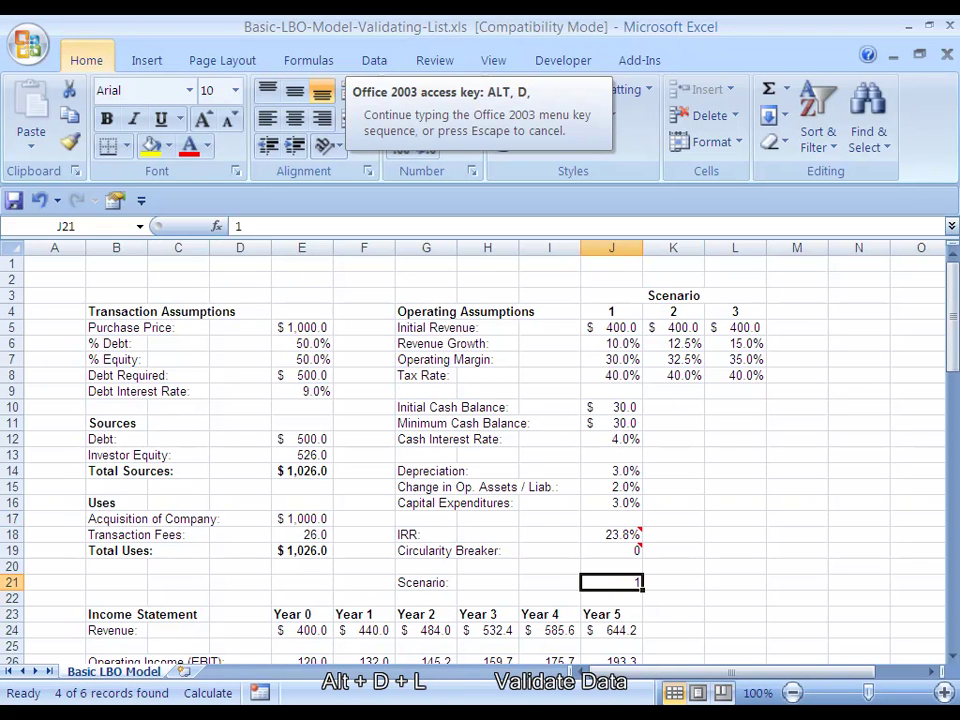
{"action": "key", "text": "l"}
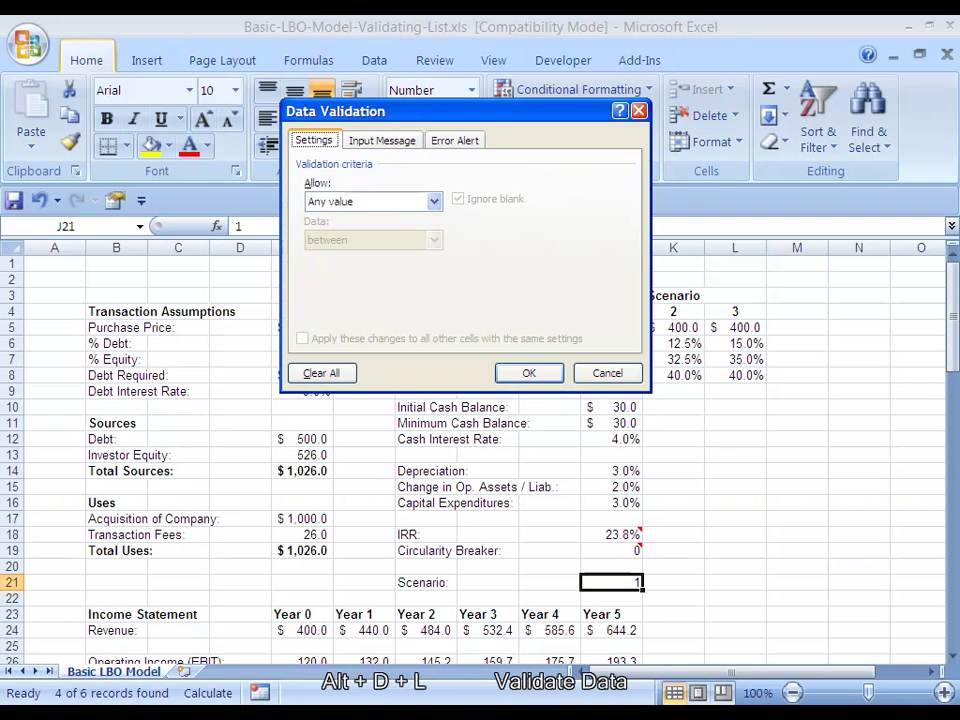
{"action": "left_click_drag", "start_coordinate": [460, 111], "coordinate": [449, 239]}
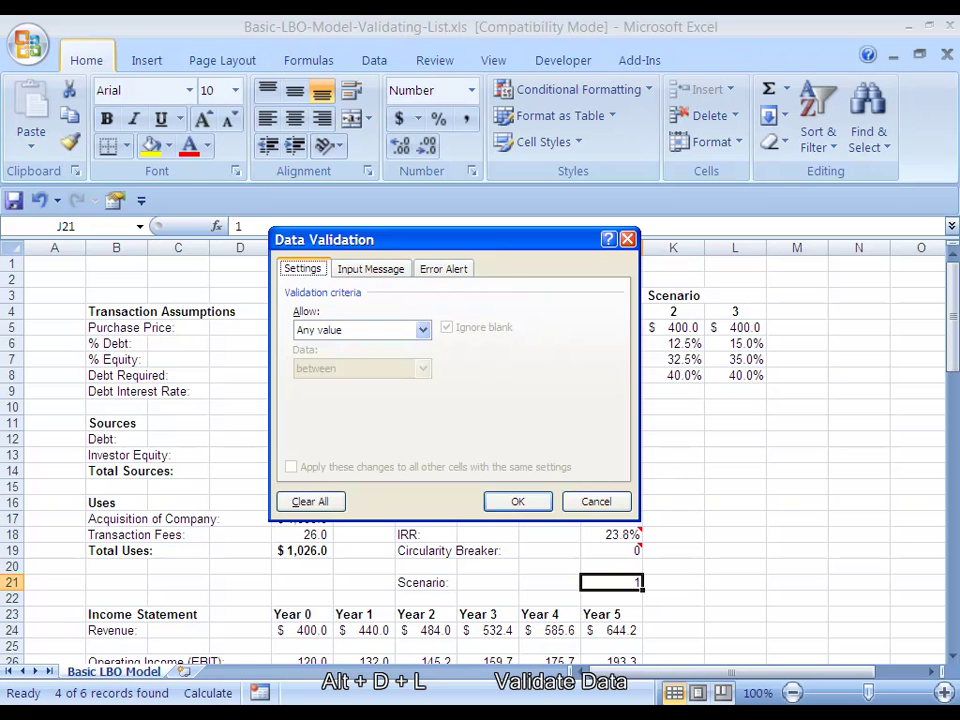
{"action": "key", "text": "alt+a"}
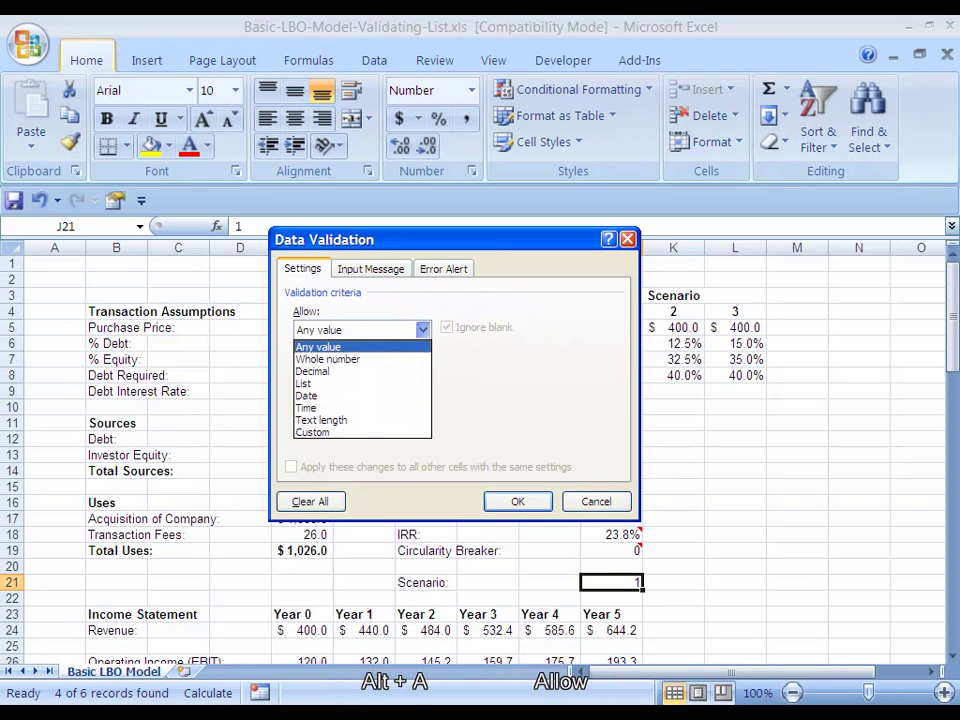
{"action": "key", "text": "Down"}
{"action": "key", "text": "Down"}
{"action": "key", "text": "Up"}
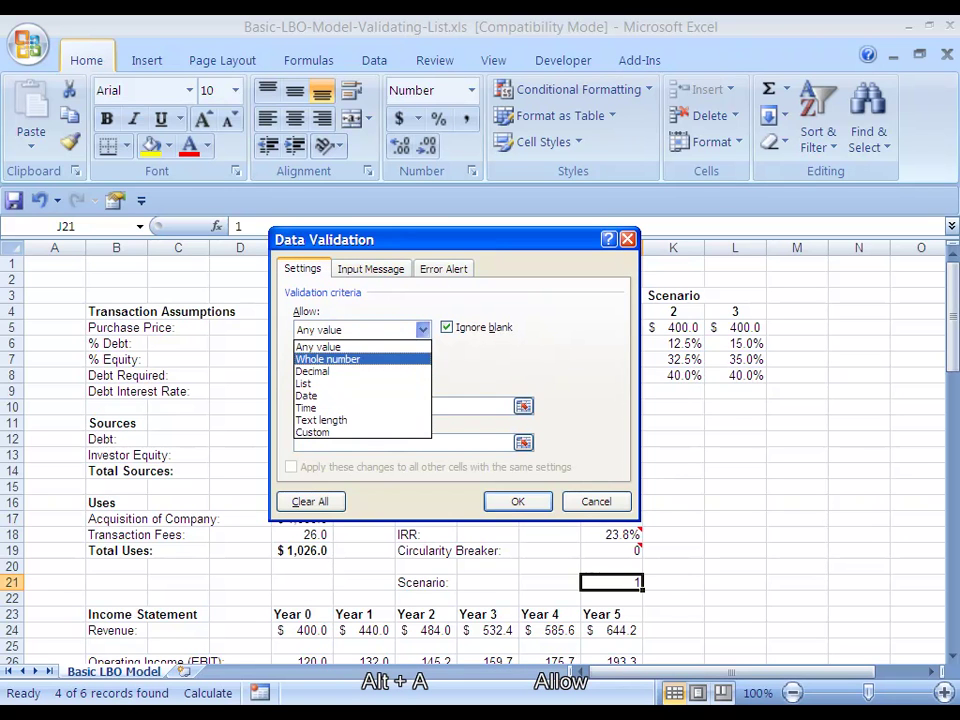
{"action": "key", "text": "Down"}
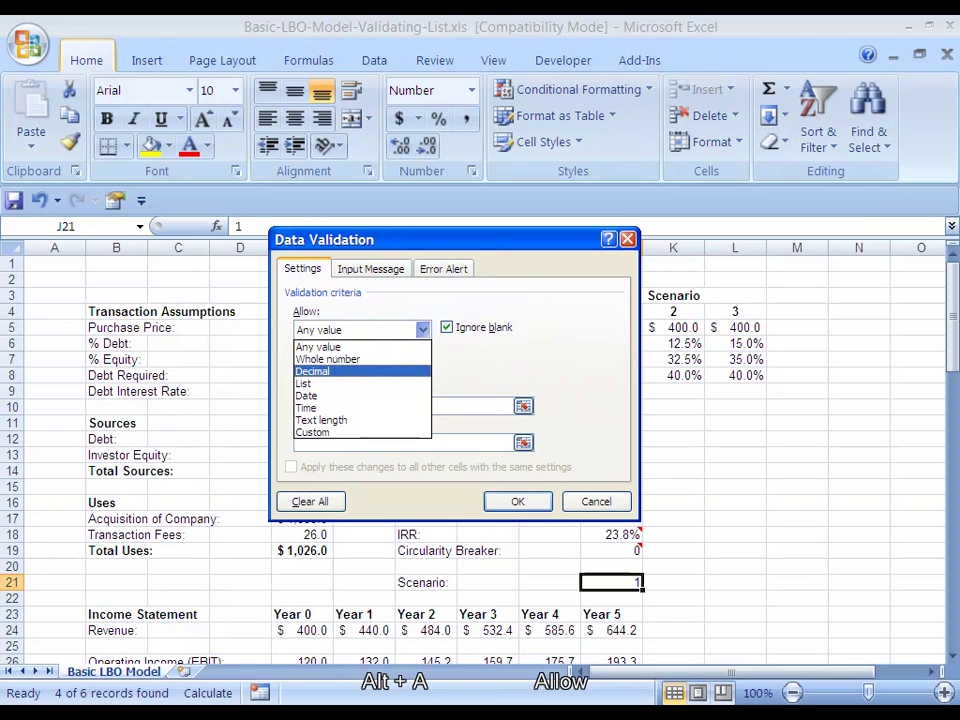
{"action": "key", "text": "Up"}
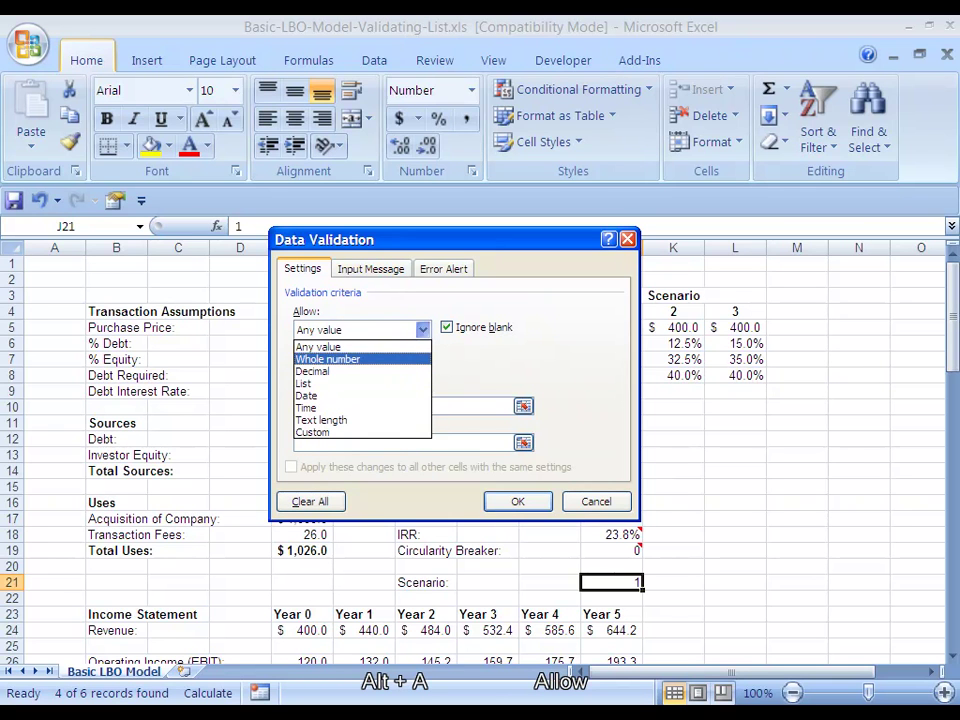
{"action": "key", "text": "Down"}
{"action": "key", "text": "Down"}
{"action": "key", "text": "Down"}
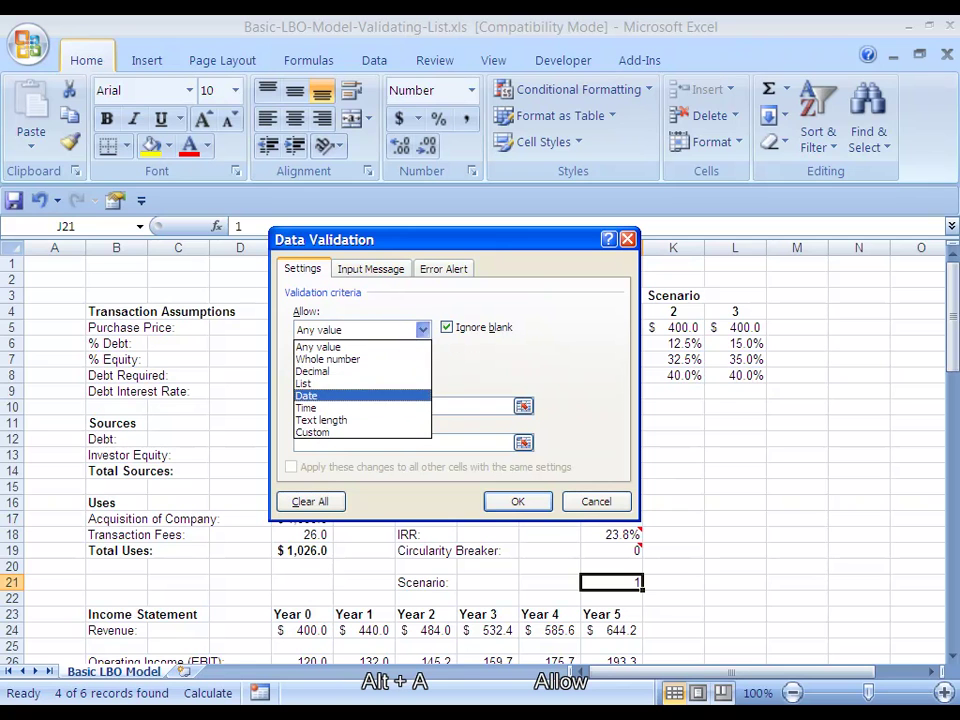
{"action": "key", "text": "Down"}
{"action": "key", "text": "Up"}
{"action": "key", "text": "Down"}
{"action": "key", "text": "Down"}
{"action": "key", "text": "Down"}
{"action": "key", "text": "Up"}
{"action": "key", "text": "Up"}
{"action": "key", "text": "Up"}
{"action": "key", "text": "Up"}
{"action": "key", "text": "Up"}
{"action": "key", "text": "Up"}
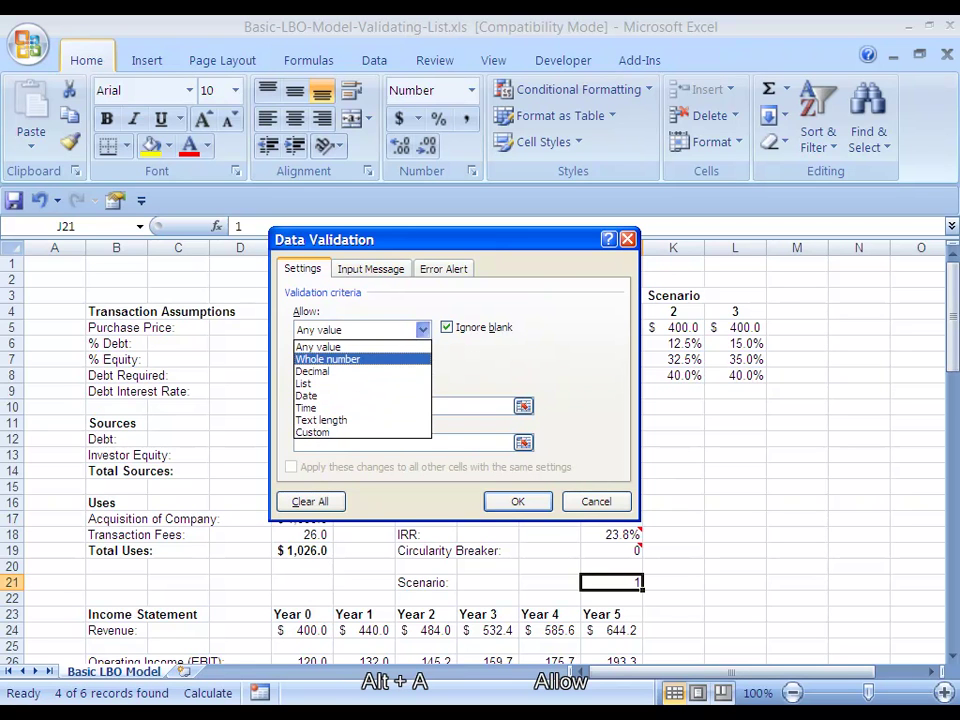
{"action": "key", "text": "Return"}
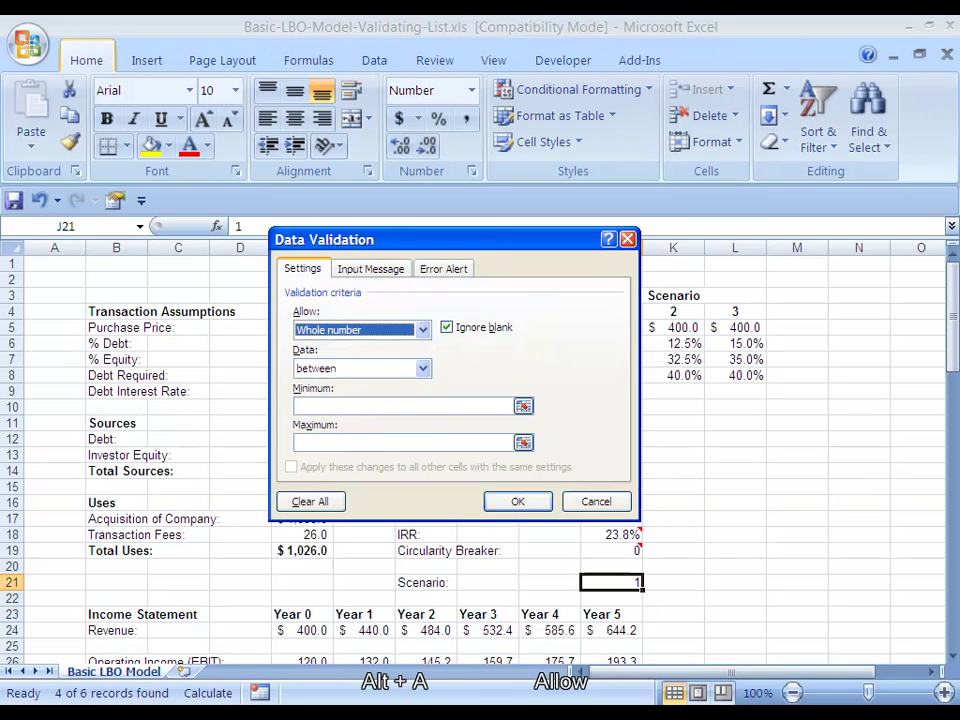
- Review the comparison conditions of the validation rule and choose between
{"action": "key", "text": "Tab"}
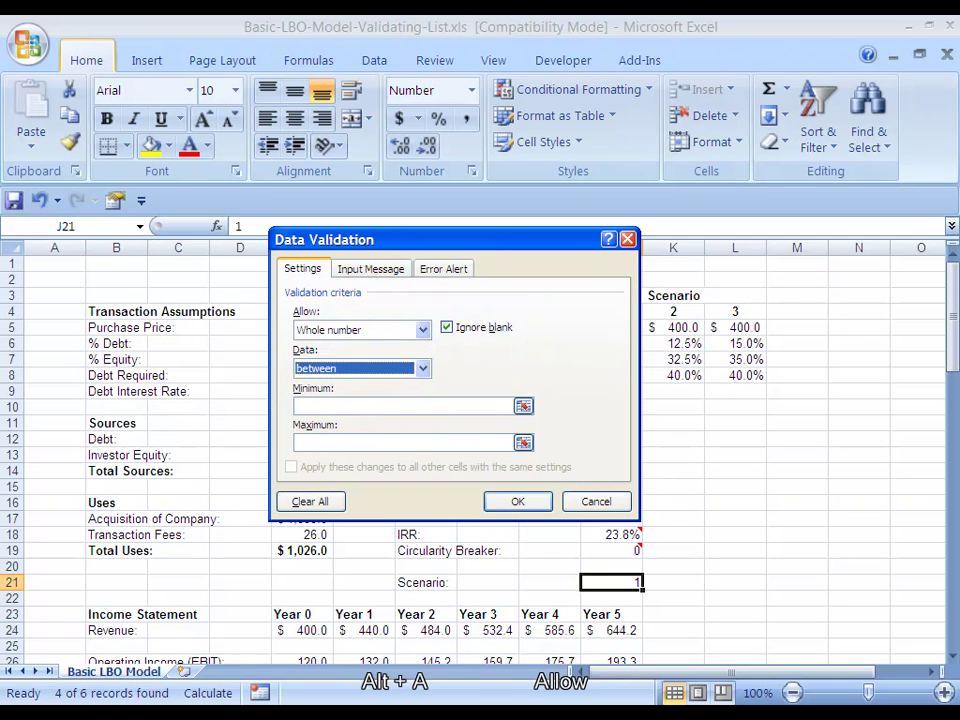
{"action": "key", "text": "alt+Down"}
{"action": "key", "text": "Down"}
{"action": "key", "text": "Down"}
{"action": "key", "text": "Down"}
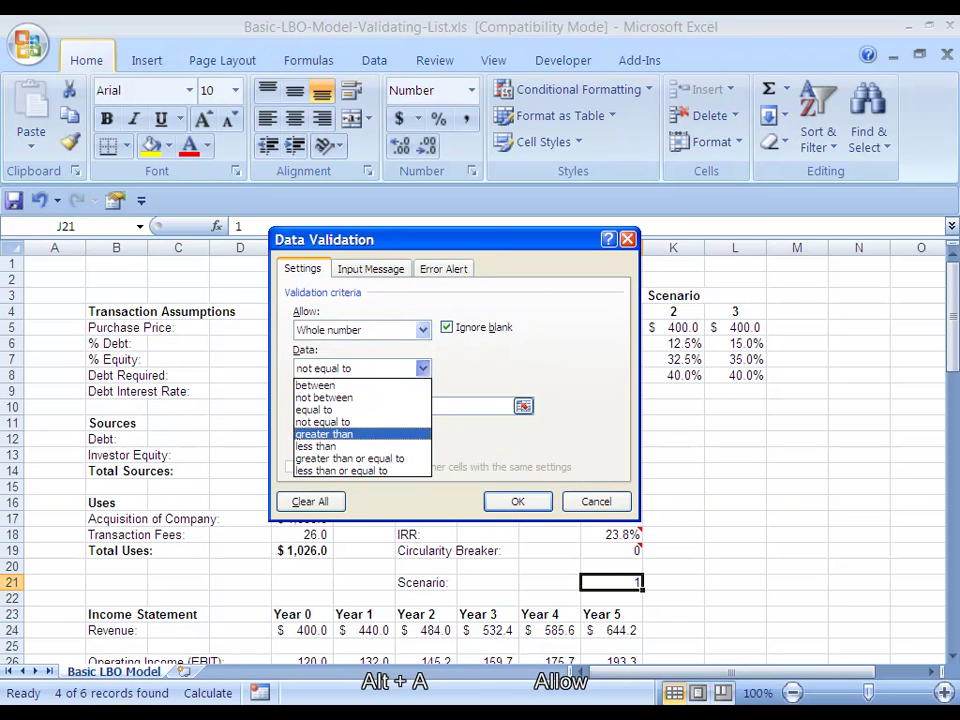
{"action": "key", "text": "Up"}
{"action": "key", "text": "Up"}
{"action": "key", "text": "Up"}
{"action": "key", "text": "Down"}
{"action": "key", "text": "Down"}
{"action": "key", "text": "Down"}
{"action": "key", "text": "Down"}
{"action": "key", "text": "Down"}
{"action": "key", "text": "Down"}
{"action": "key", "text": "Down"}
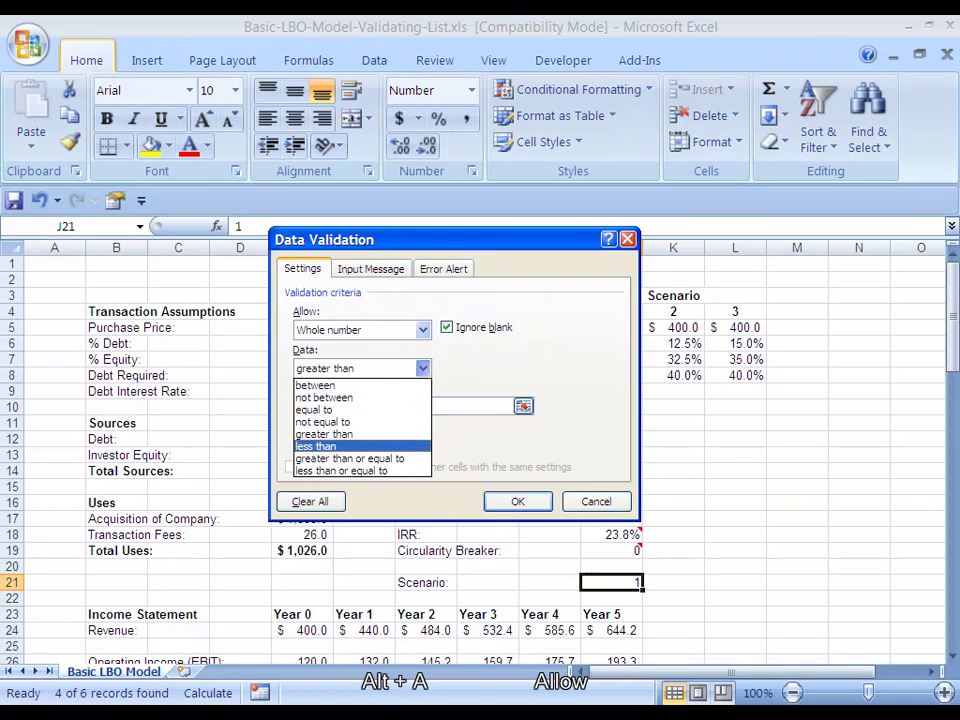
{"action": "key", "text": "Up"}
{"action": "key", "text": "Up"}
{"action": "key", "text": "Up"}
{"action": "key", "text": "Up"}
{"action": "key", "text": "Up"}
{"action": "key", "text": "Up"}
{"action": "key", "text": "Up"}
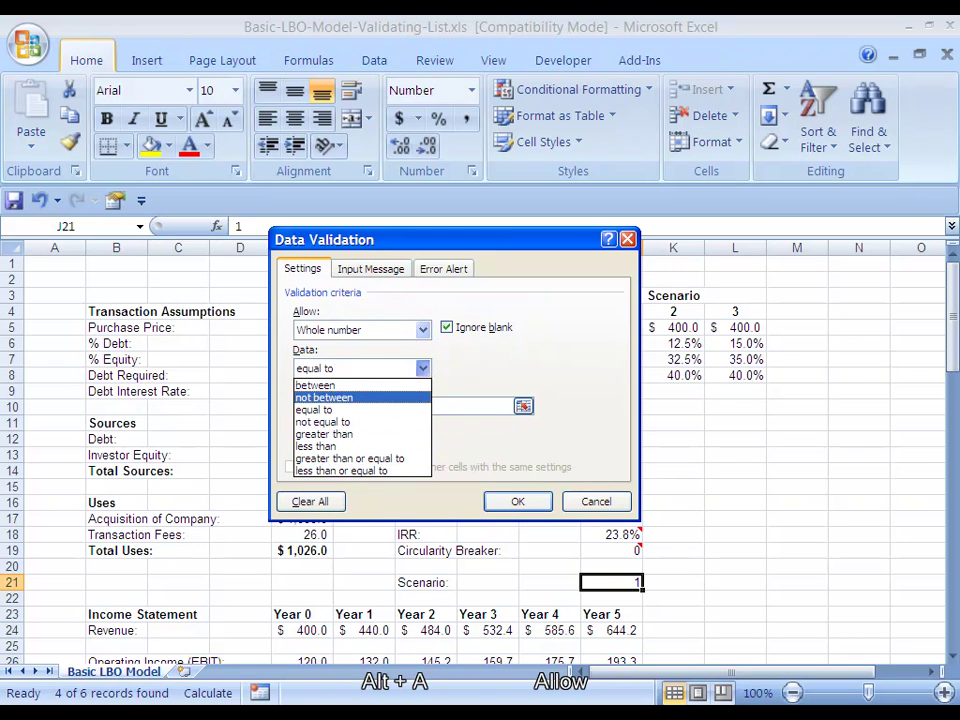
{"action": "key", "text": "Return"}
- Set the validation minimum to 1 and maximum to 3, and apply the rule to J21
{"action": "key", "text": "Tab"}
{"action": "type", "text": "1"}
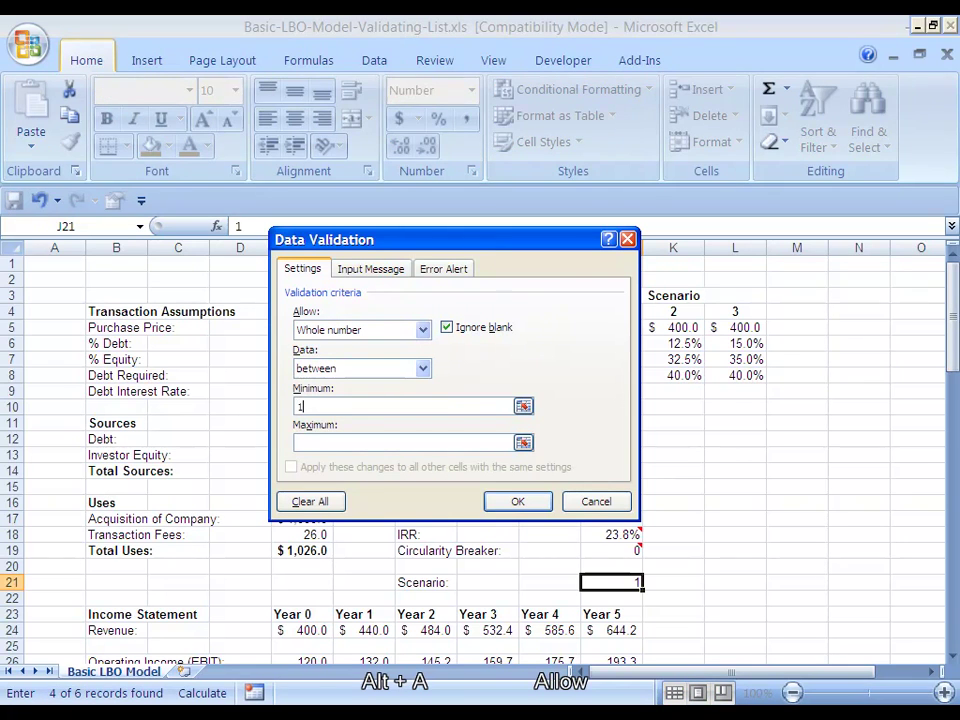
{"action": "key", "text": "Tab"}
{"action": "type", "text": "3"}
{"action": "key", "text": "Return"}
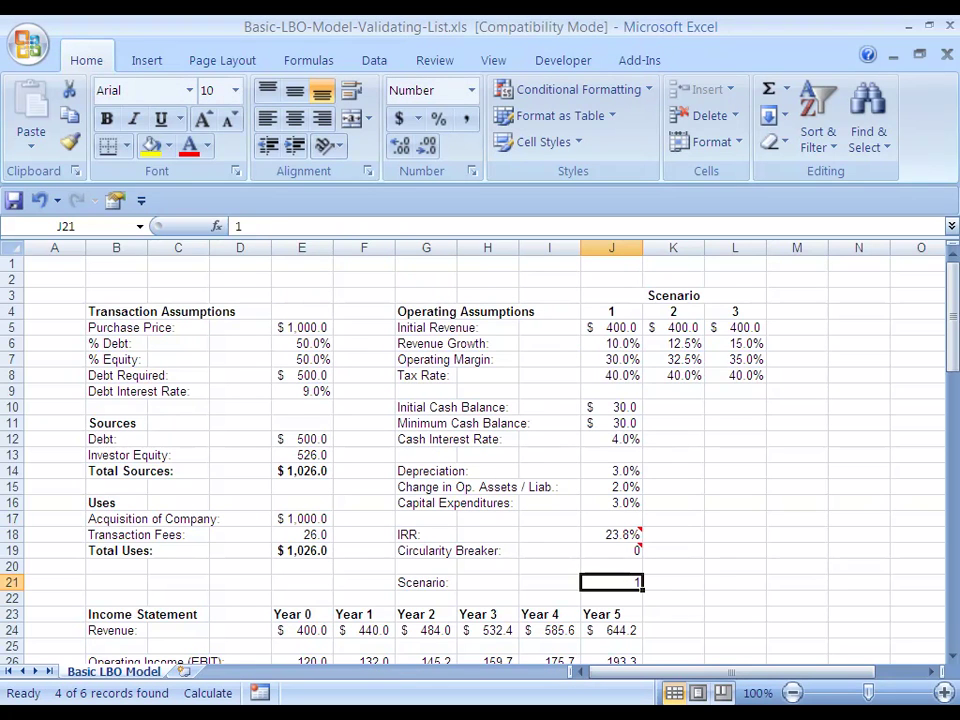
- Test the validation by trying 4 as the Scenario value in J21, and retry with 1
{"action": "type", "text": "4"}
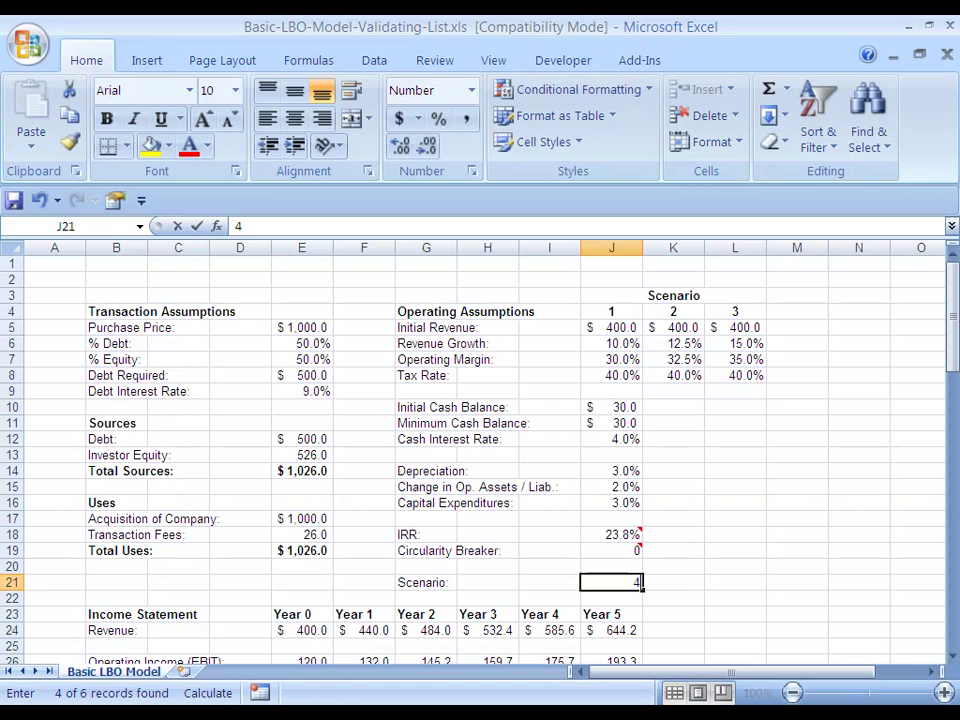
{"action": "key", "text": "Return"}
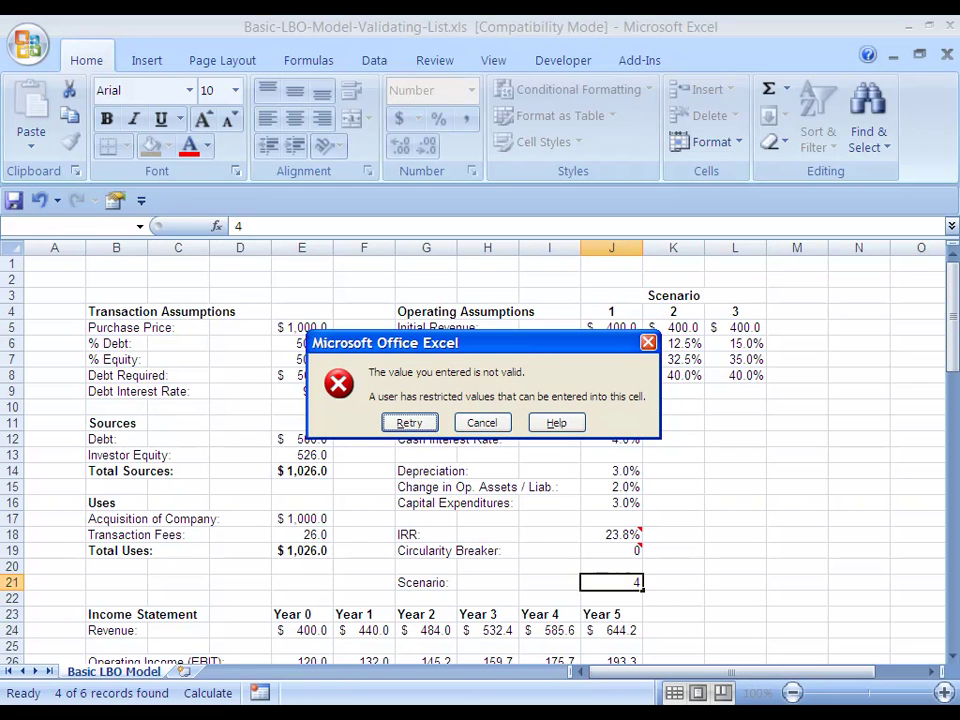
{"action": "key", "text": "Return"}
{"action": "type", "text": "1"}
{"action": "key", "text": "Return"}
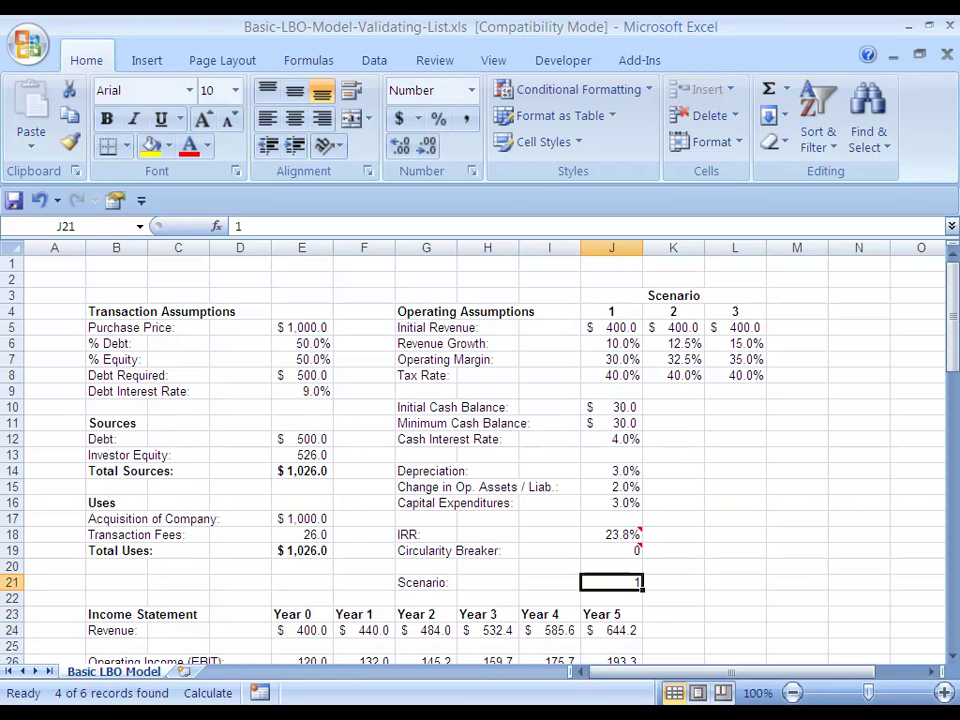
- Test the other permitted Scenario values in J21 by entering 2 and finally 3
{"action": "type", "text": "2"}
{"action": "key", "text": "Return"}
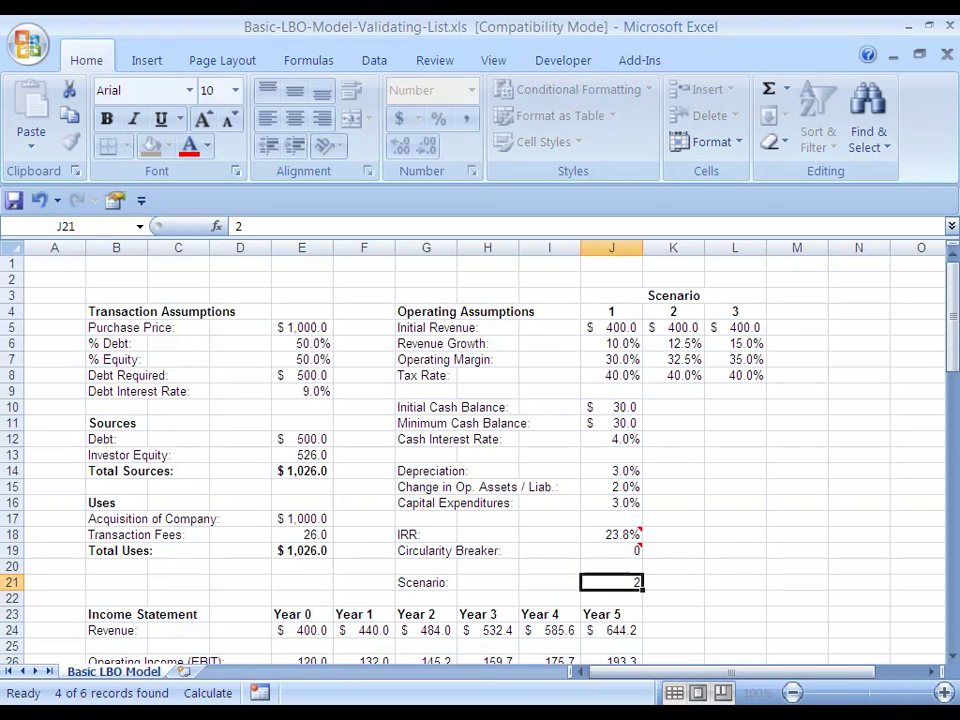
{"action": "type", "text": "3"}
{"action": "key", "text": "Return"}
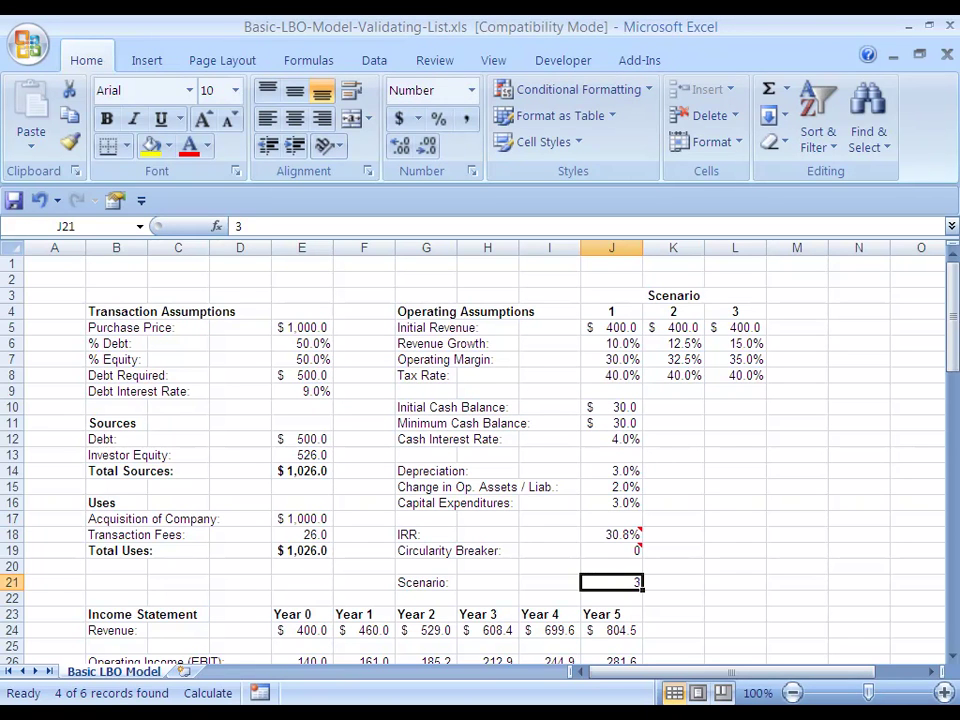
- Try 2.5 and 0 as Scenario values in J21, cancelling each entry
{"action": "type", "text": "2.5"}
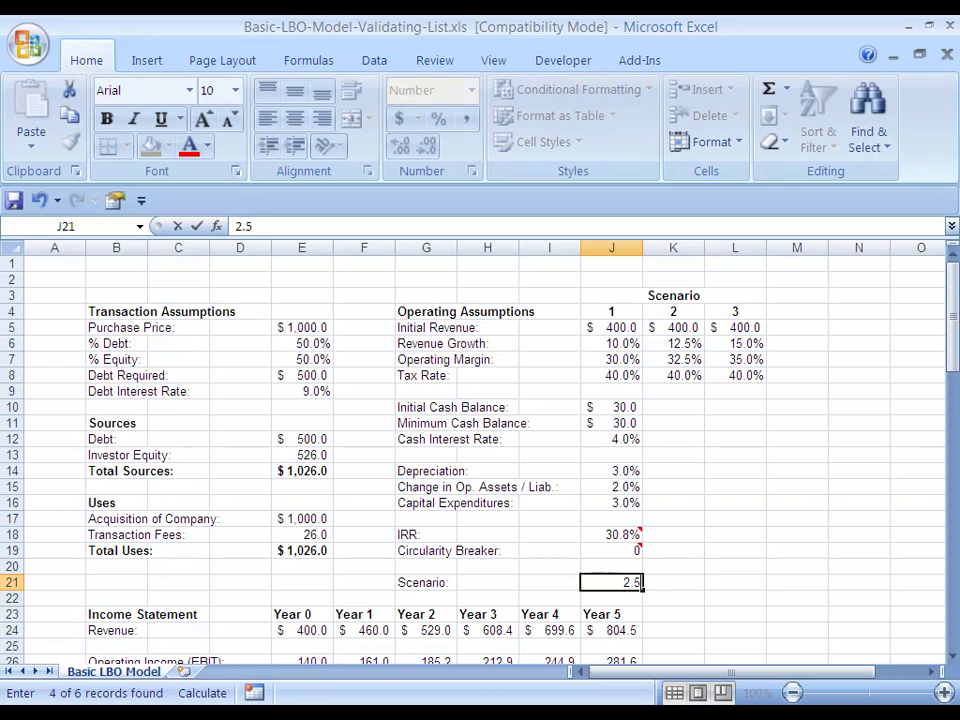
{"action": "key", "text": "Return"}
{"action": "key", "text": "Tab"}
{"action": "key", "text": "Return"}
{"action": "type", "text": "0"}
{"action": "key", "text": "Return"}
{"action": "key", "text": "Tab"}
{"action": "key", "text": "Return"}
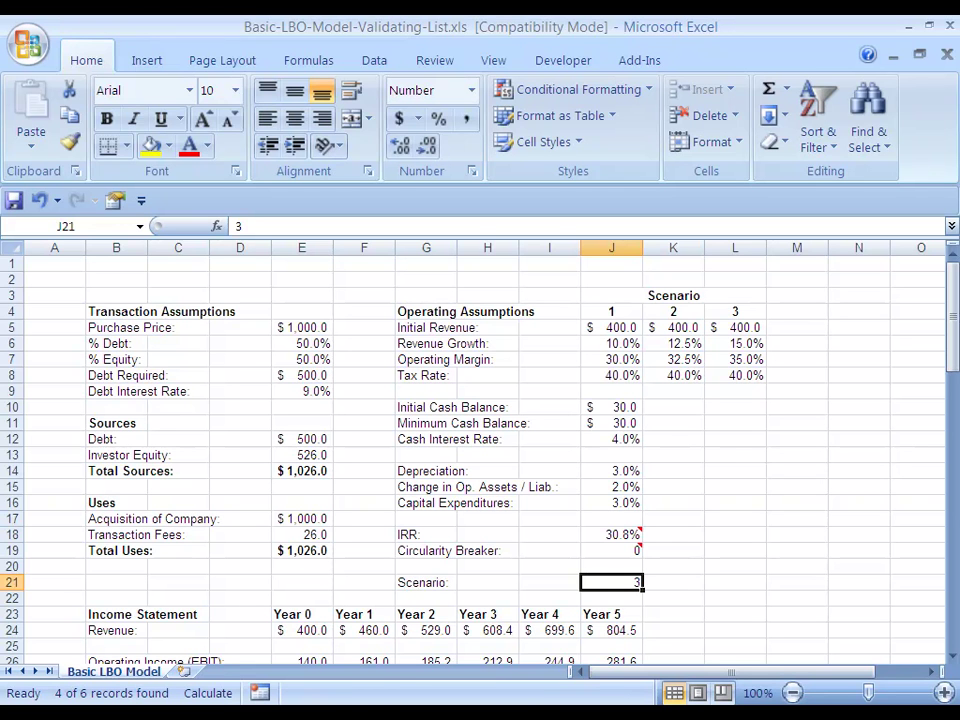
- Reopen the validation rule of J21 and try linking its minimum to the scenario number in J4
{"action": "key", "text": "alt+d"}
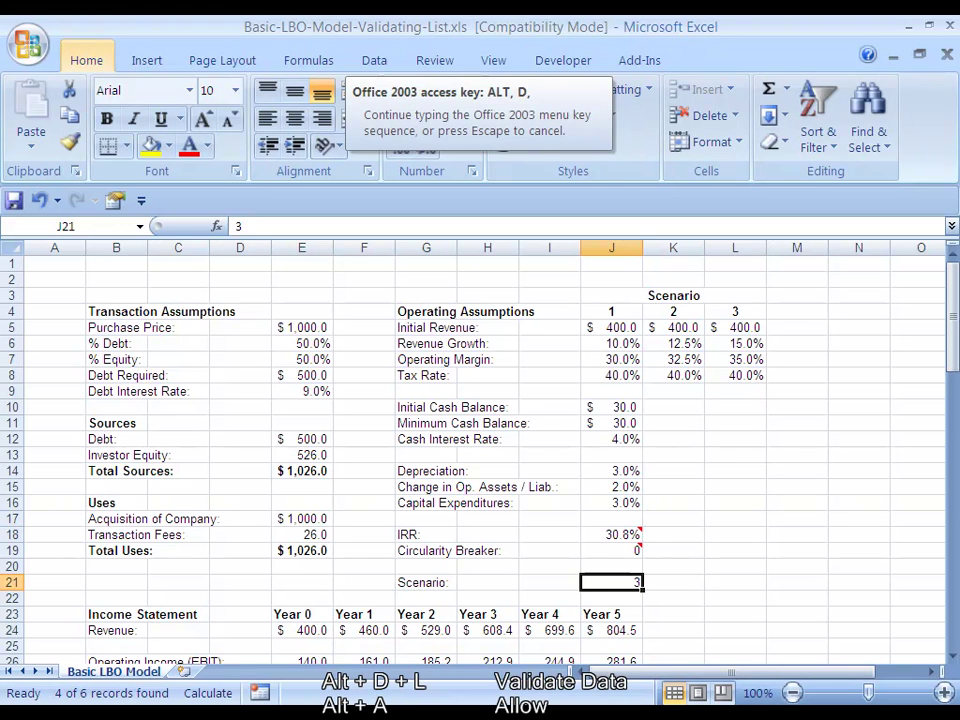
{"action": "key", "text": "l"}
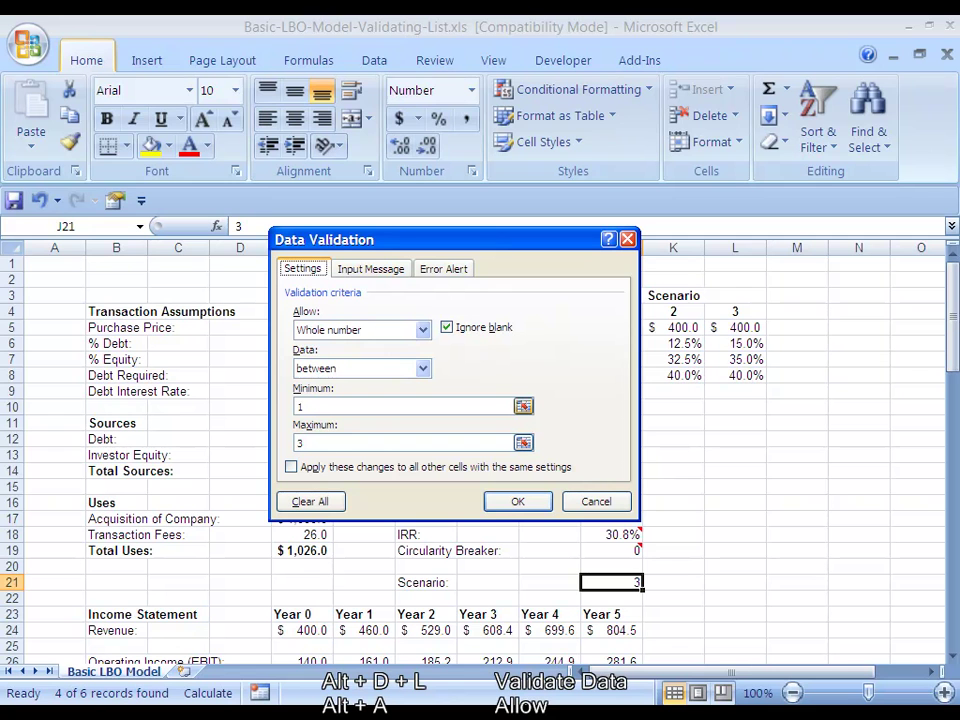
{"action": "type", "text": "="}
{"action": "left_click", "coordinate": [640, 311]}
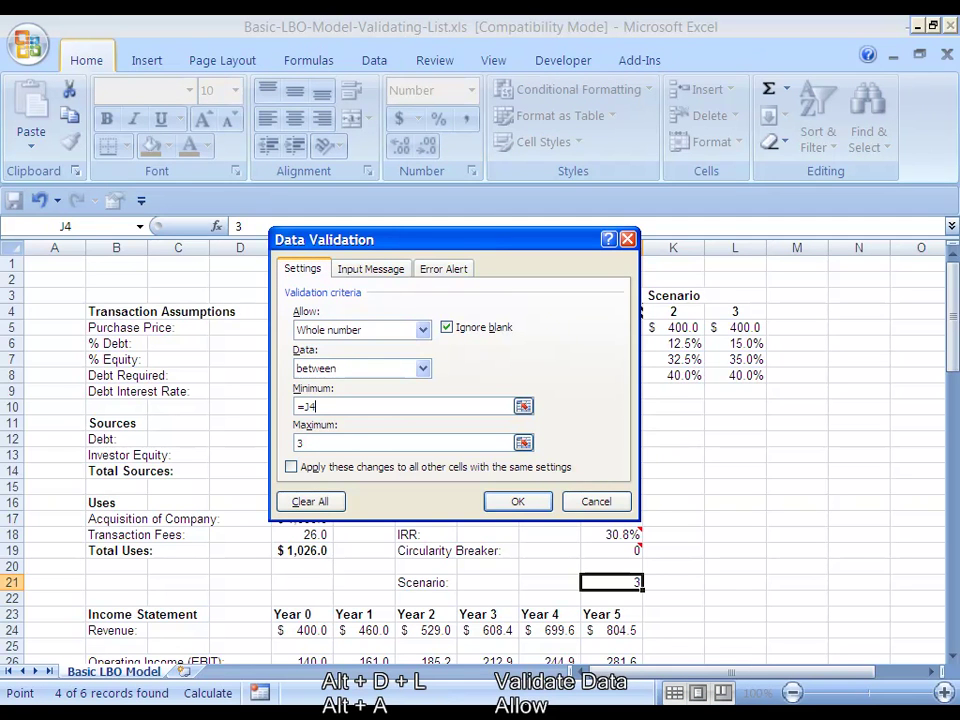
{"action": "left_click_drag", "start_coordinate": [400, 239], "coordinate": [190, 222]}
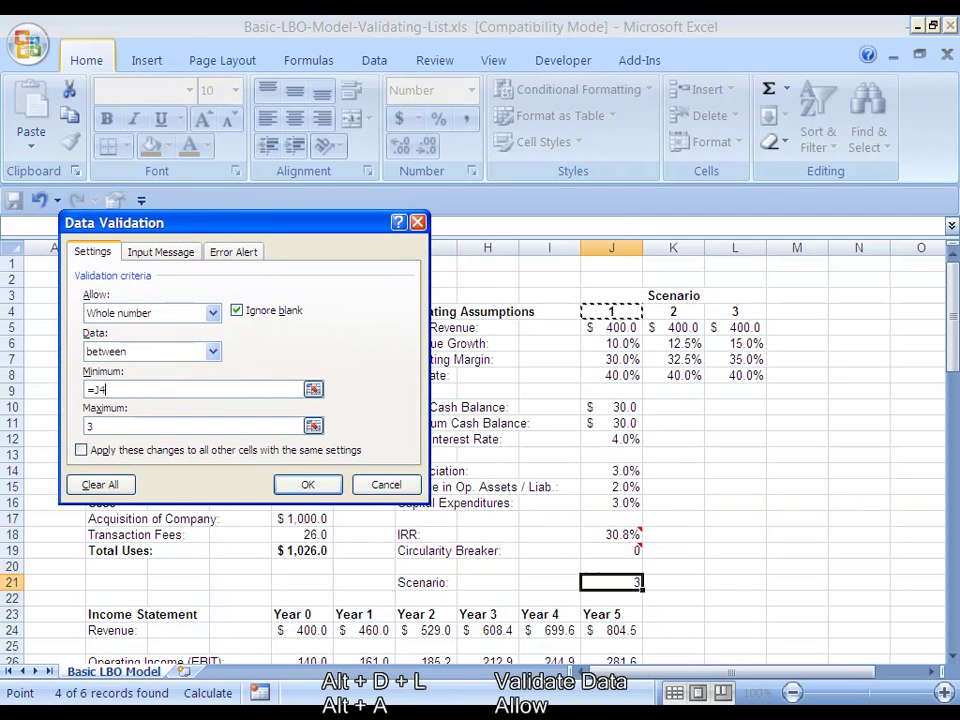
{"action": "key", "text": "Right"}
{"action": "key", "text": "Right"}
{"action": "key", "text": "Return"}
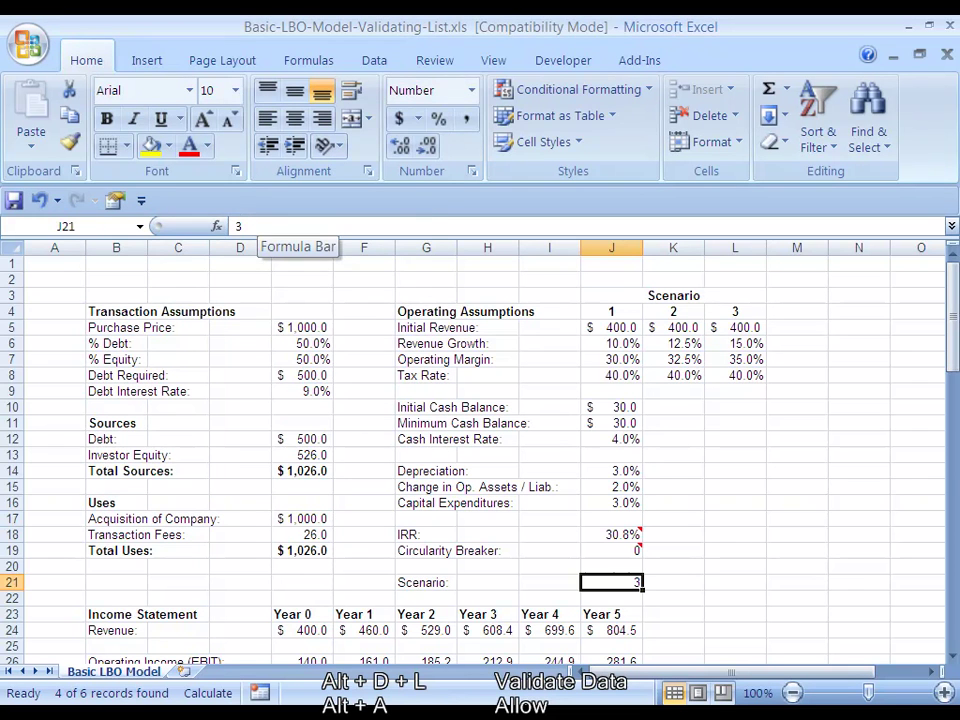
- Change the validation rule of Scenario cell J21 to allow a List, with Ignore blank turned off
{"action": "key", "text": "alt+d"}
{"action": "key", "text": "l"}
{"action": "key", "text": "alt+a"}
{"action": "key", "text": "alt+Down"}
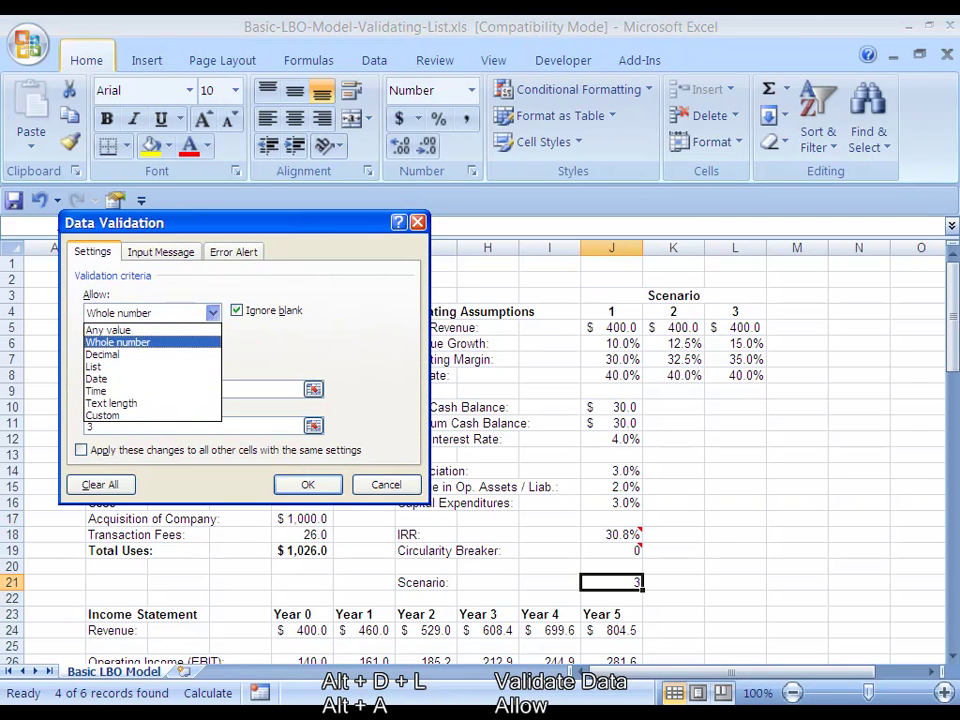
{"action": "key", "text": "Down"}
{"action": "key", "text": "Down"}
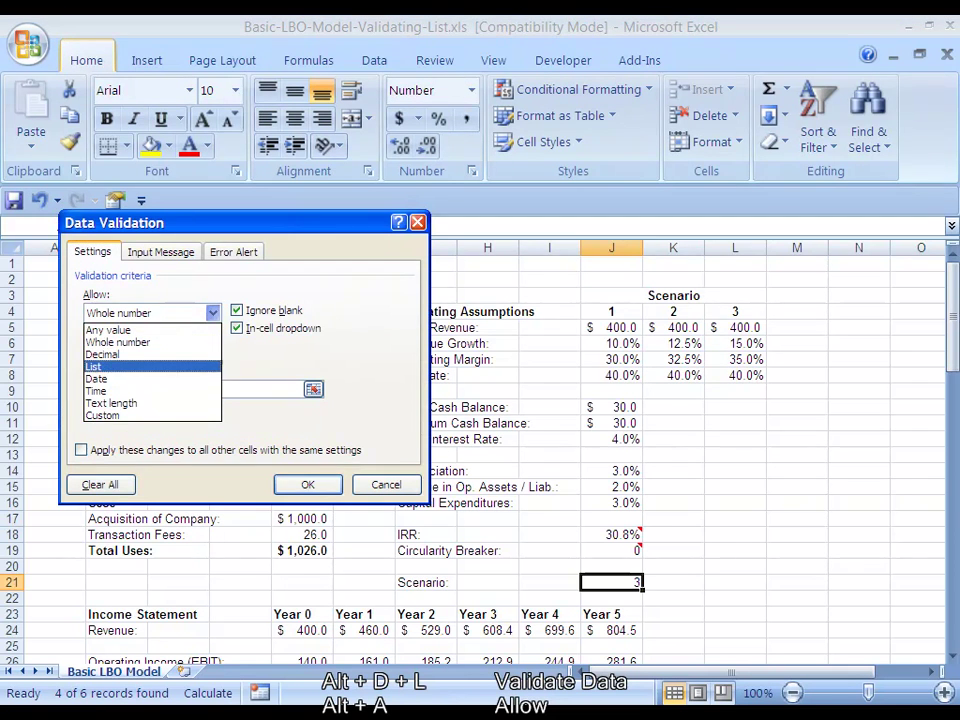
{"action": "key", "text": "Return"}
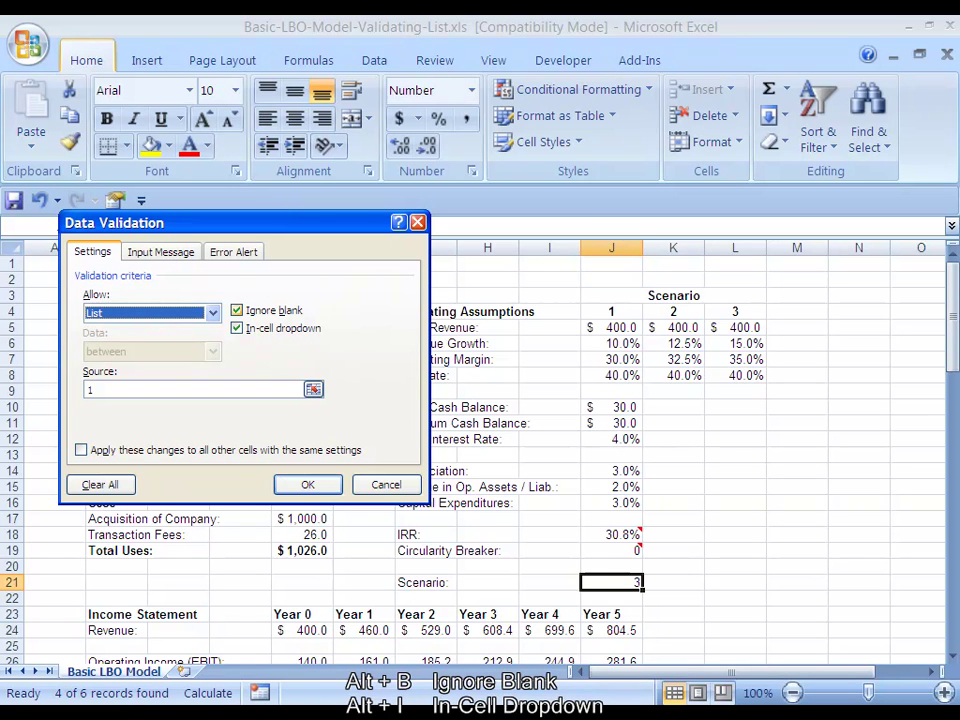
{"action": "key", "text": "alt+b"}
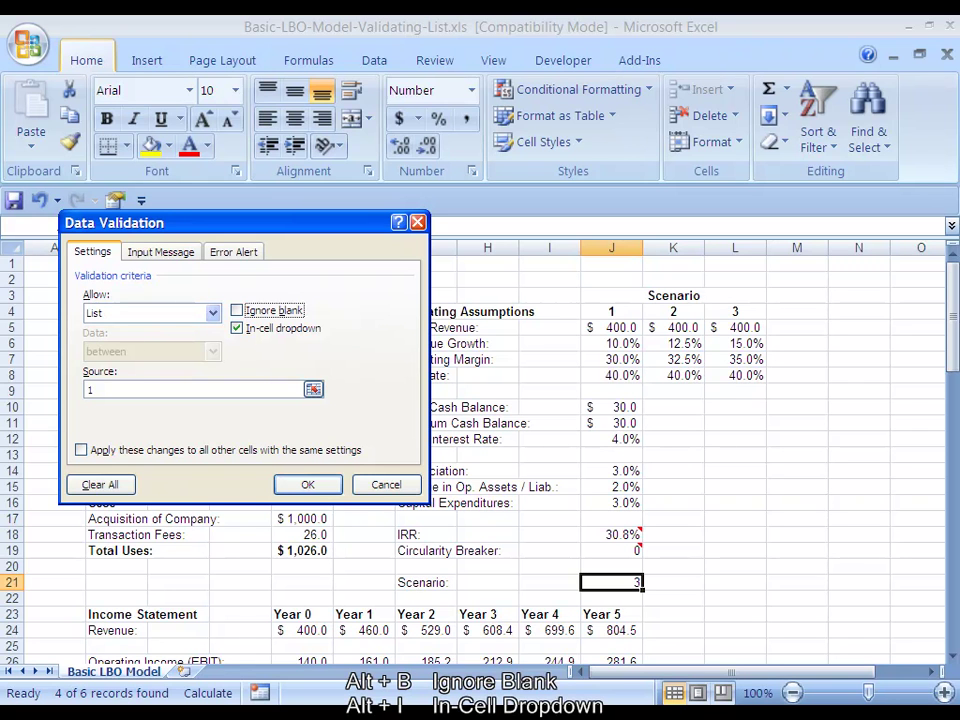
- Use the scenario numbers in J4:L4 as the list's source and apply the rule to J21
{"action": "key", "text": "alt+s"}
{"action": "key", "text": "Right"}
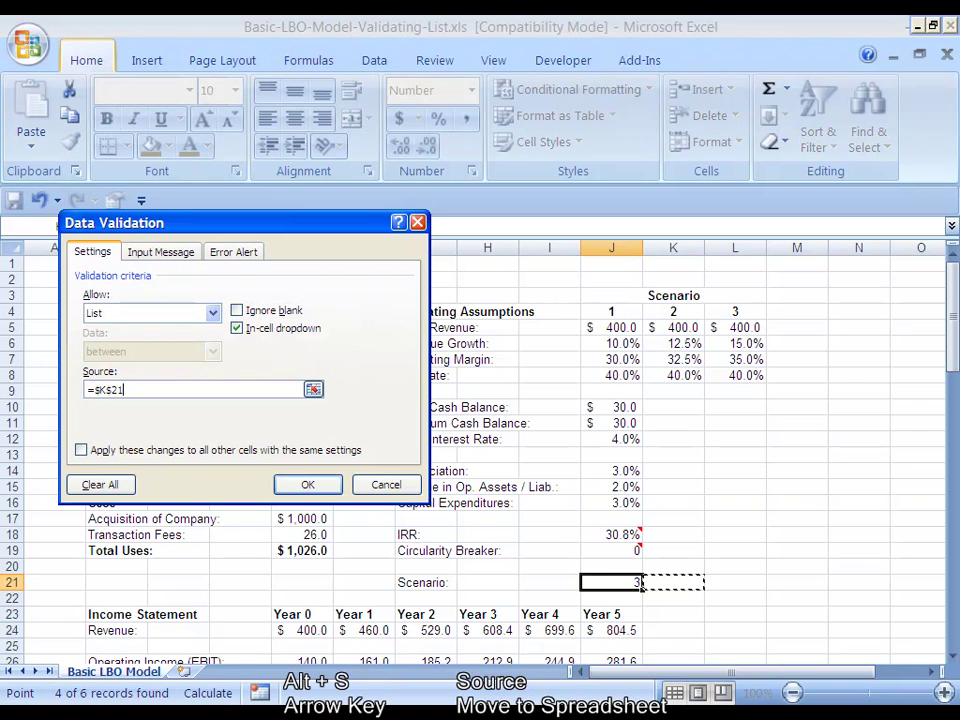
{"action": "key", "text": "Left"}
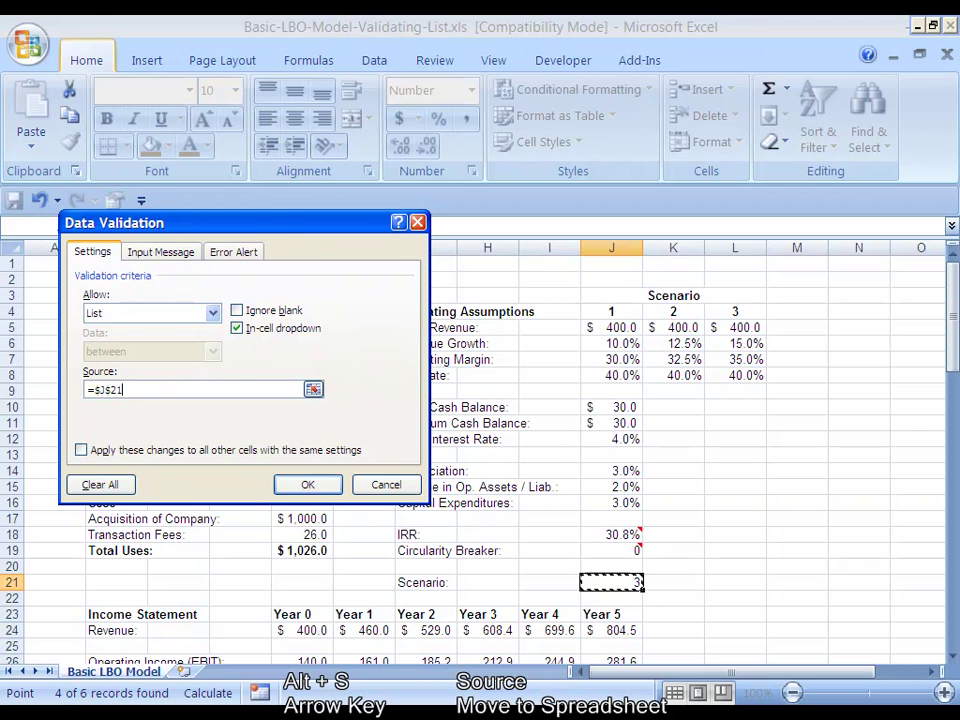
{"action": "key", "text": "Up"}
{"action": "key", "text": "Up"}
{"action": "key", "text": "Up"}
{"action": "key", "text": "Up"}
{"action": "key", "text": "Up"}
{"action": "key", "text": "Up"}
{"action": "key", "text": "Up"}
{"action": "key", "text": "Up"}
{"action": "key", "text": "Up"}
{"action": "key", "text": "Up"}
{"action": "key", "text": "Up"}
{"action": "key", "text": "Up"}
{"action": "key", "text": "Up"}
{"action": "key", "text": "Up"}
{"action": "key", "text": "Up"}
{"action": "key", "text": "Up"}
{"action": "key", "text": "Up"}
{"action": "key", "text": "Up"}
{"action": "key", "text": "Up"}
{"action": "key", "text": "Up"}
{"action": "key", "text": "Down"}
{"action": "key", "text": "Down"}
{"action": "key", "text": "Down"}
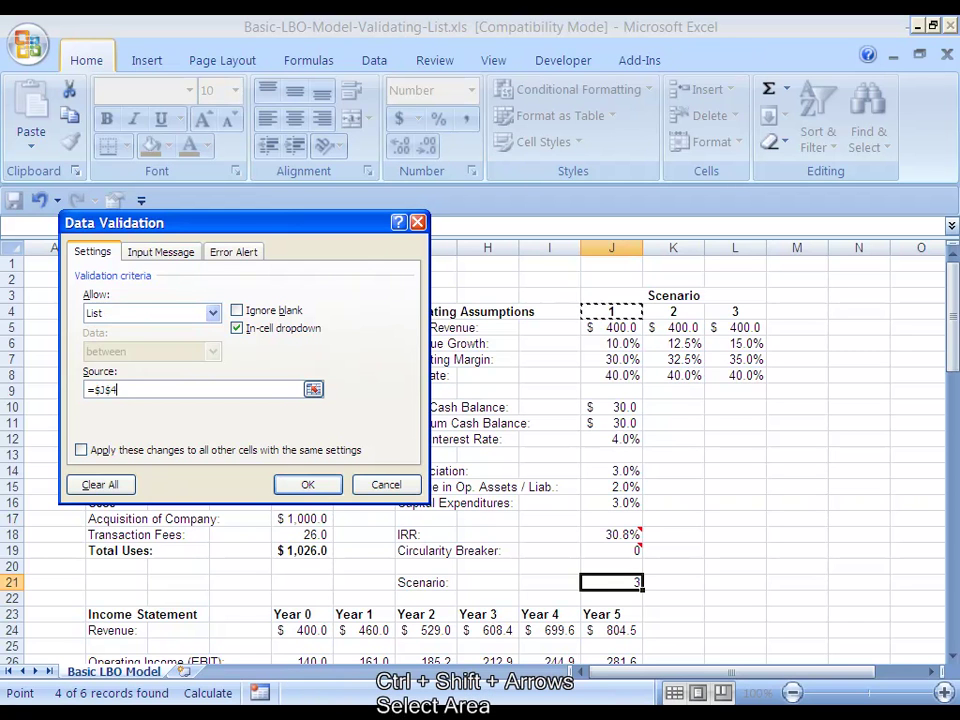
{"action": "key", "text": "ctrl+shift+Right"}
{"action": "key", "text": "Return"}
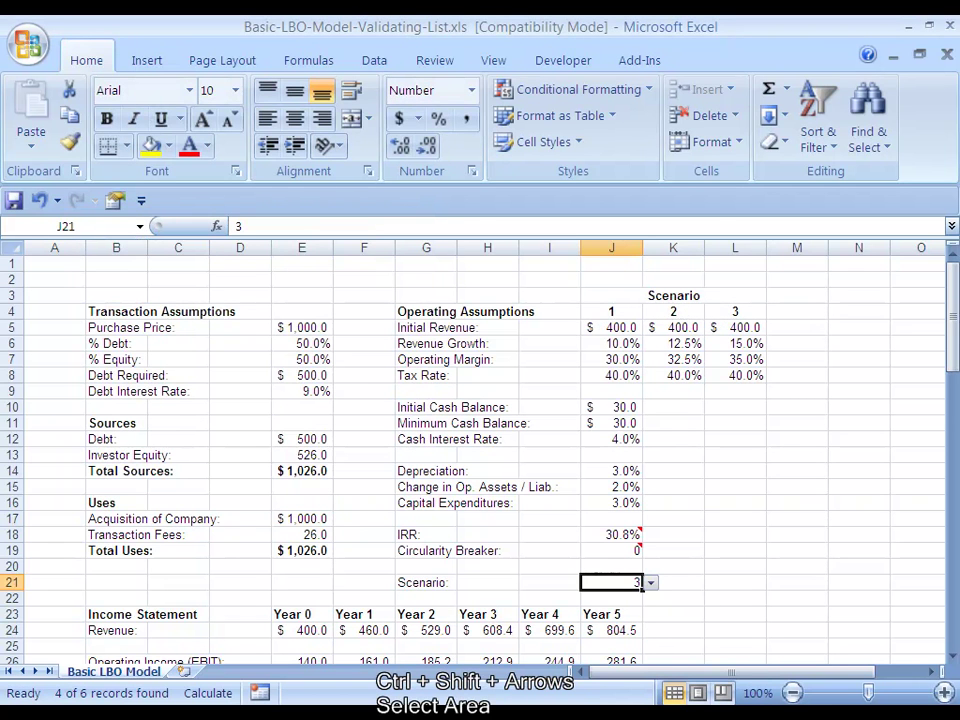
- Test the in-cell dropdown of J21 by choosing scenarios 1, 2 and finally 3
{"action": "key", "text": "Right"}
{"action": "key", "text": "Left"}
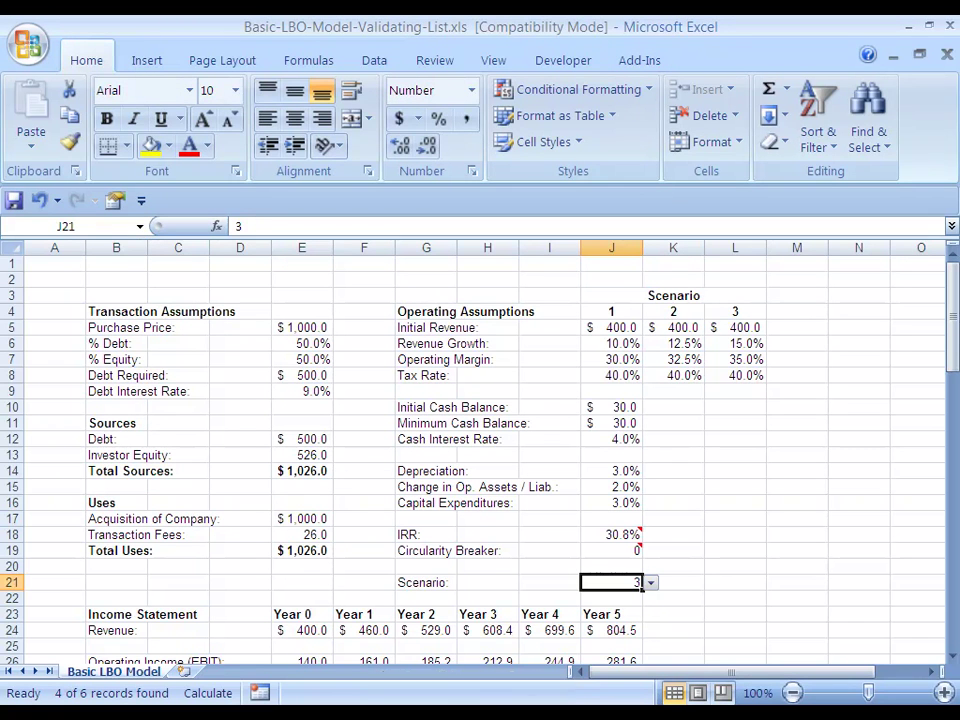
{"action": "key", "text": "alt+Down"}
{"action": "key", "text": "Up"}
{"action": "key", "text": "Up"}
{"action": "key", "text": "Return"}
{"action": "key", "text": "alt+Down"}
{"action": "key", "text": "Down"}
{"action": "key", "text": "Return"}
{"action": "key", "text": "alt+Down"}
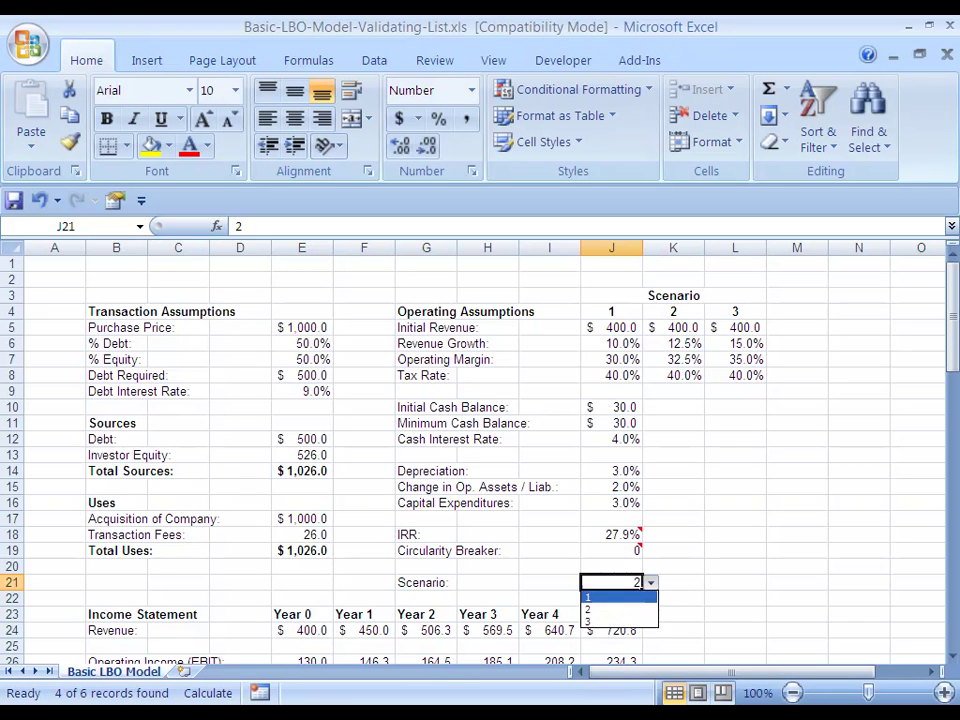
{"action": "key", "text": "Down"}
{"action": "key", "text": "Return"}
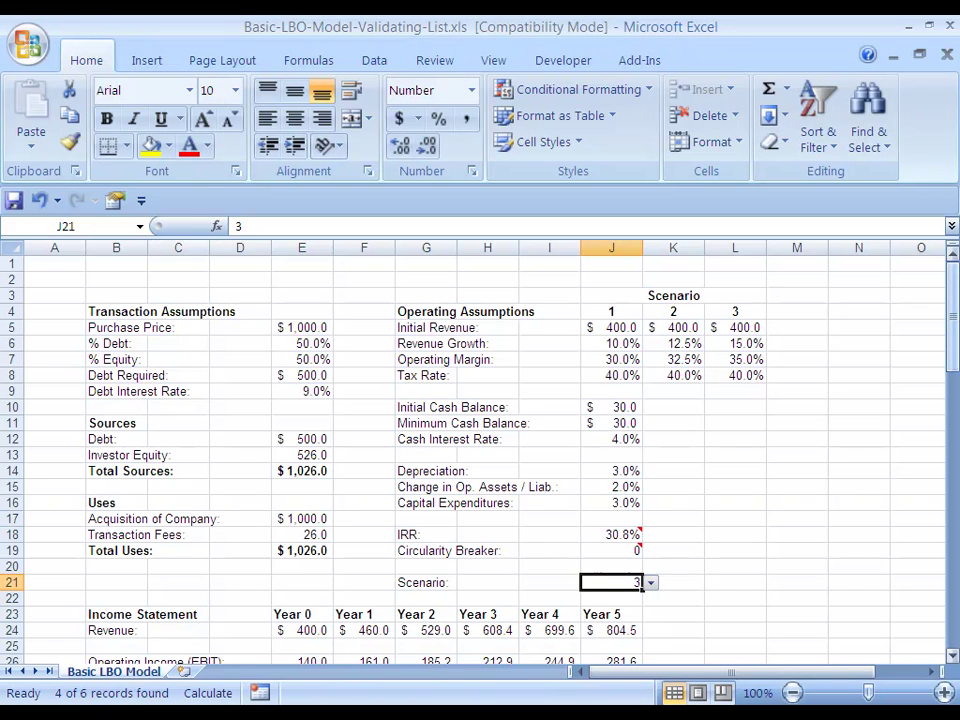
- Try entering 4 as the Scenario value in J21, and cancel the entry
{"action": "type", "text": "4"}
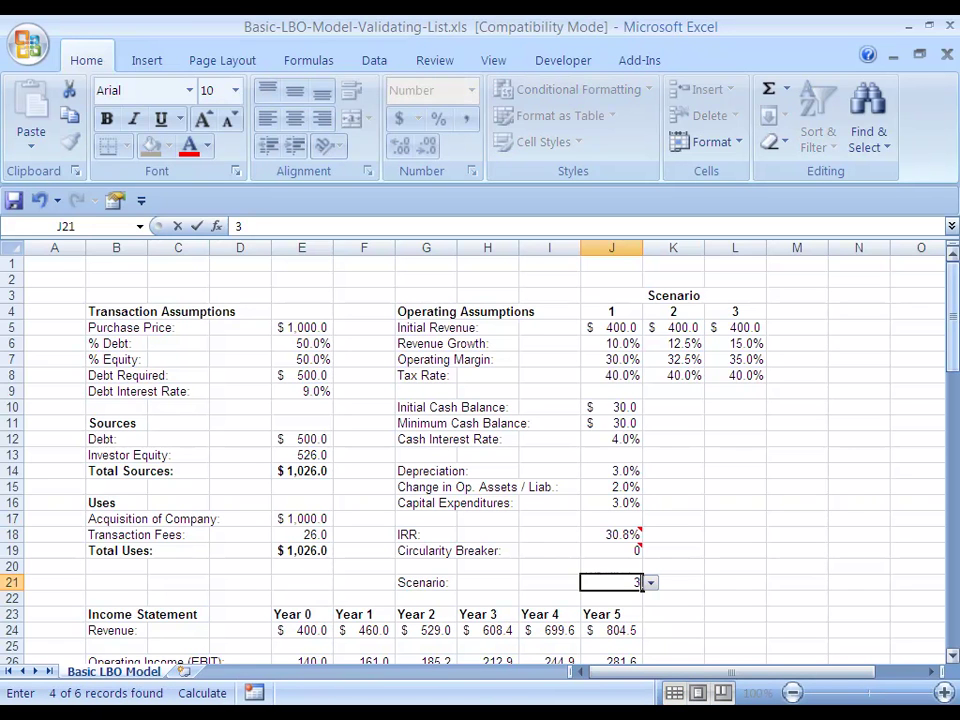
{"action": "key", "text": "Return"}
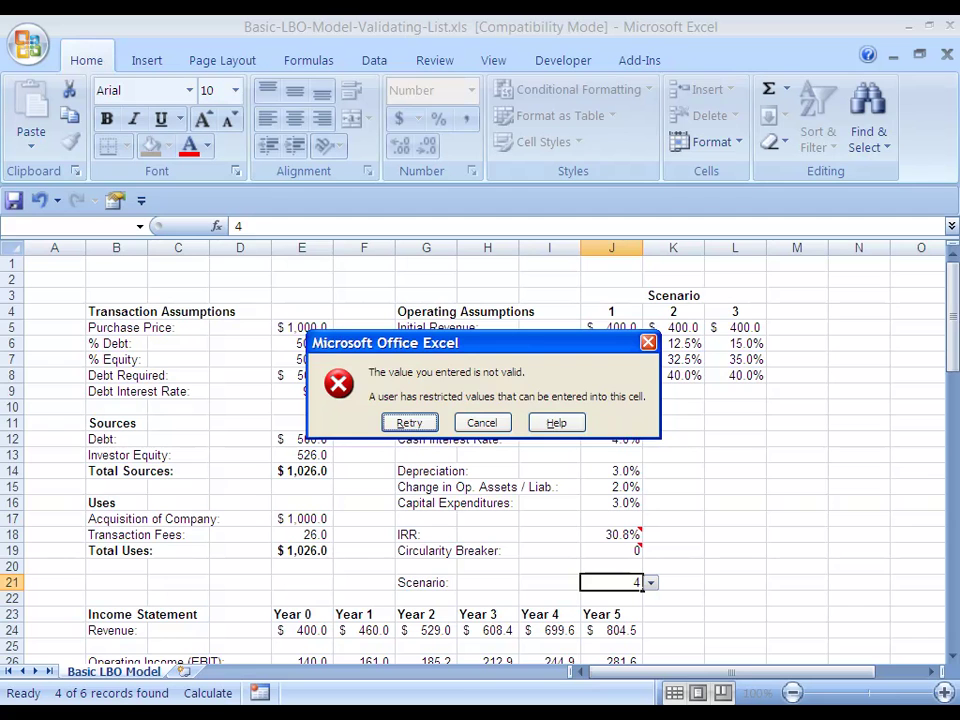
{"action": "key", "text": "Escape"}
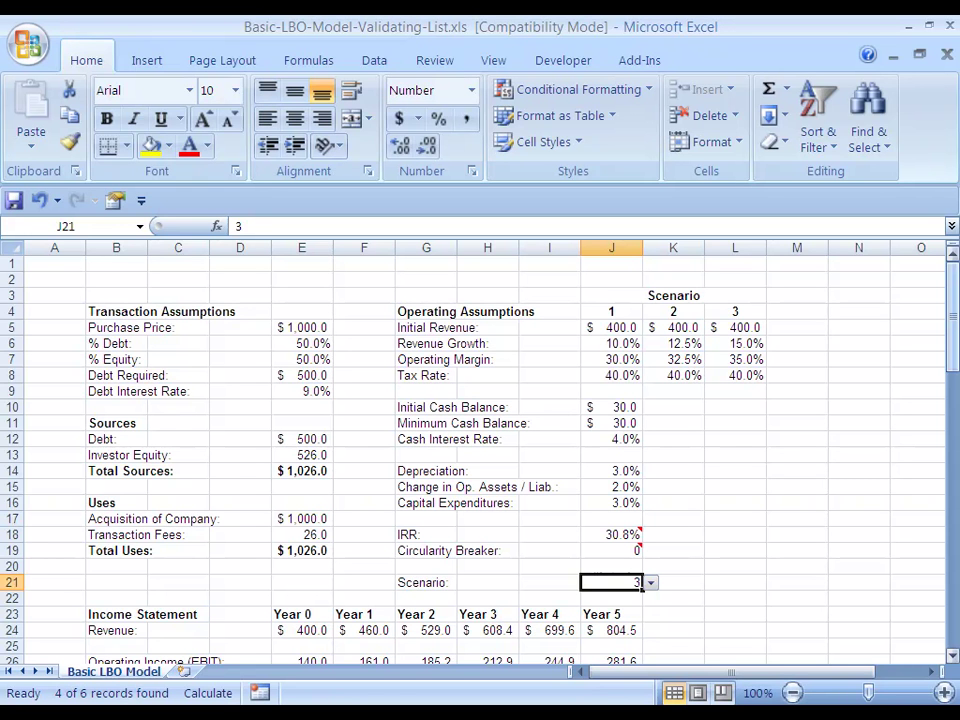
{"action": "mouse_move", "coordinate": [952, 303]}
{"action": "left_mouse_down"}
{"action": "mouse_move", "coordinate": [952, 352]}
{"action": "mouse_move", "coordinate": [952, 315]}
{"action": "left_mouse_up"}
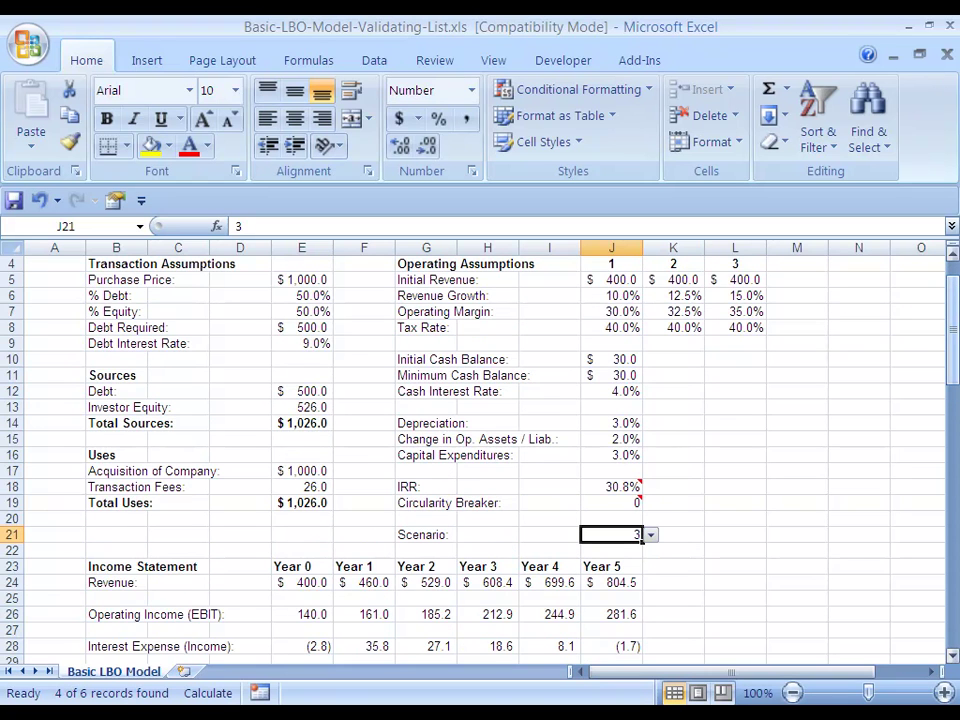
{"action": "key", "text": "alt+d"}
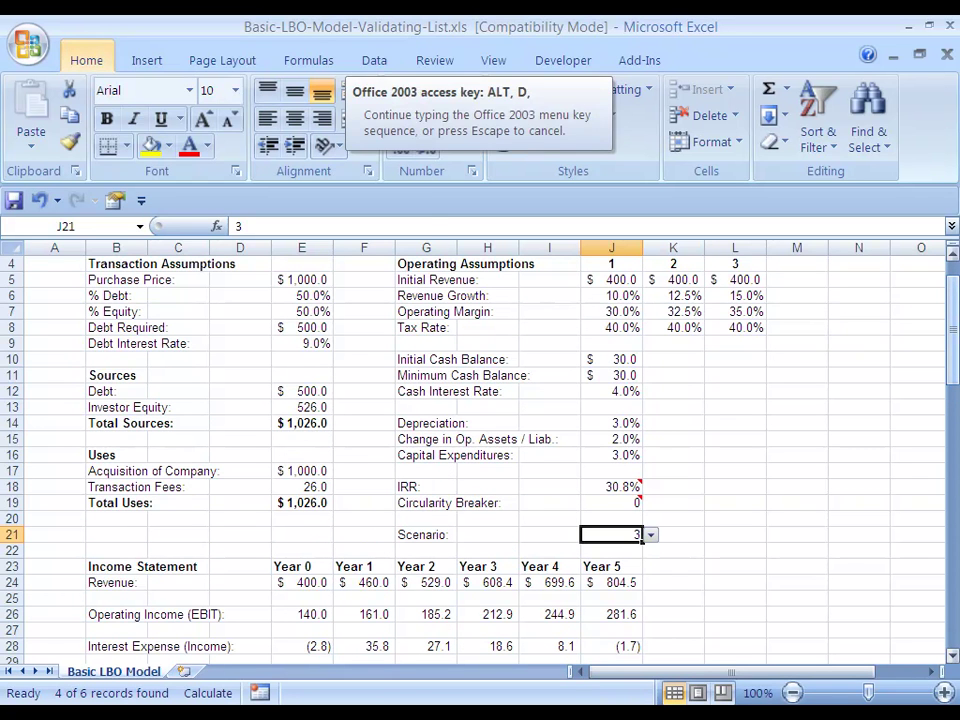
{"action": "key", "text": "l"}
{"action": "key", "text": "alt+Down"}
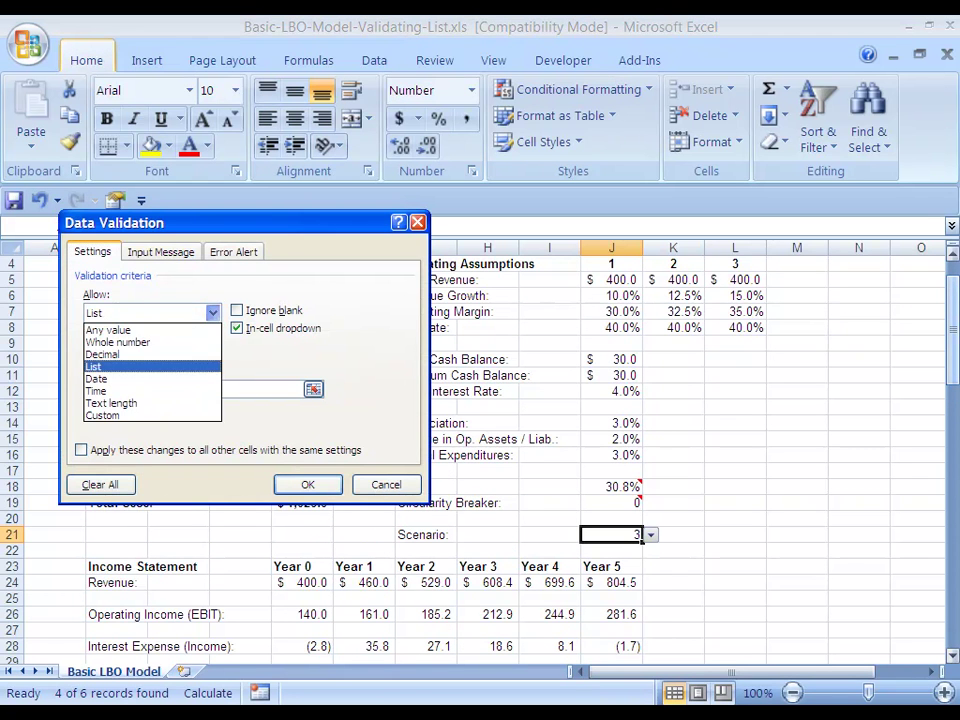
{"action": "key", "text": "Up"}
{"action": "key", "text": "Up"}
{"action": "key", "text": "Up"}
{"action": "key", "text": "Return"}
{"action": "key", "text": "Escape"}
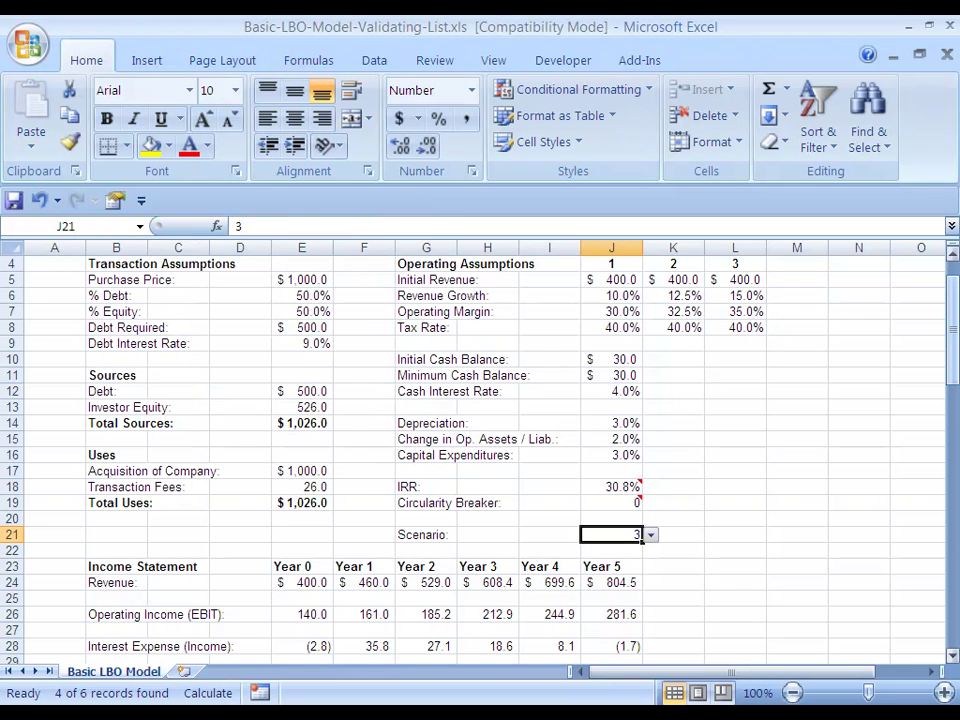
- Remove the list restriction from J21 by setting its validation to allow Any value
{"action": "key", "text": "alt+d"}
{"action": "key", "text": "l"}
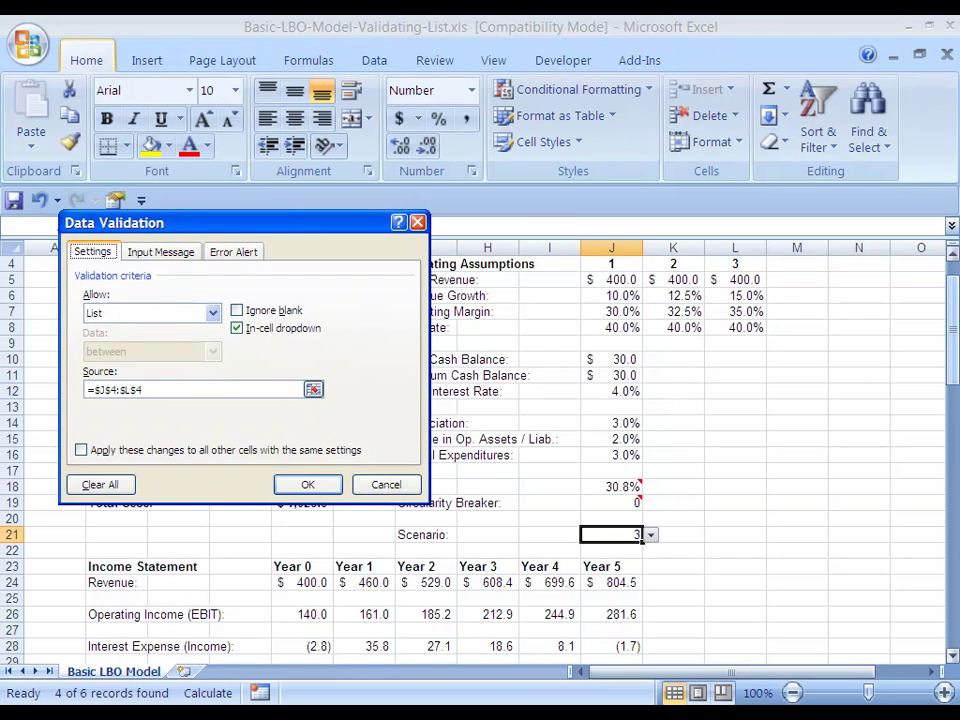
{"action": "key", "text": "alt+a"}
{"action": "key", "text": "Up"}
{"action": "key", "text": "Up"}
{"action": "key", "text": "Up"}
{"action": "key", "text": "Up"}
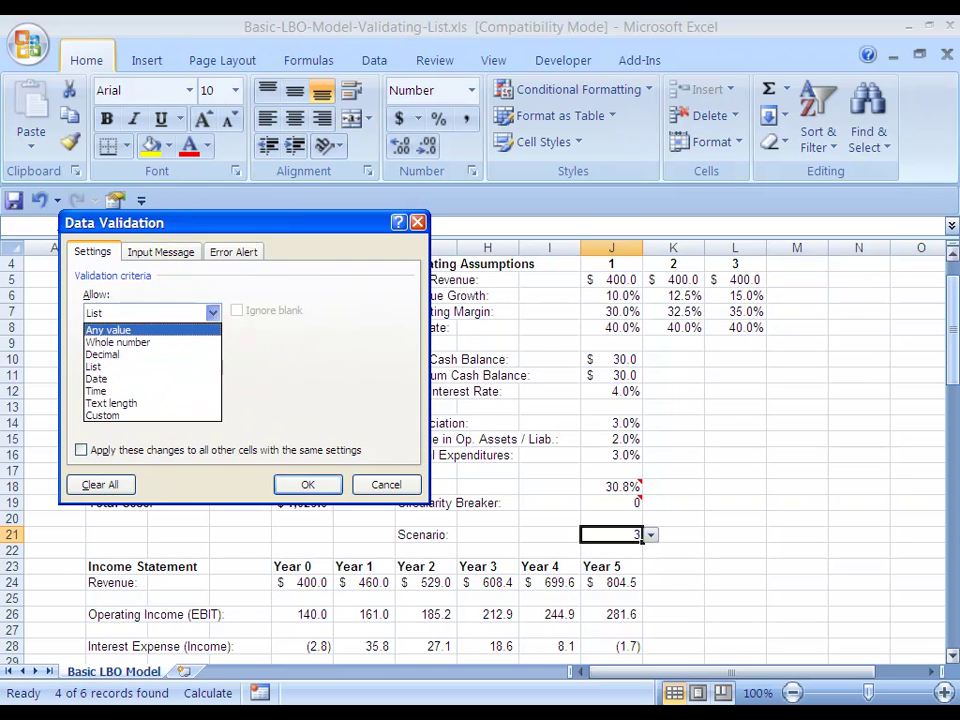
{"action": "key", "text": "Return"}
{"action": "key", "text": "Return"}
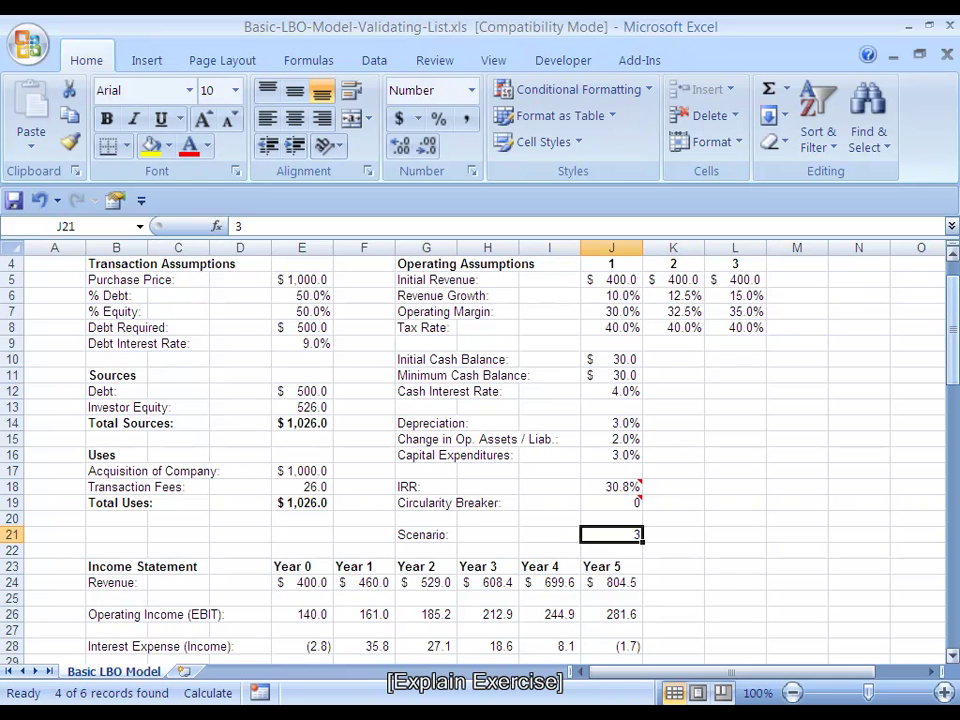
- Reopen the data validation of J21 and set it to allow a List again
{"action": "mouse_move", "coordinate": [953, 329]}
{"action": "left_mouse_down"}
{"action": "mouse_move", "coordinate": [953, 319]}
{"action": "mouse_move", "coordinate": [953, 334]}
{"action": "left_mouse_up"}
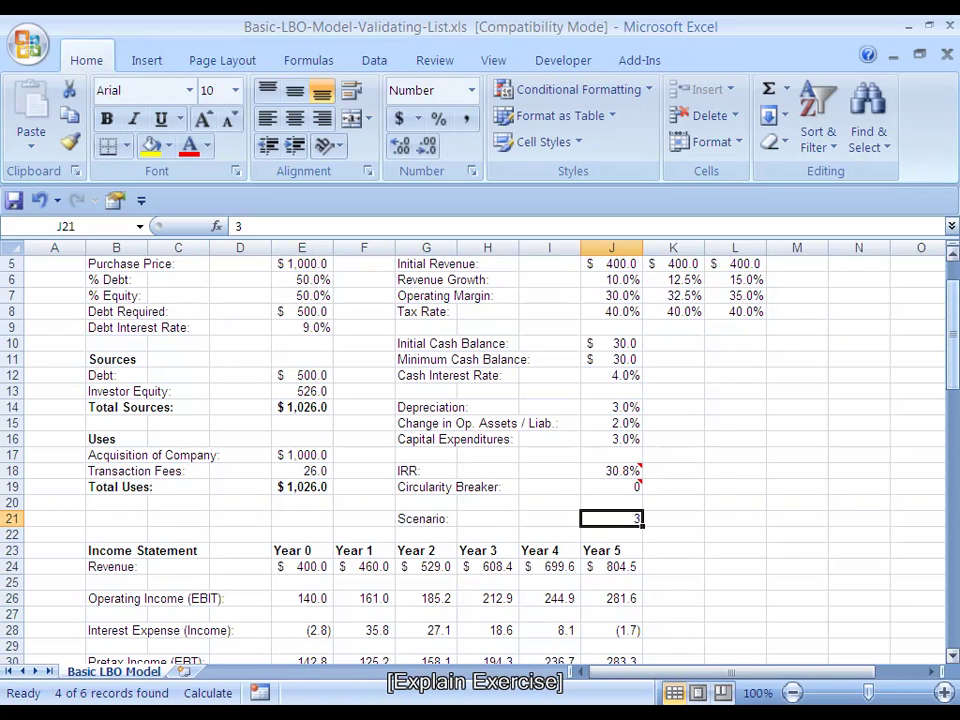
{"action": "key", "text": "alt+d"}
{"action": "key", "text": "l"}
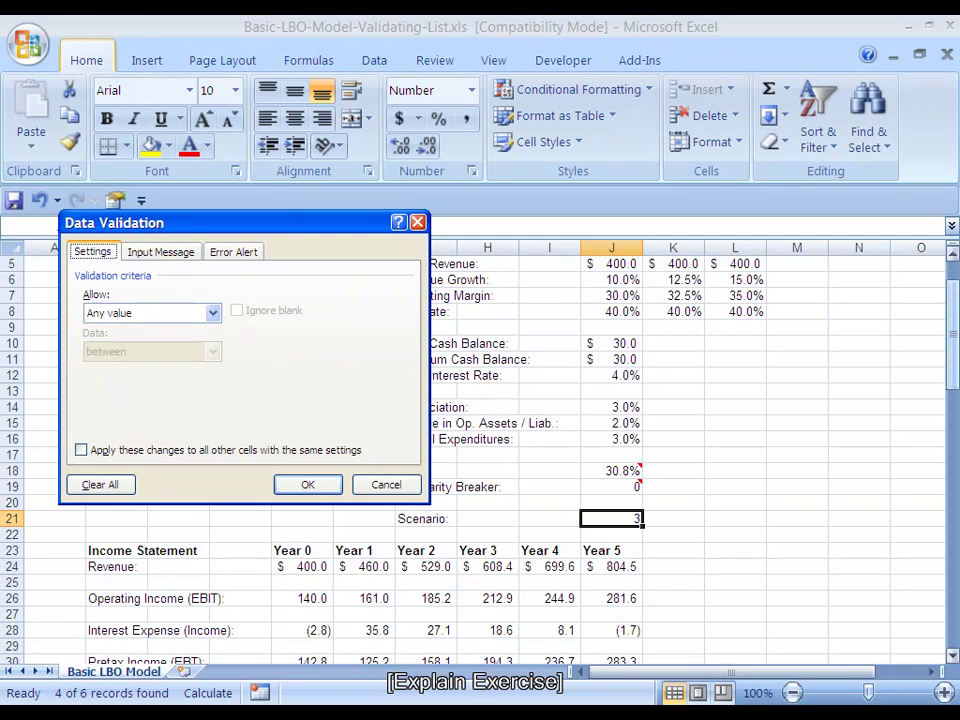
{"action": "key", "text": "alt+Down"}
{"action": "key", "text": "Down"}
{"action": "key", "text": "Down"}
{"action": "key", "text": "Down"}
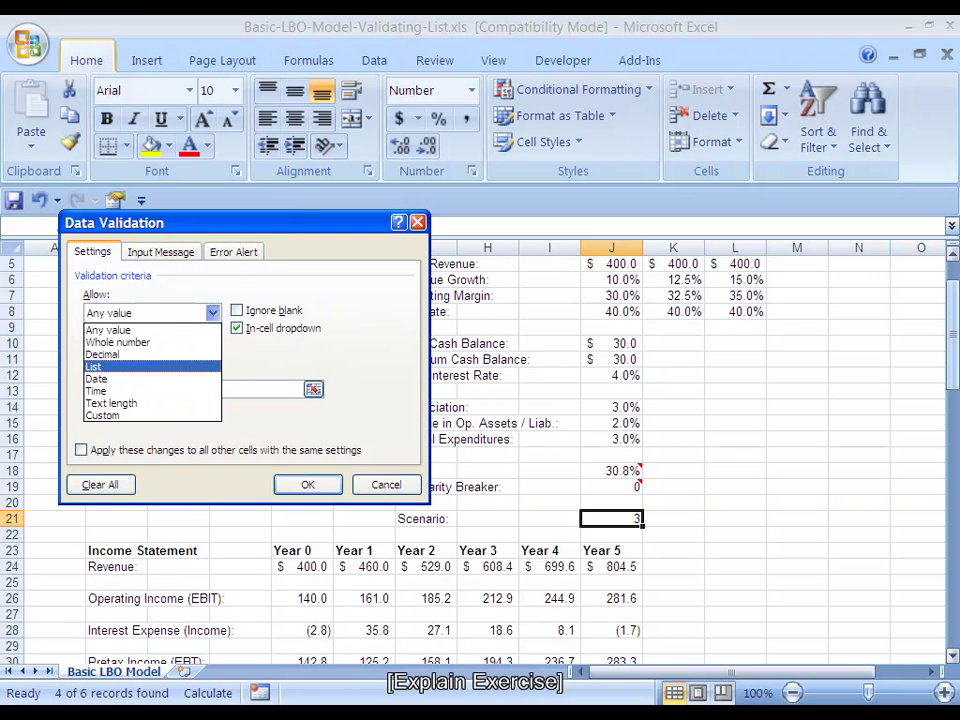
{"action": "key", "text": "Return"}
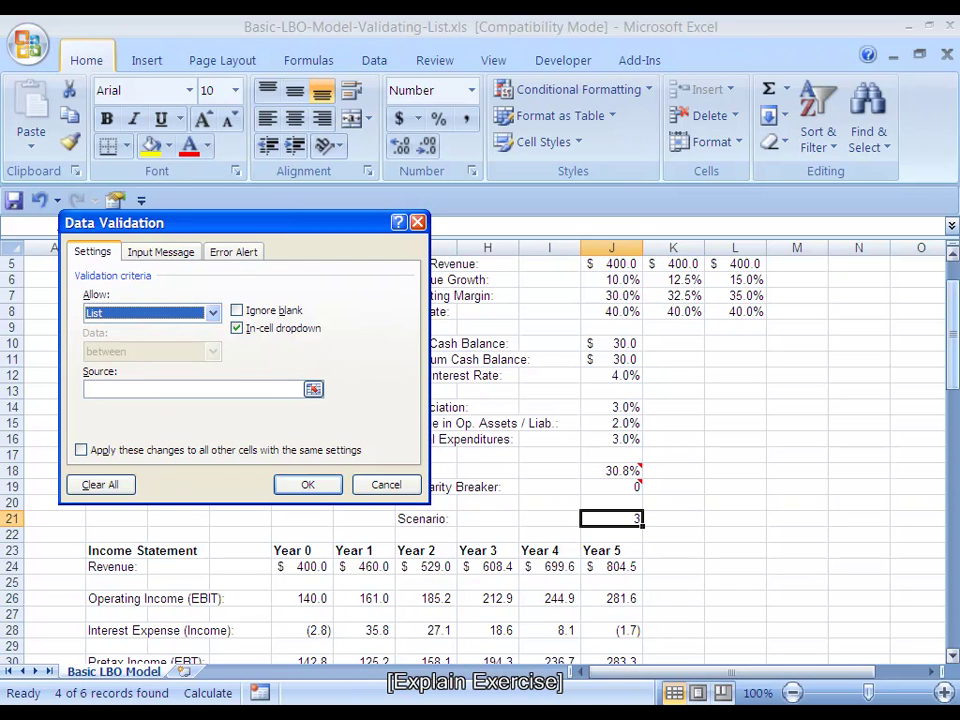
- Set the list source to =$J$4:$L$4 and apply the re-created dropdown rule to J21
{"action": "key", "text": "alt+s"}
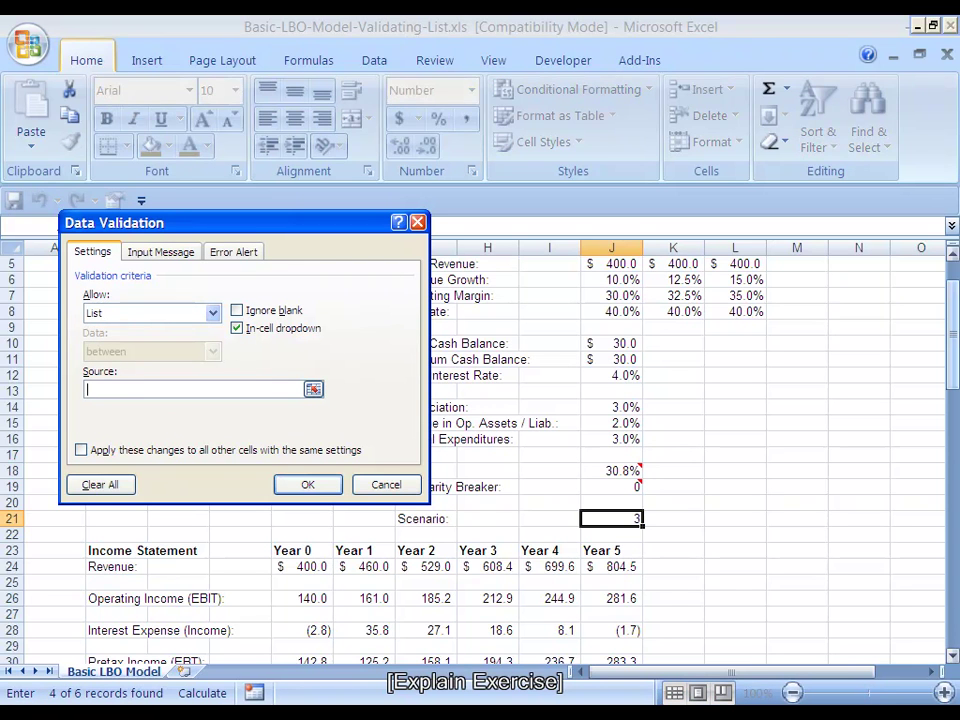
{"action": "key", "text": "Right"}
{"action": "key", "text": "Left"}
{"action": "key", "text": "Up"}
{"action": "key", "text": "Up"}
{"action": "key", "text": "Up"}
{"action": "key", "text": "Up"}
{"action": "key", "text": "Up"}
{"action": "key", "text": "Up"}
{"action": "key", "text": "Up"}
{"action": "key", "text": "Up"}
{"action": "key", "text": "Up"}
{"action": "key", "text": "Up"}
{"action": "key", "text": "Up"}
{"action": "key", "text": "Up"}
{"action": "key", "text": "Up"}
{"action": "key", "text": "Up"}
{"action": "key", "text": "Up"}
{"action": "key", "text": "Up"}
{"action": "key", "text": "Up"}
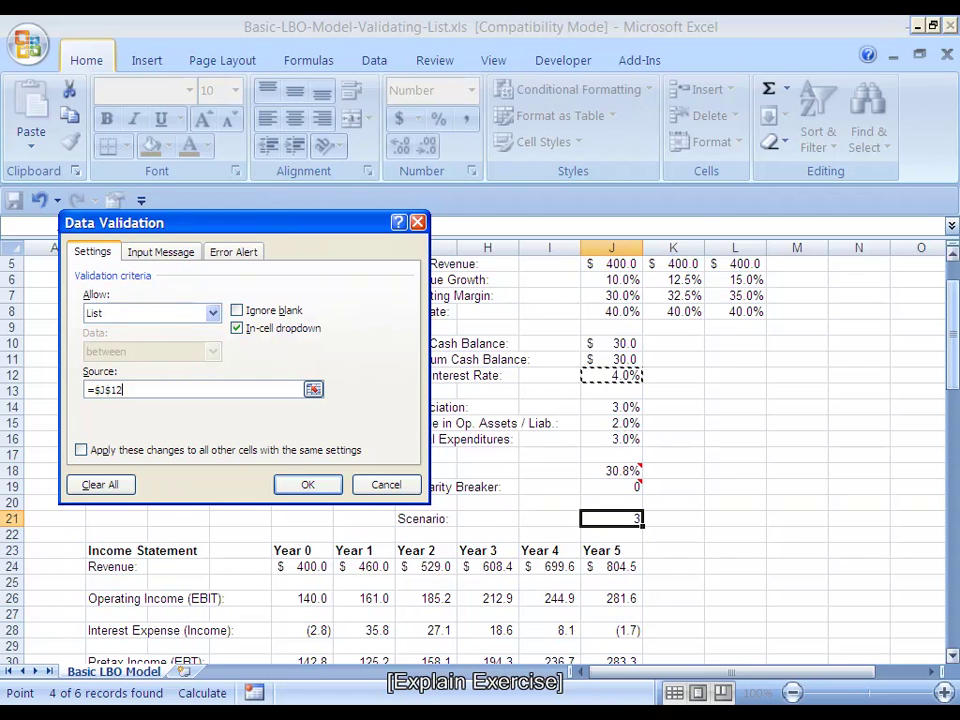
{"action": "key", "text": "shift+Right"}
{"action": "key", "text": "shift+Right"}
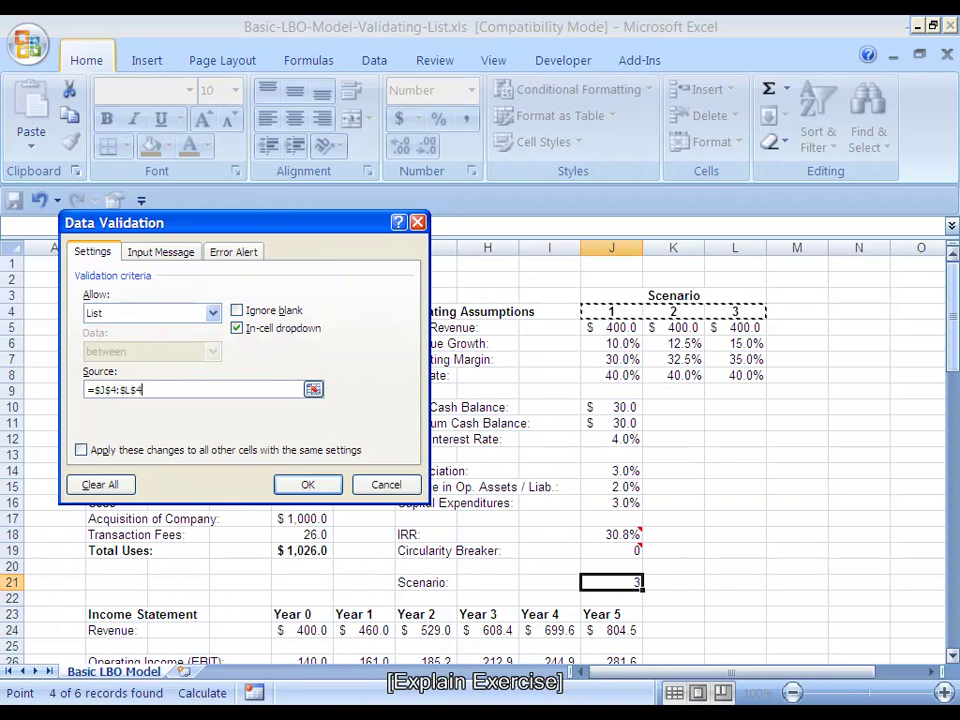
{"action": "key", "text": "Return"}
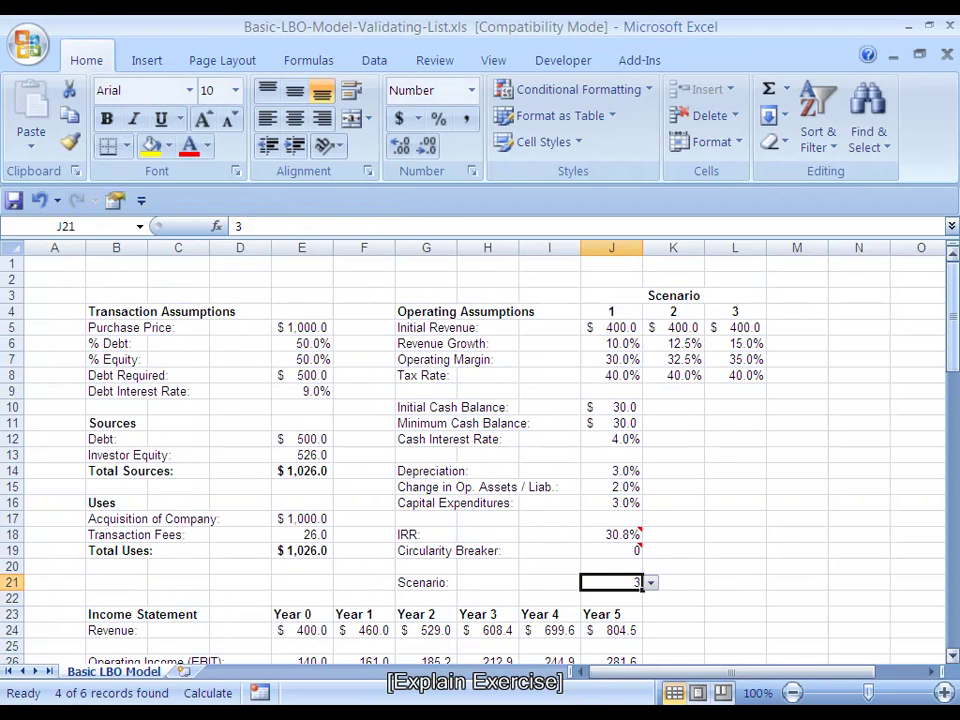
- Choose scenario 2 and then scenario 1 from the dropdown in J21
{"action": "key", "text": "alt+Down"}
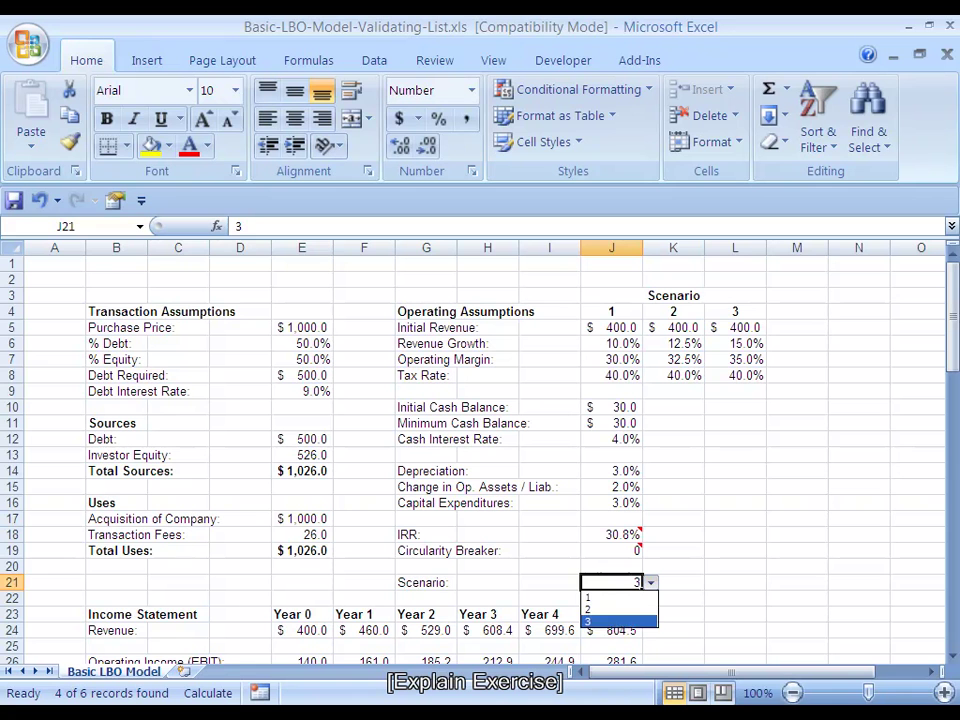
{"action": "key", "text": "Down"}
{"action": "key", "text": "Return"}
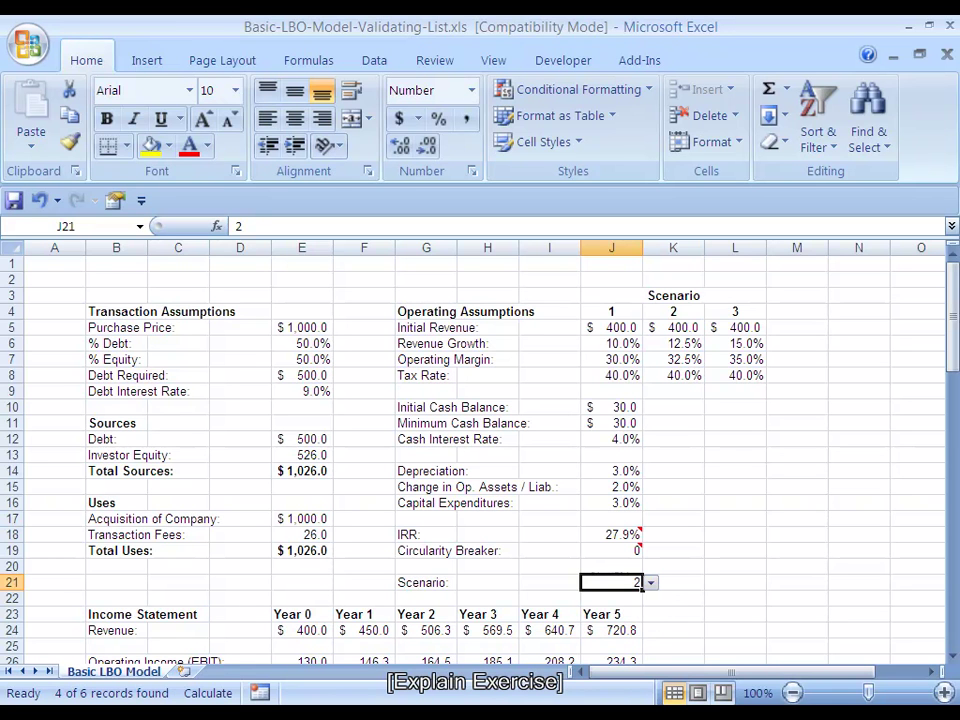
{"action": "key", "text": "alt+Down"}
{"action": "key", "text": "Up"}
{"action": "key", "text": "Return"}
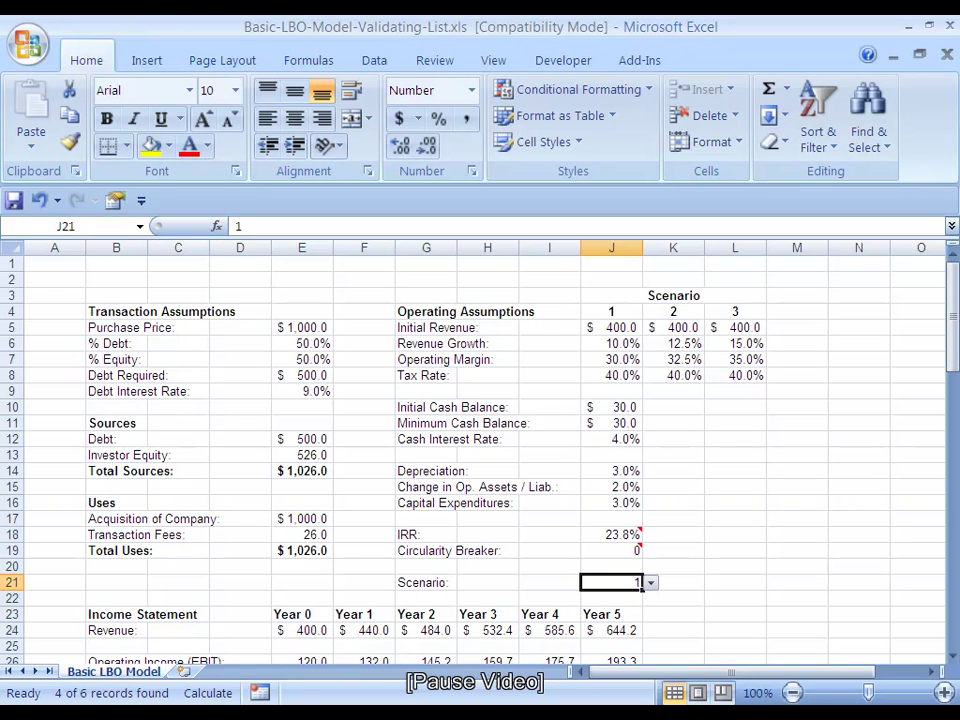
- Return the Scenario value in J21 to 3
{"action": "type", "text": "3"}
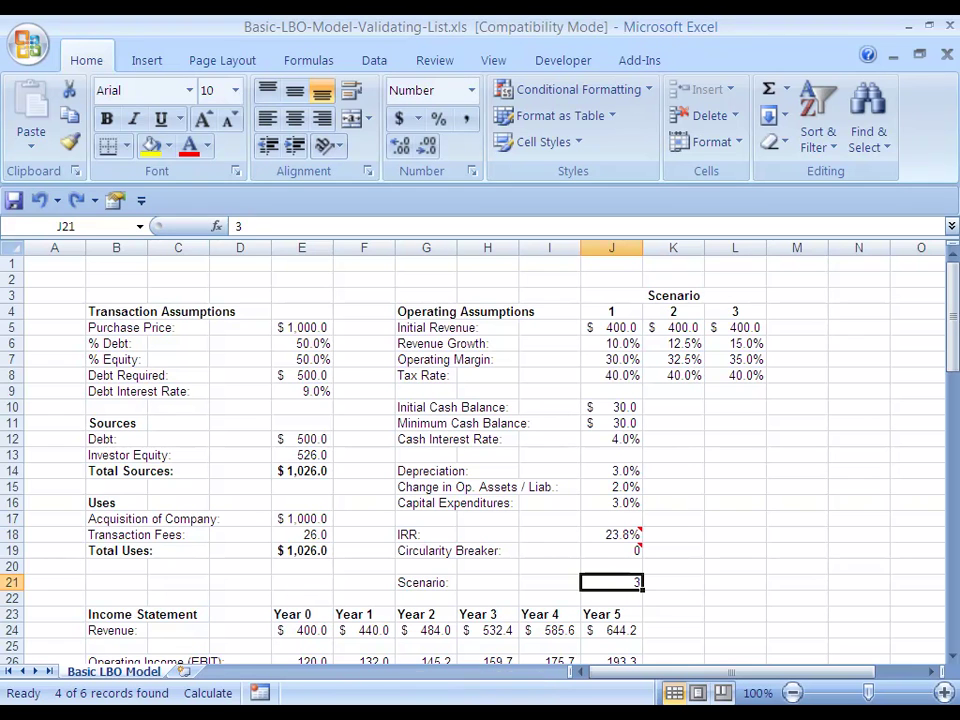
{"action": "left_click", "coordinate": [953, 331]}
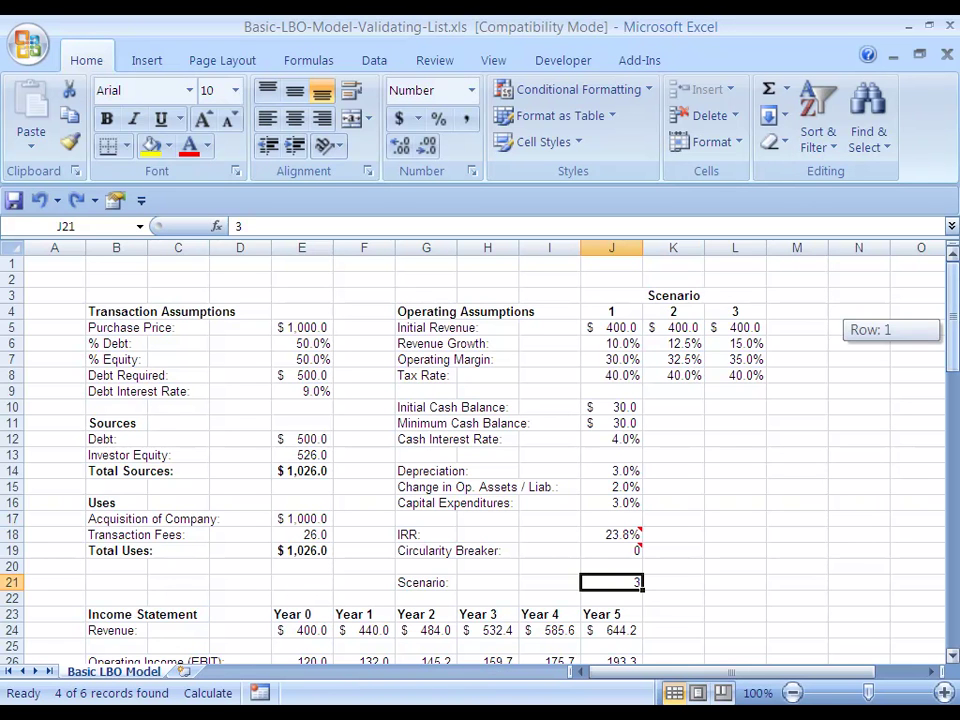
{"action": "mouse_move", "coordinate": [953, 331]}
{"action": "left_mouse_down"}
{"action": "mouse_move", "coordinate": [953, 345]}
{"action": "mouse_move", "coordinate": [953, 331]}
{"action": "left_mouse_up"}
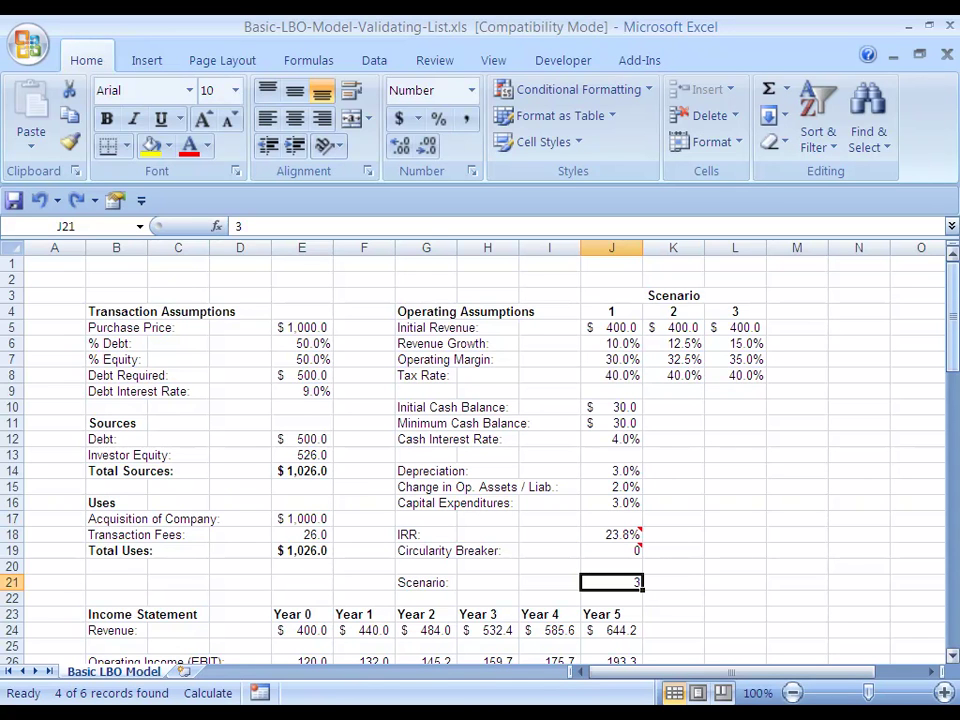
- Set the data validation of Scenario cell J21 to allow a List, with Ignore blank off and In-cell dropdown on
{"action": "key", "text": "alt+d"}
{"action": "key", "text": "l"}
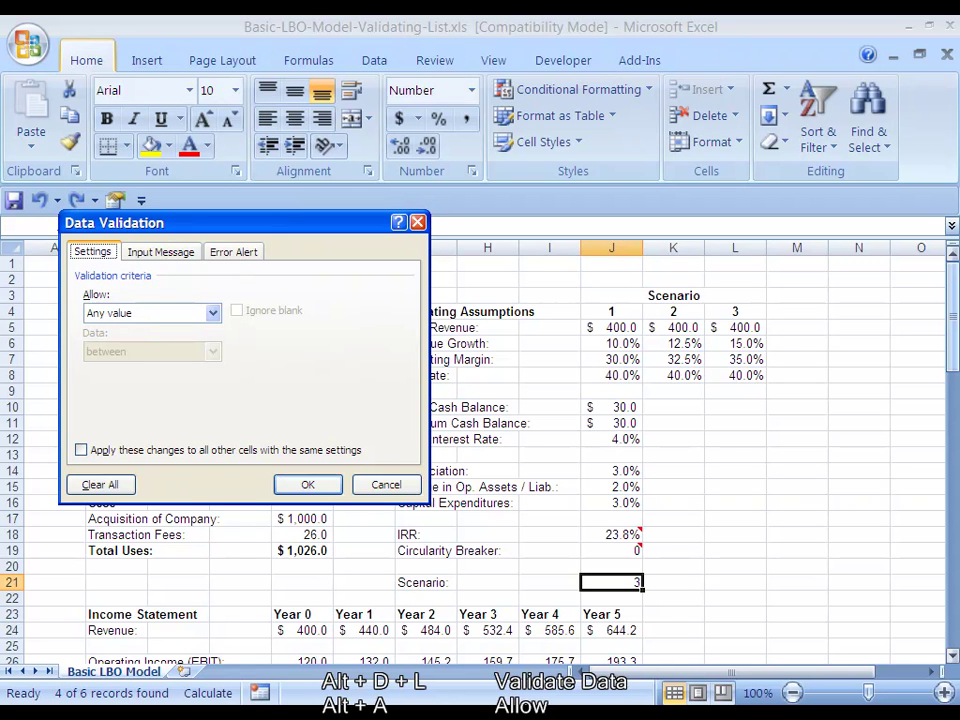
{"action": "key", "text": "alt+a"}
{"action": "key", "text": "Down"}
{"action": "key", "text": "Down"}
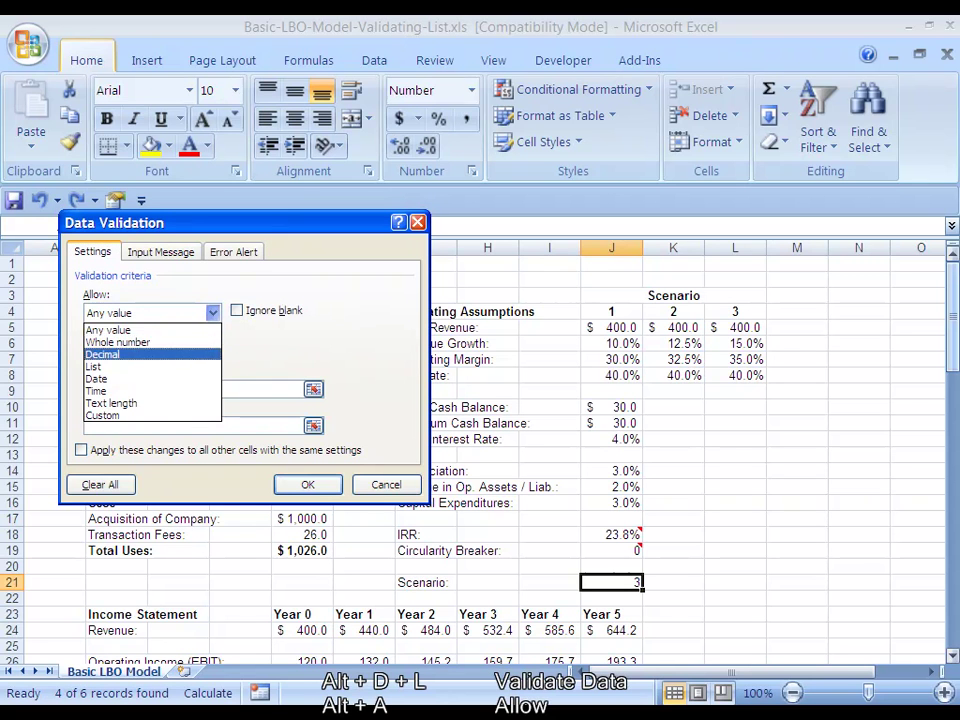
{"action": "key", "text": "Down"}
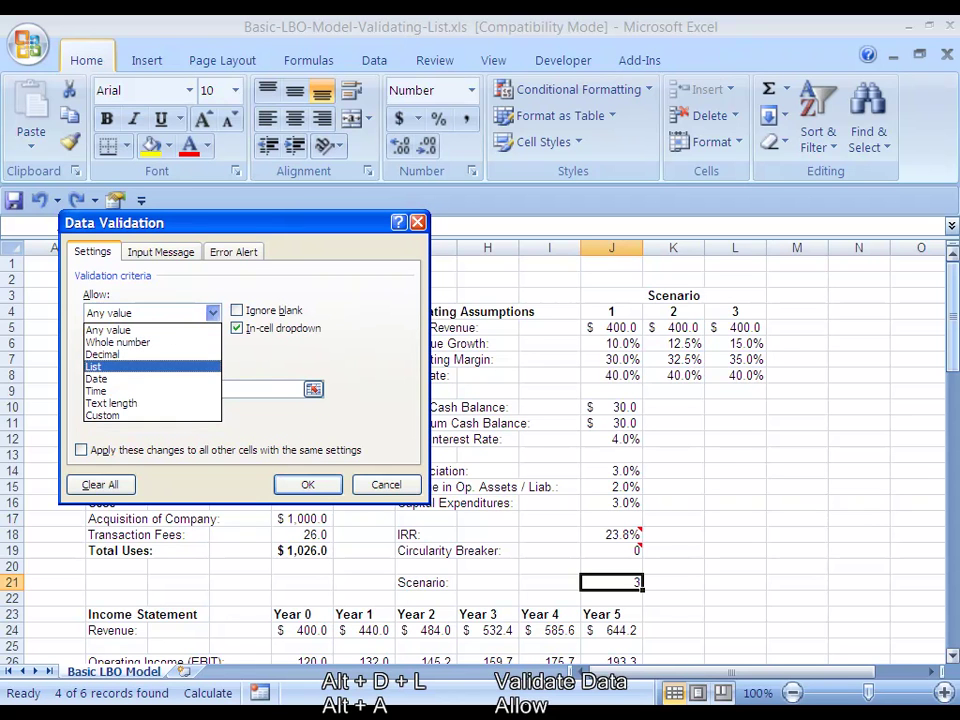
{"action": "key", "text": "Return"}
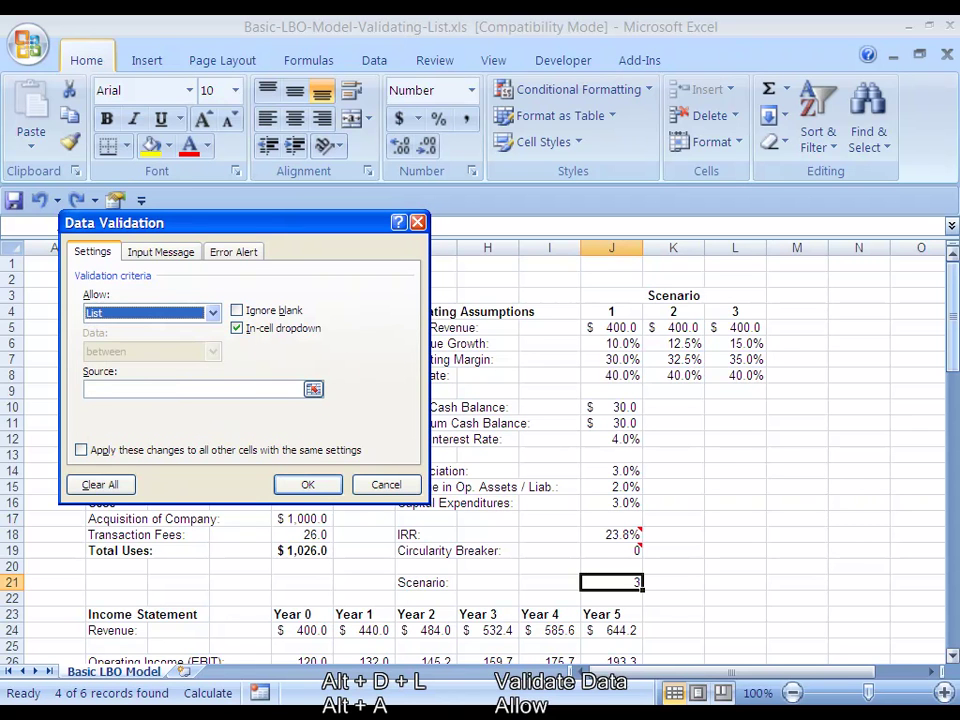
{"action": "key", "text": "alt+b"}
{"action": "key", "text": "alt+b"}
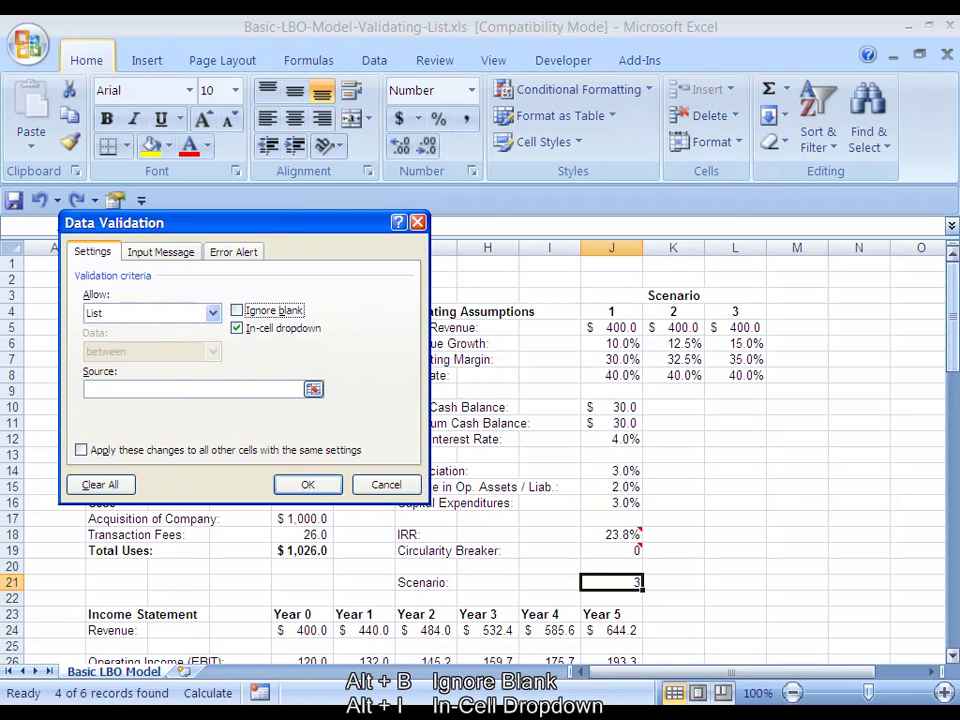
{"action": "key", "text": "alt+i"}
{"action": "key", "text": "alt+i"}
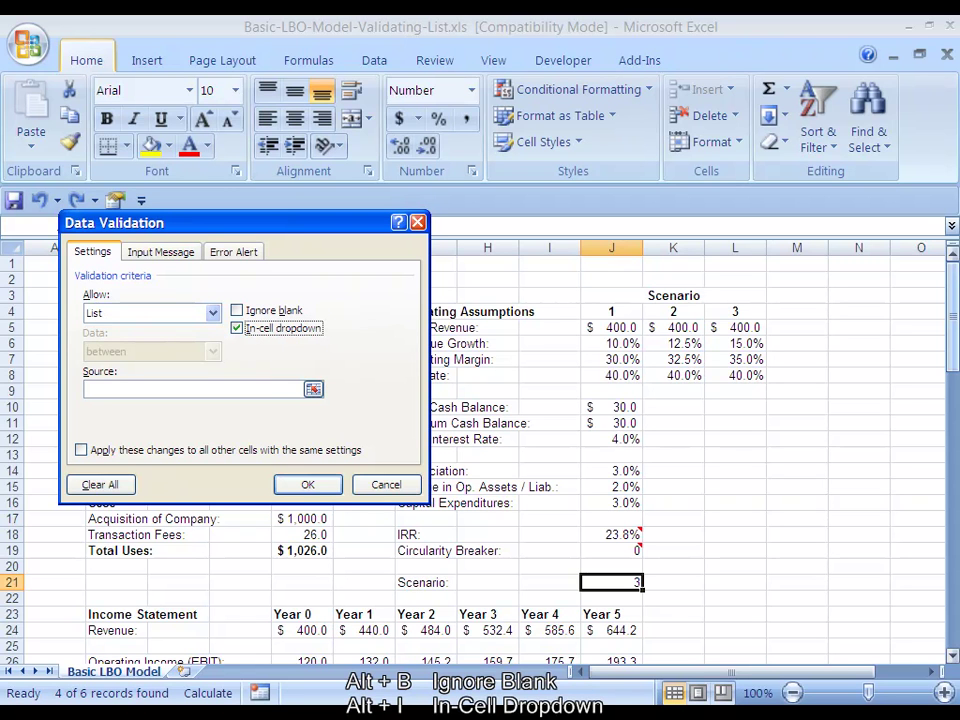
- Use the scenario numbers in =$J$4:$L$4 as the list source and apply the validation rule to J21
{"action": "key", "text": "alt+s"}
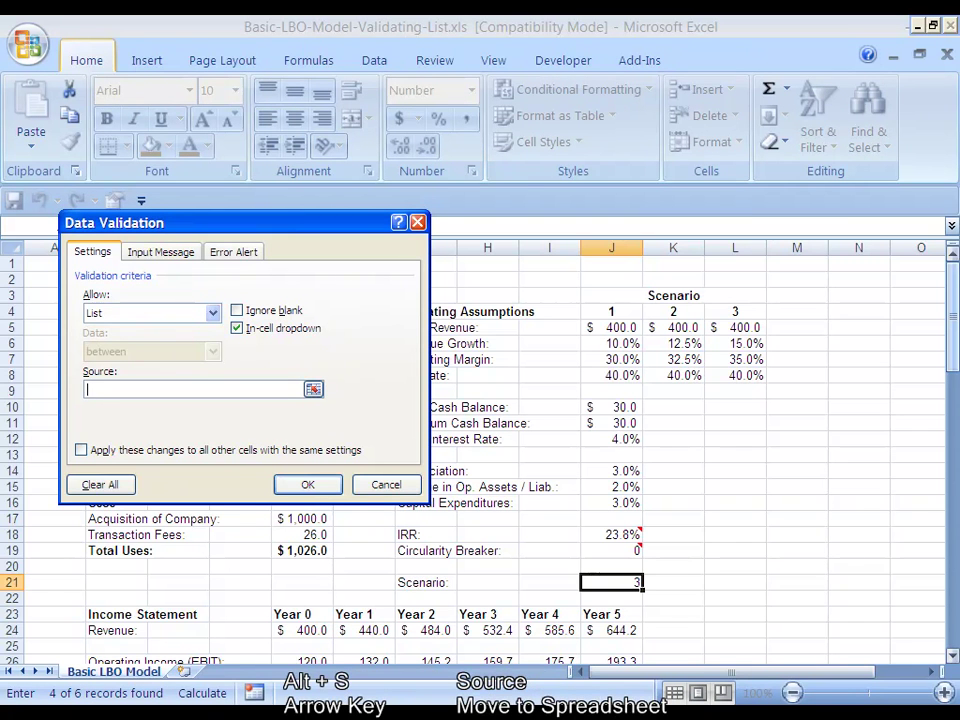
{"action": "key", "text": "Right"}
{"action": "key", "text": "Left"}
{"action": "key", "text": "Up"}
{"action": "key", "text": "Up"}
{"action": "key", "text": "Up"}
{"action": "key", "text": "Up"}
{"action": "key", "text": "Up"}
{"action": "key", "text": "Up"}
{"action": "key", "text": "Up"}
{"action": "key", "text": "Up"}
{"action": "key", "text": "Up"}
{"action": "key", "text": "Up"}
{"action": "key", "text": "Up"}
{"action": "key", "text": "Up"}
{"action": "key", "text": "Up"}
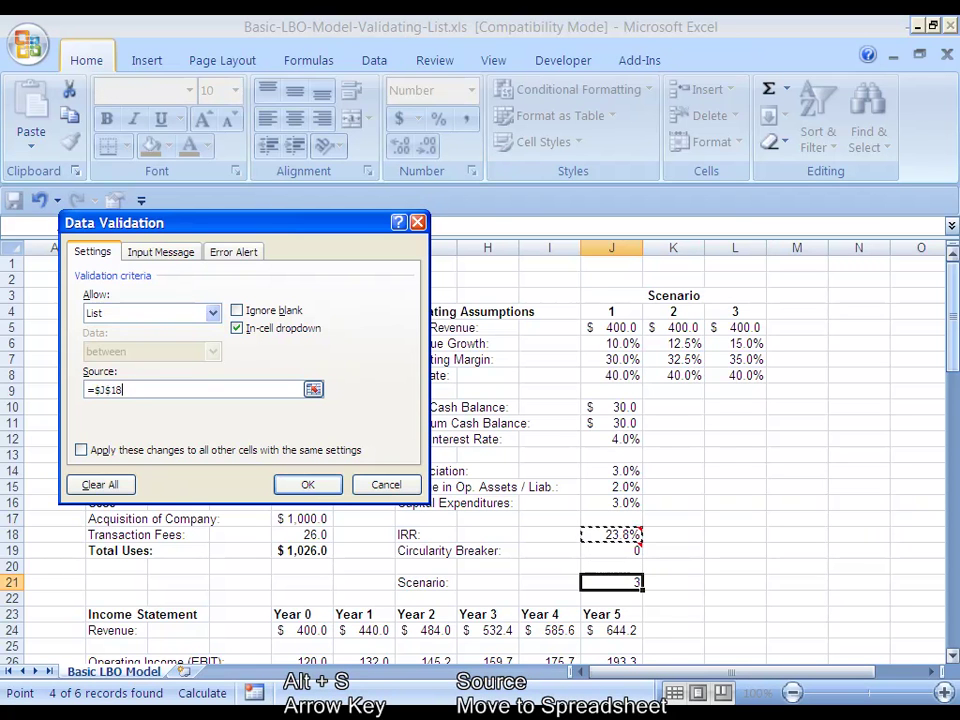
{"action": "key", "text": "Up"}
{"action": "key", "text": "Up"}
{"action": "key", "text": "Up"}
{"action": "key", "text": "Up"}
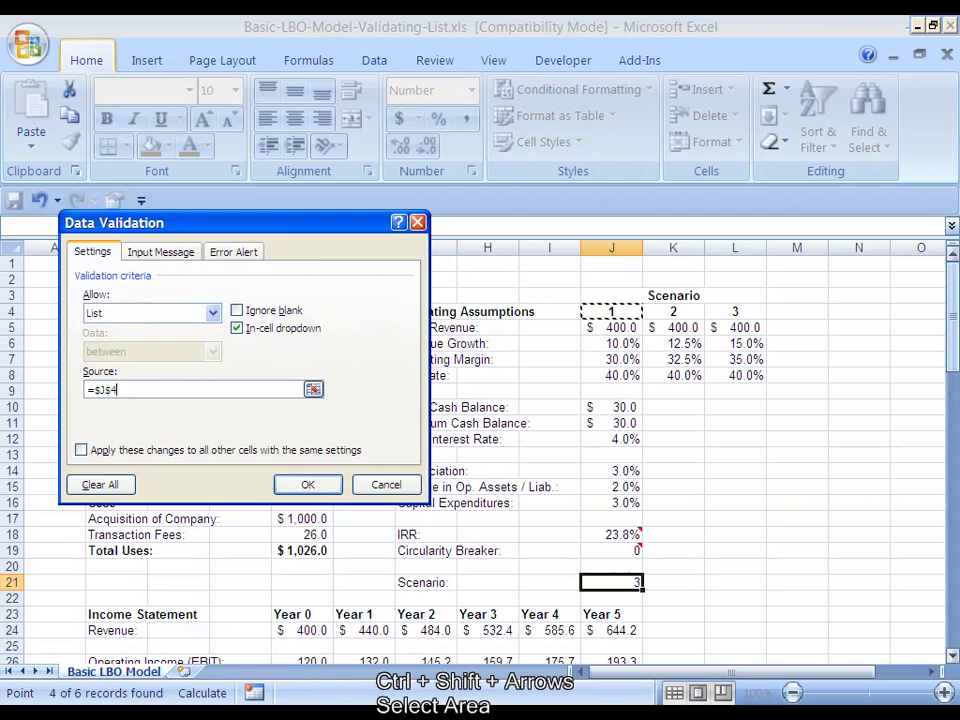
{"action": "key", "text": "ctrl+shift+Right"}
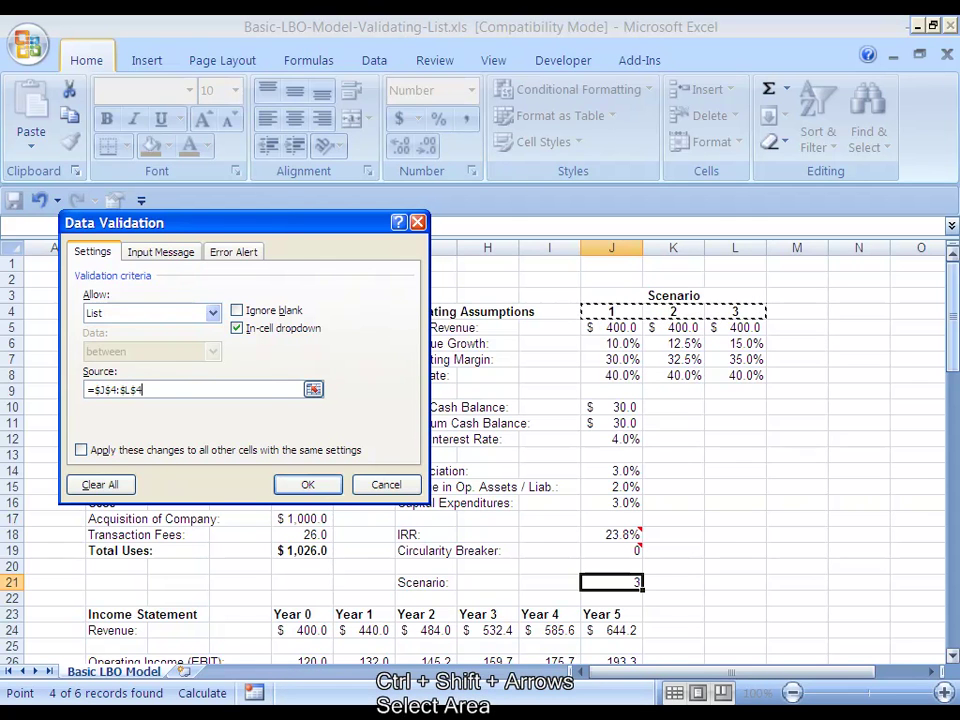
{"action": "key", "text": "Return"}
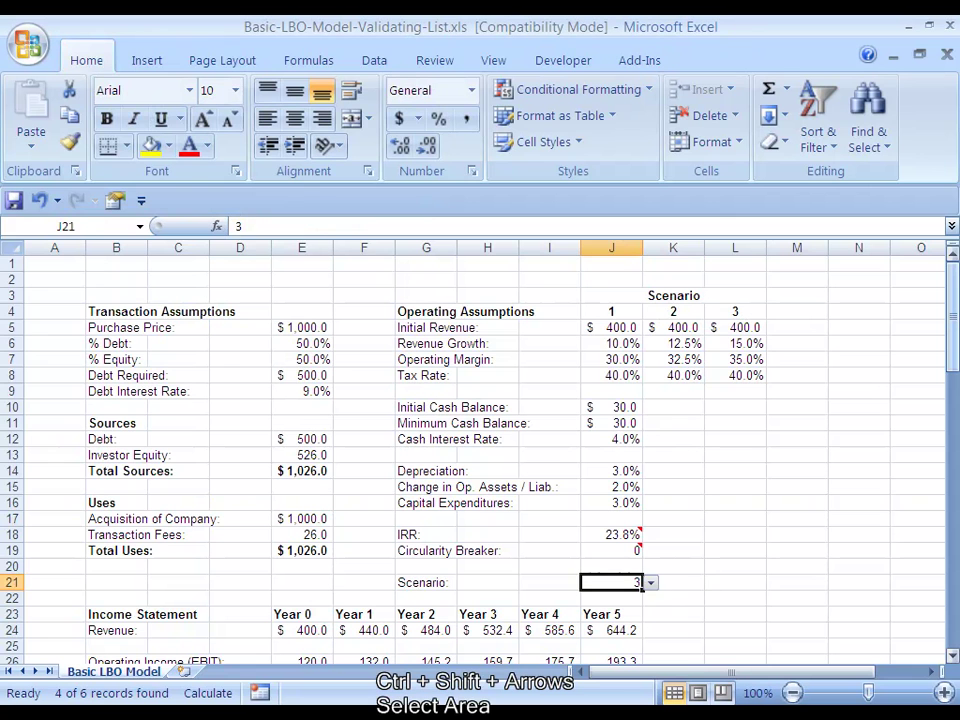
- Recalculate the model for scenario 3, then choose scenario 1 from the J21 dropdown and recalculate again
{"action": "key", "text": "F9"}
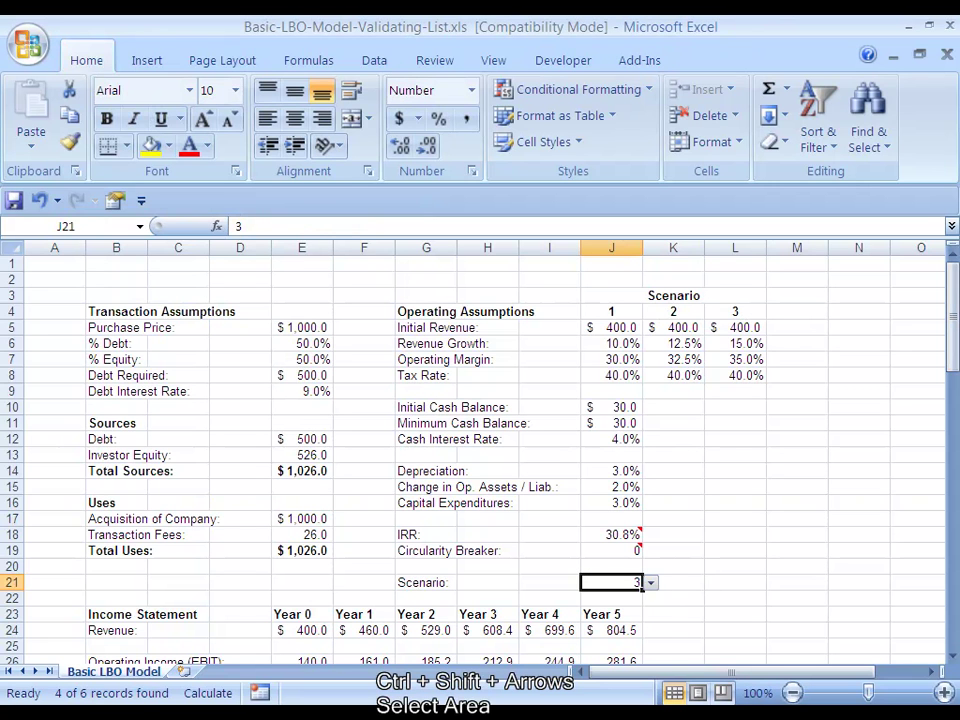
{"action": "key", "text": "alt+Down"}
{"action": "key", "text": "Up"}
{"action": "key", "text": "Up"}
{"action": "key", "text": "Return"}
{"action": "key", "text": "F9"}
{"action": "scroll", "coordinate": [480, 450], "scroll_direction": "down", "scroll_amount": 9}
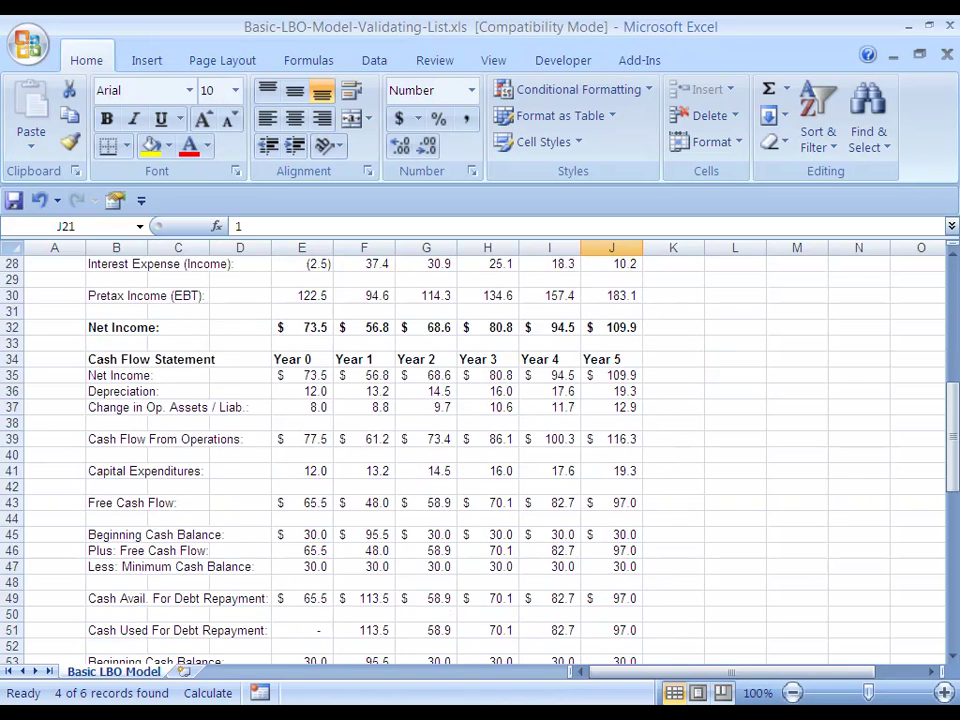
{"action": "scroll", "coordinate": [480, 450], "scroll_direction": "up", "scroll_amount": 7}
{"action": "scroll", "coordinate": [480, 450], "scroll_direction": "up", "scroll_amount": 2}
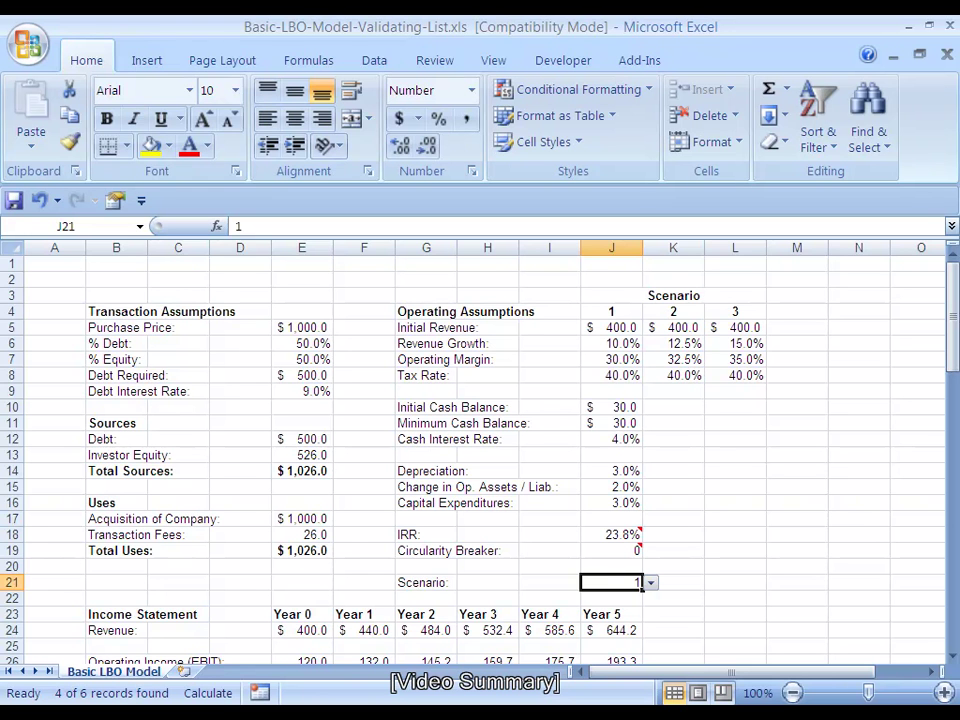
{"action": "scroll", "coordinate": [485, 455], "scroll_direction": "down", "scroll_amount": 20}
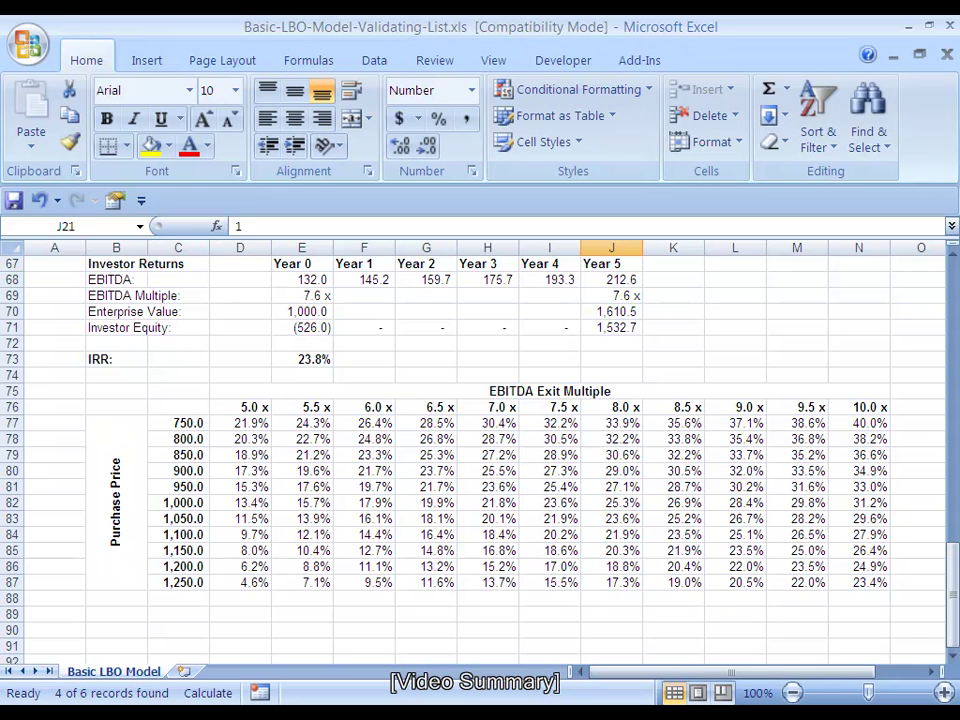
{"action": "scroll", "coordinate": [480, 450], "scroll_direction": "up", "scroll_amount": 20}
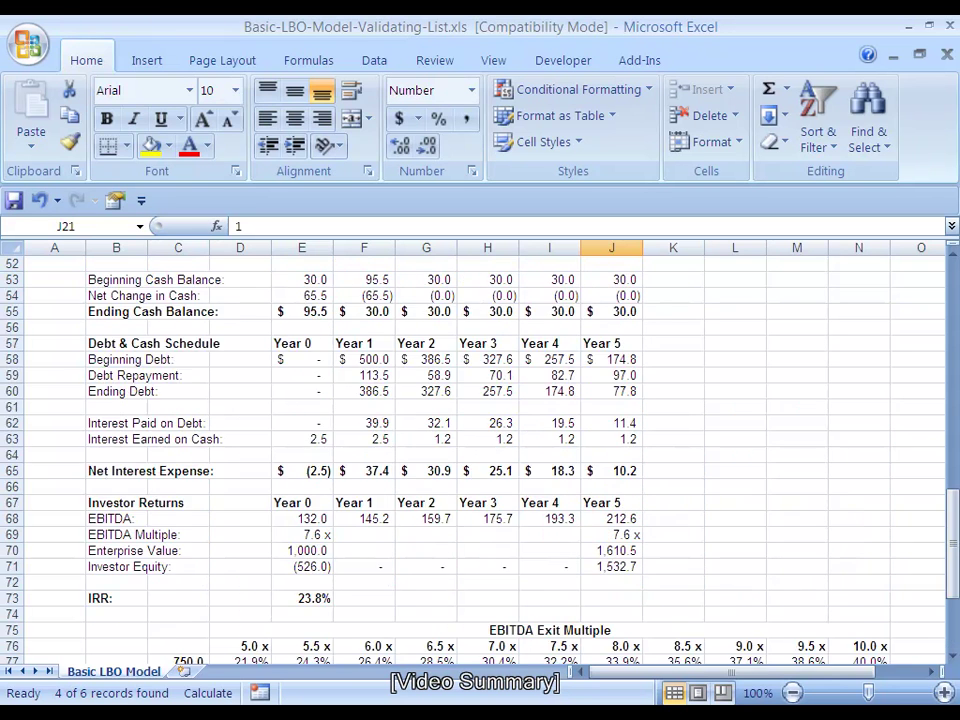